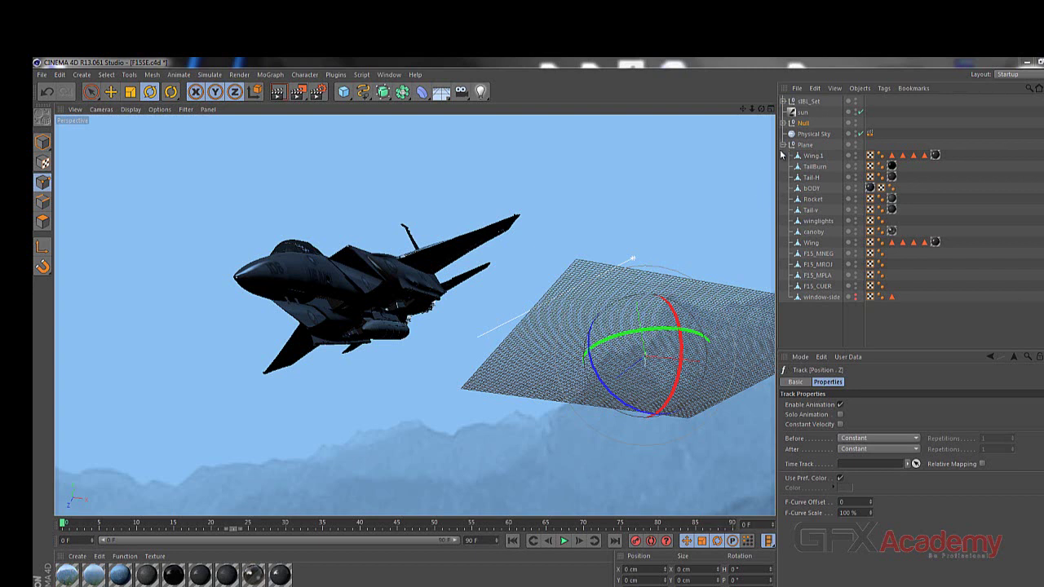
# Collapse the Plane hierarchy and select the Null to show its Dot-display attributes.
pyautogui.click(783, 144)
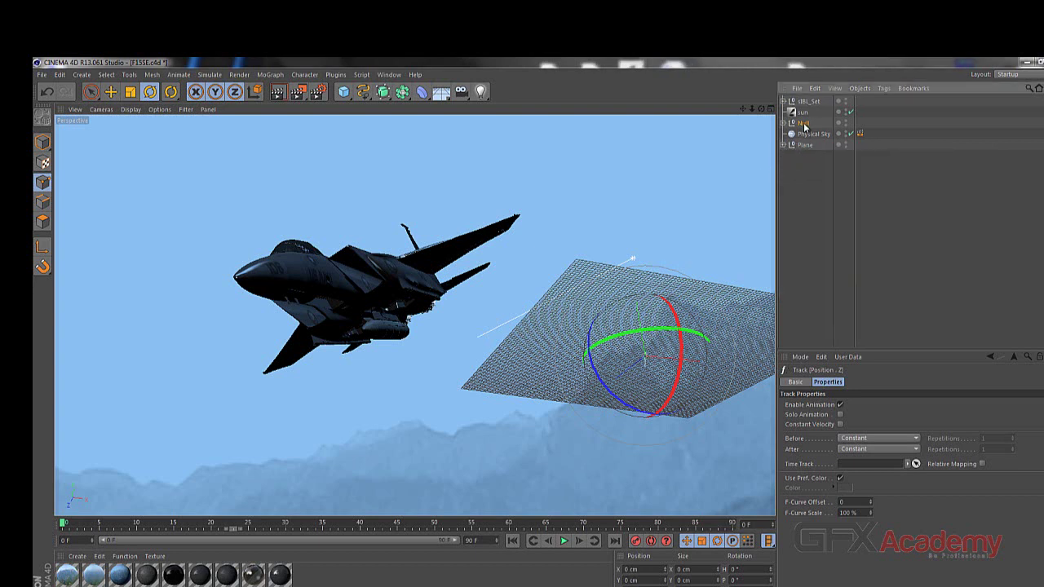
pyautogui.click(803, 123)
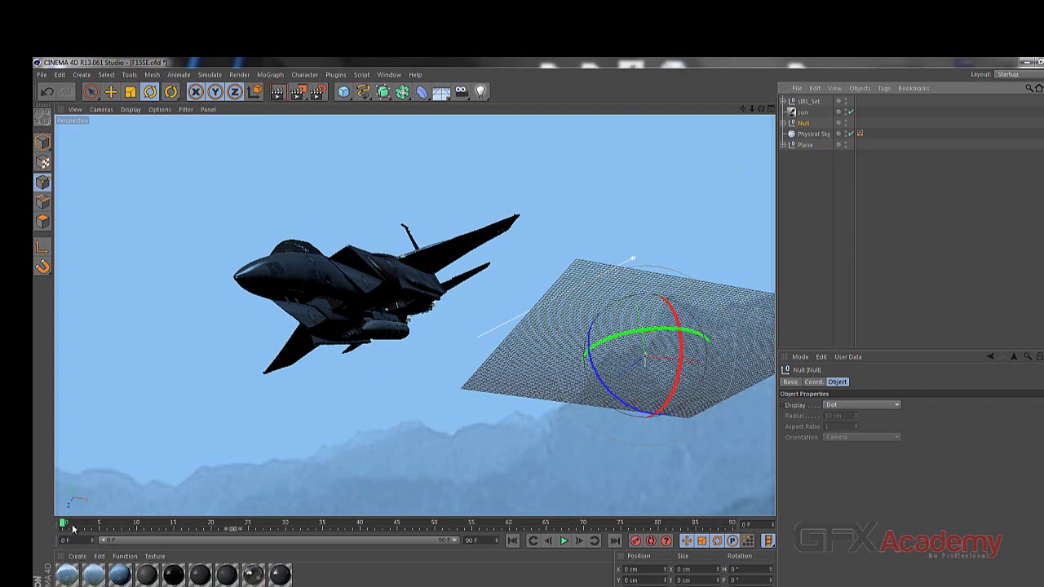
# Scrub through the flight animation, then return to frame 0.
pyautogui.moveTo(67, 528)
pyautogui.mouseDown()
pyautogui.moveTo(659, 528)
pyautogui.moveTo(130, 528)
pyautogui.moveTo(192, 528)
pyautogui.mouseUp()
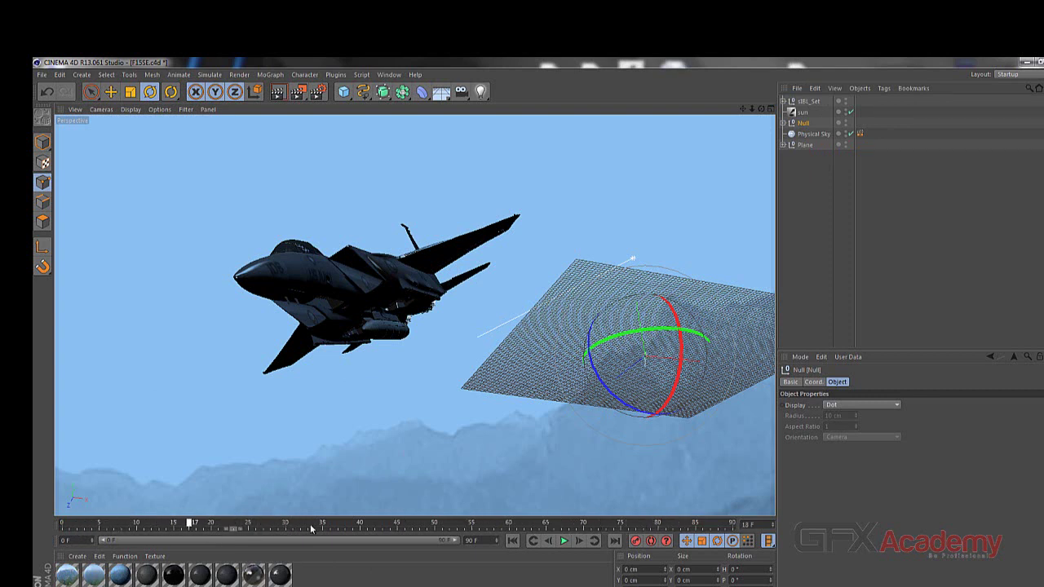
pyautogui.moveTo(311, 528)
pyautogui.mouseDown()
pyautogui.moveTo(667, 528)
pyautogui.moveTo(356, 529)
pyautogui.moveTo(630, 526)
pyautogui.mouseUp()
pyautogui.moveTo(636, 524); pyautogui.dragTo(62, 524)
# Set the animation's end frame to 200.
pyautogui.click(64, 540)
pyautogui.click(480, 540)
pyautogui.click(67, 540)
pyautogui.click(481, 541)
pyautogui.write('4')
pyautogui.press('Return')
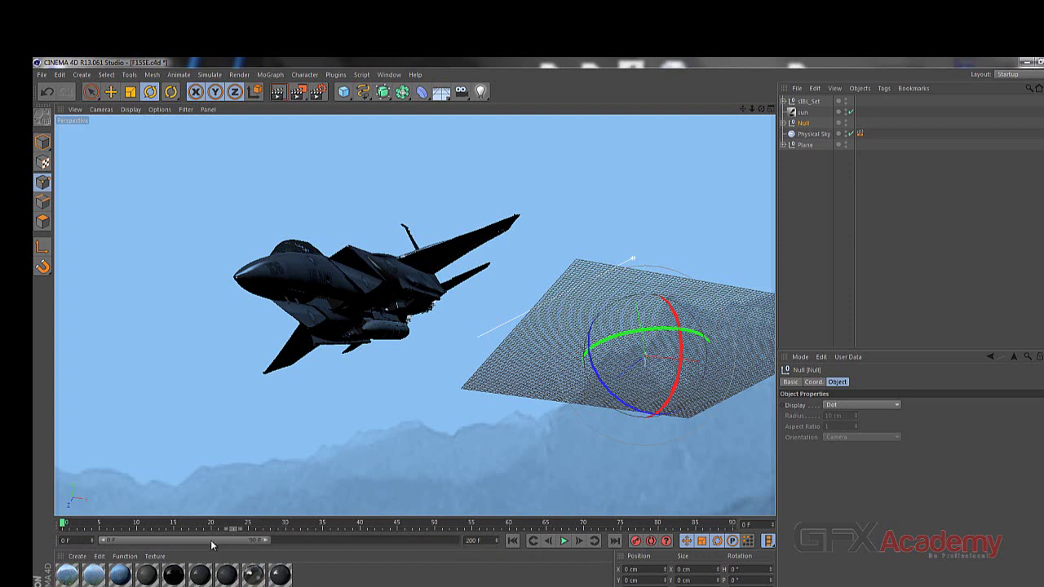
# Shift and resize the visible frame range, ending on the full 0–200 view.
pyautogui.moveTo(212, 544); pyautogui.dragTo(273, 545)
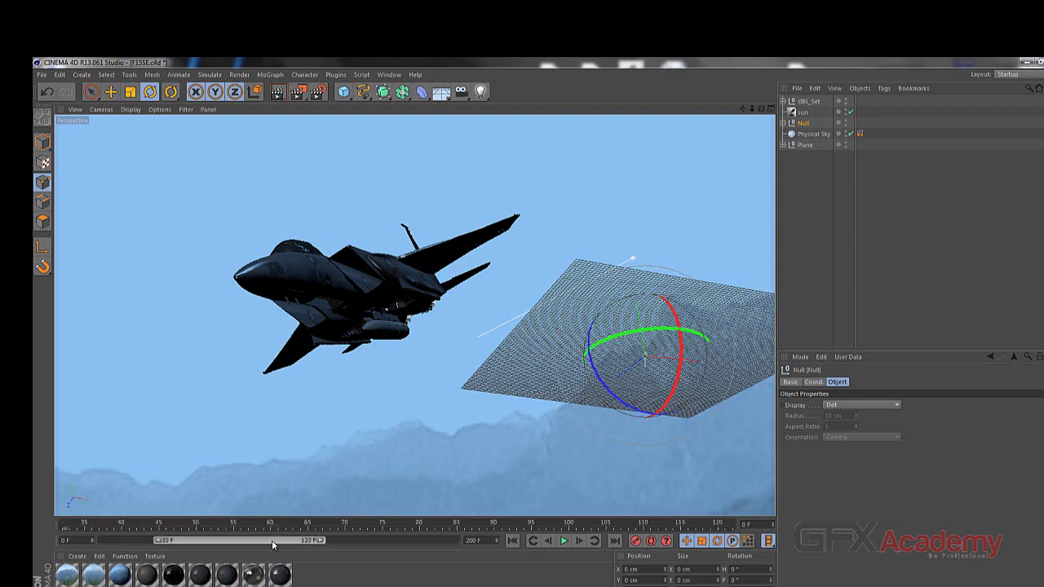
pyautogui.moveTo(273, 545)
pyautogui.mouseDown()
pyautogui.moveTo(393, 540)
pyautogui.moveTo(167, 545)
pyautogui.mouseUp()
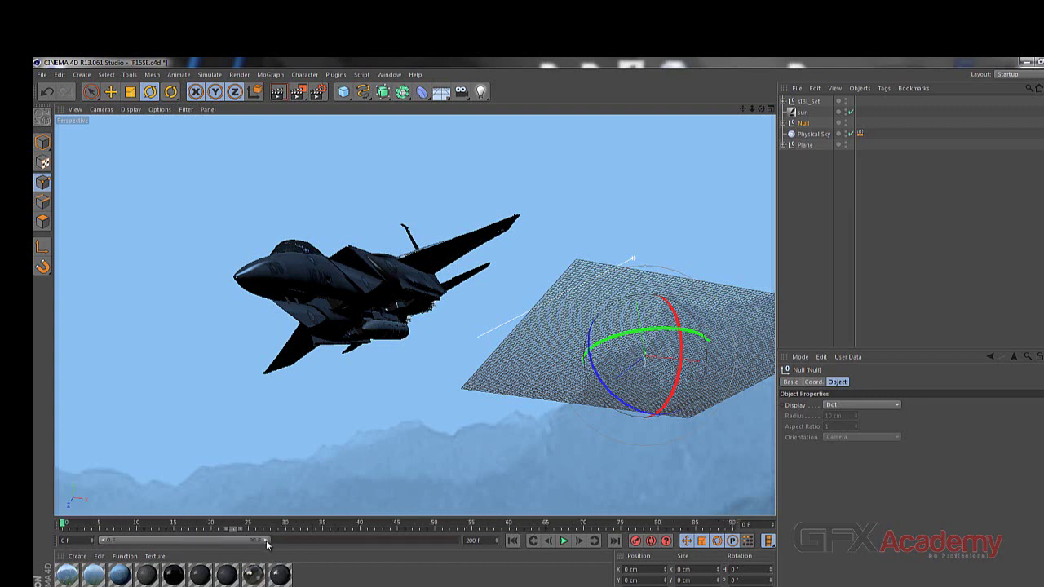
pyautogui.moveTo(268, 543); pyautogui.dragTo(459, 542)
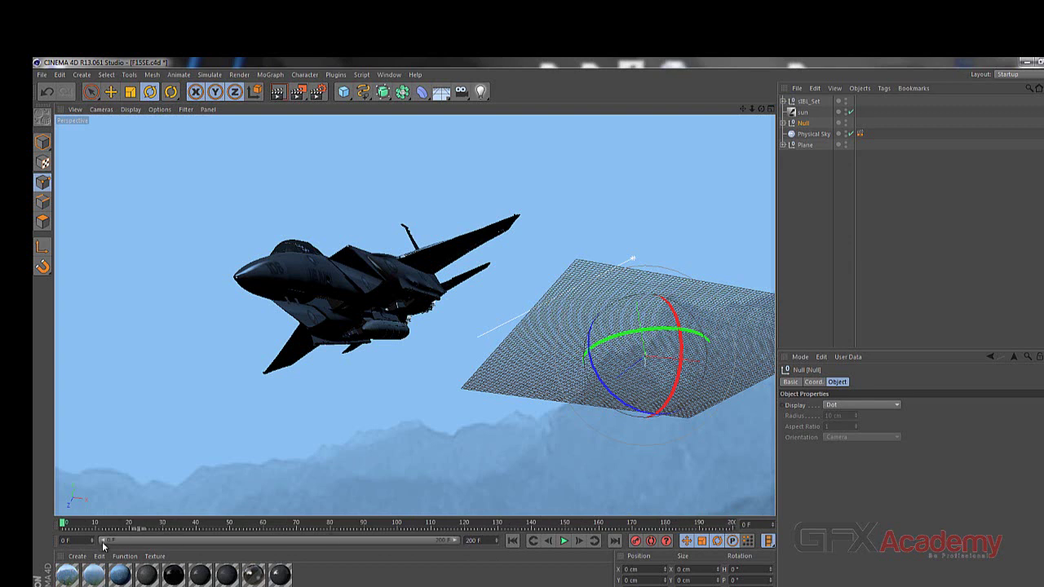
pyautogui.moveTo(104, 540); pyautogui.dragTo(312, 542)
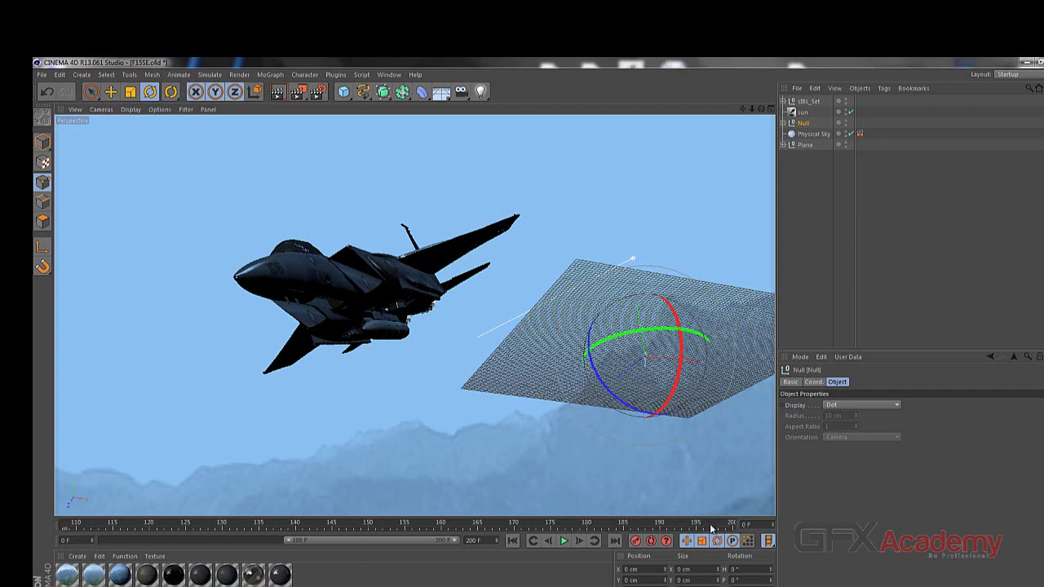
pyautogui.moveTo(373, 540)
pyautogui.mouseDown()
pyautogui.moveTo(421, 545)
pyautogui.moveTo(309, 540)
pyautogui.mouseUp()
pyautogui.moveTo(285, 545); pyautogui.dragTo(100, 541)
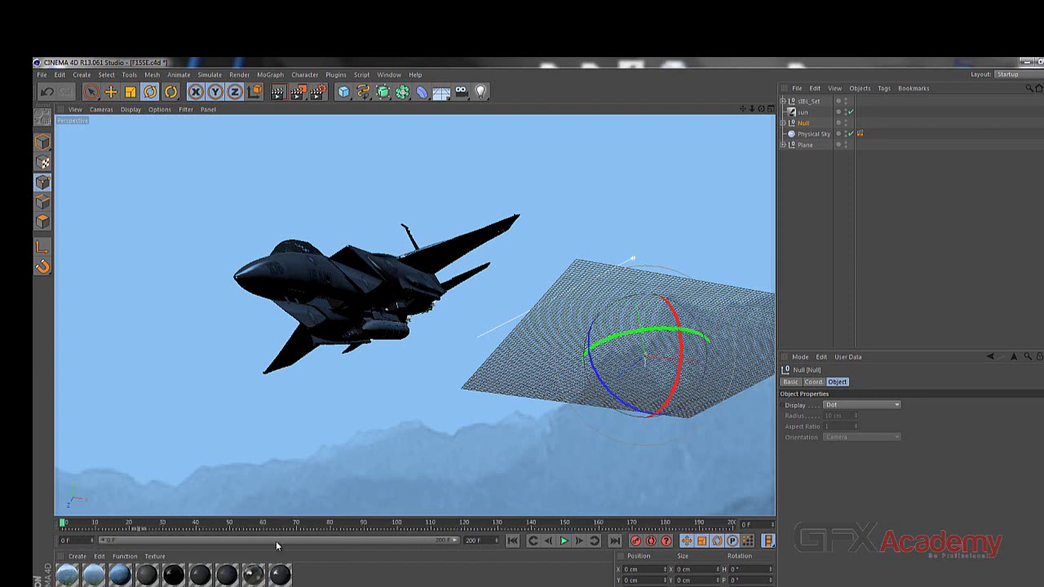
# Change the end frame to 100 and show roughly frames 35–93.
pyautogui.write('100')
pyautogui.press('Return')
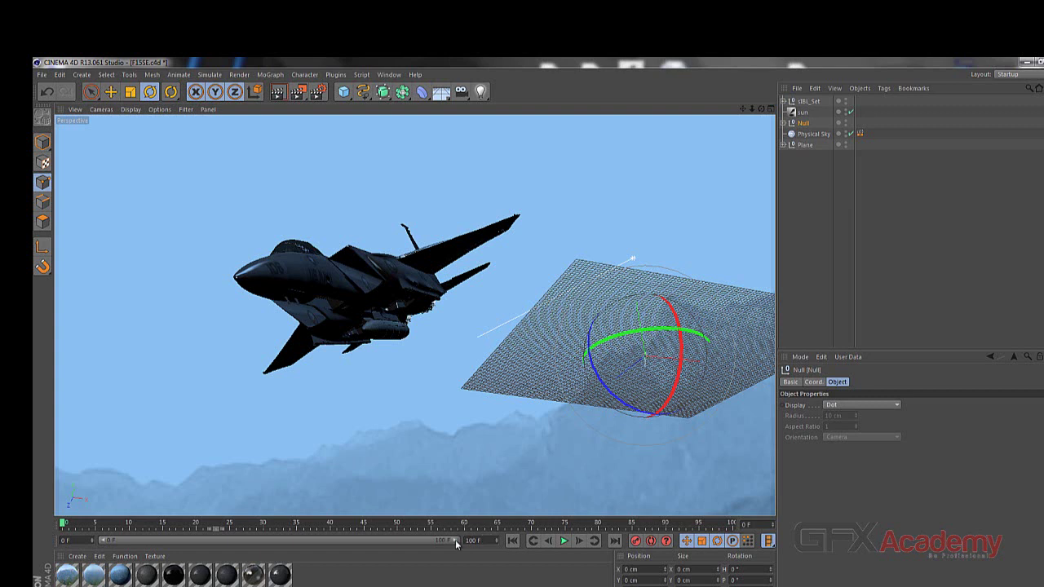
pyautogui.moveTo(455, 545); pyautogui.dragTo(312, 547)
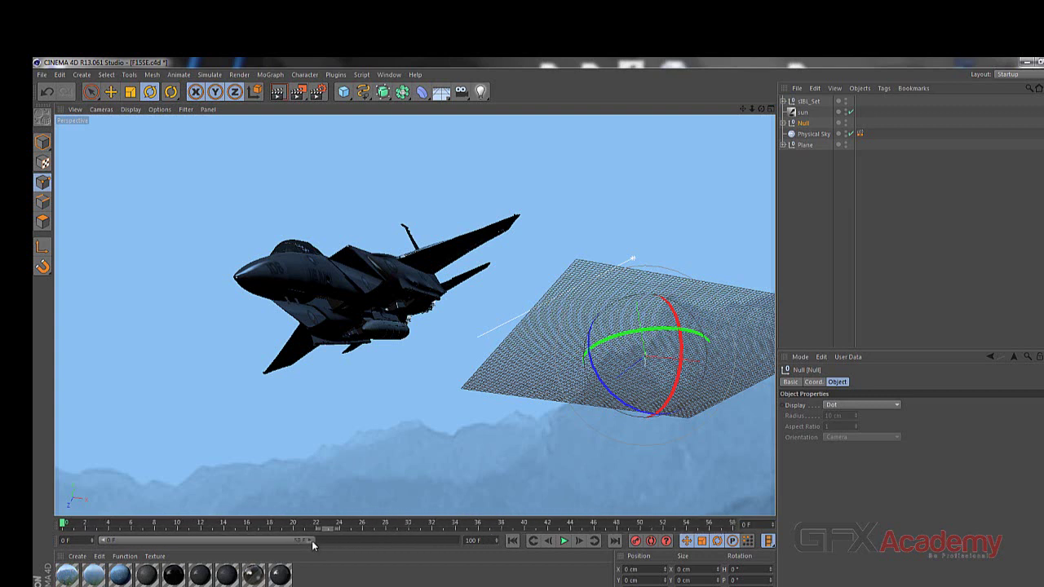
pyautogui.moveTo(199, 546)
pyautogui.mouseDown()
pyautogui.moveTo(378, 544)
pyautogui.moveTo(267, 545)
pyautogui.moveTo(278, 544)
pyautogui.mouseUp()
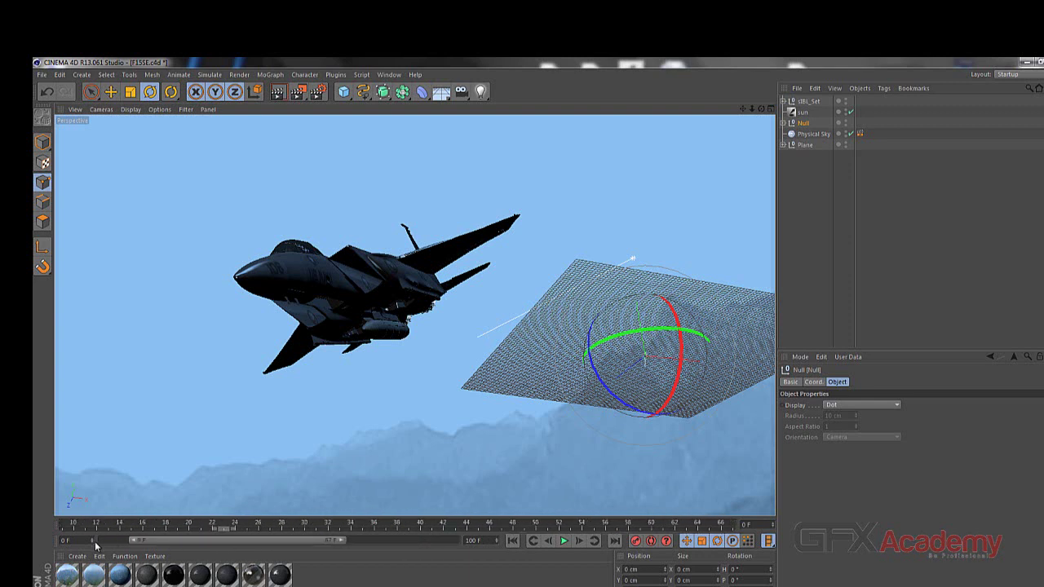
# Set the project frame rate to 24 FPS in Project Settings.
pyautogui.click(486, 540)
pyautogui.click(60, 74)
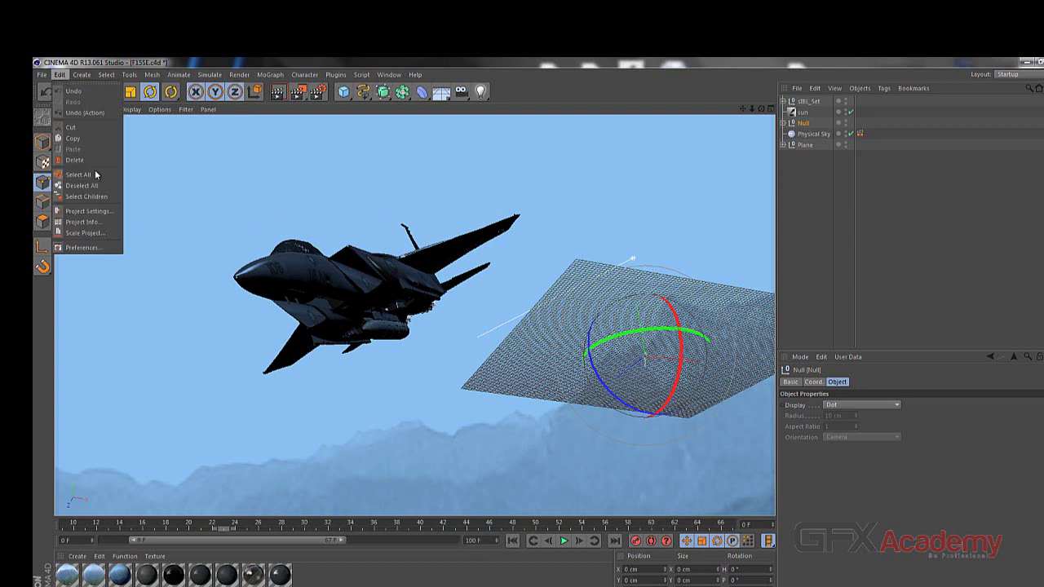
pyautogui.click(99, 213)
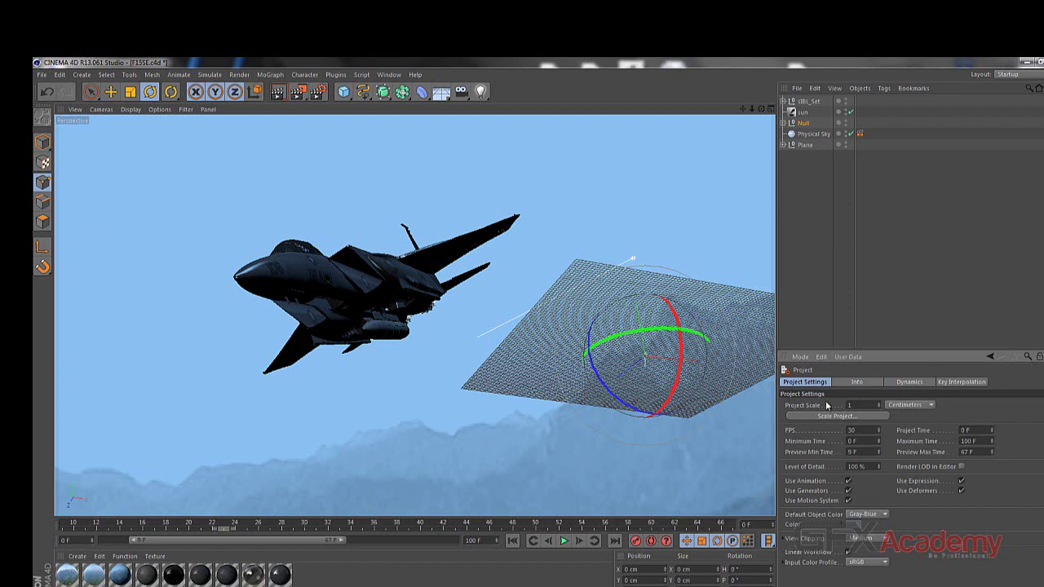
pyautogui.doubleClick(860, 430)
pyautogui.write('24')
pyautogui.press('Return')
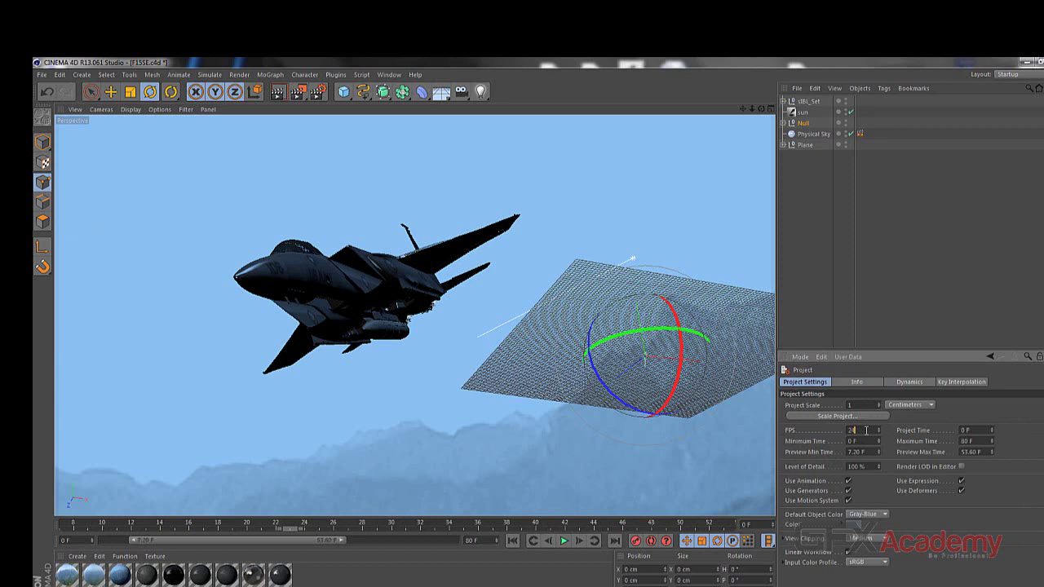
pyautogui.moveTo(866, 430); pyautogui.dragTo(840, 429)
pyautogui.write('30')
pyautogui.press('Return')
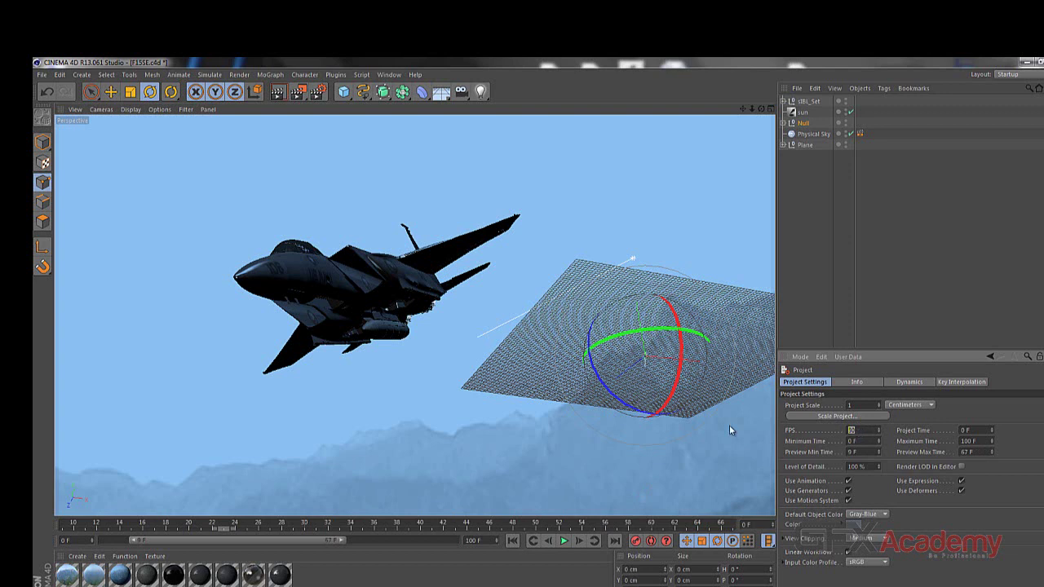
pyautogui.write('24')
pyautogui.press('Return')
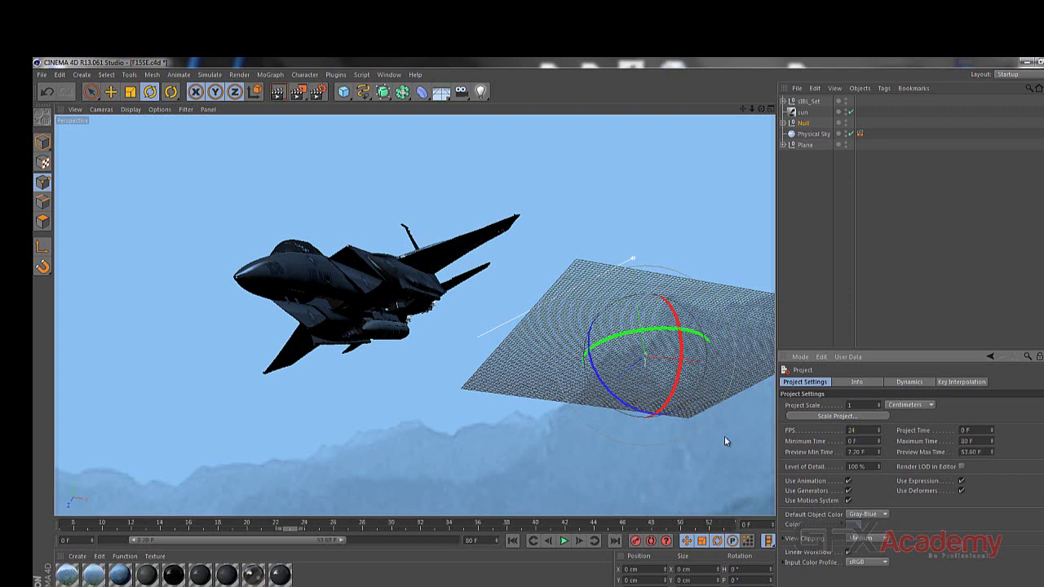
# Set Minimum Time 0 and Maximum Time to 150, then 120 F.
pyautogui.doubleClick(848, 441)
pyautogui.moveTo(960, 441); pyautogui.dragTo(972, 441)
pyautogui.write('150')
pyautogui.press('Return')
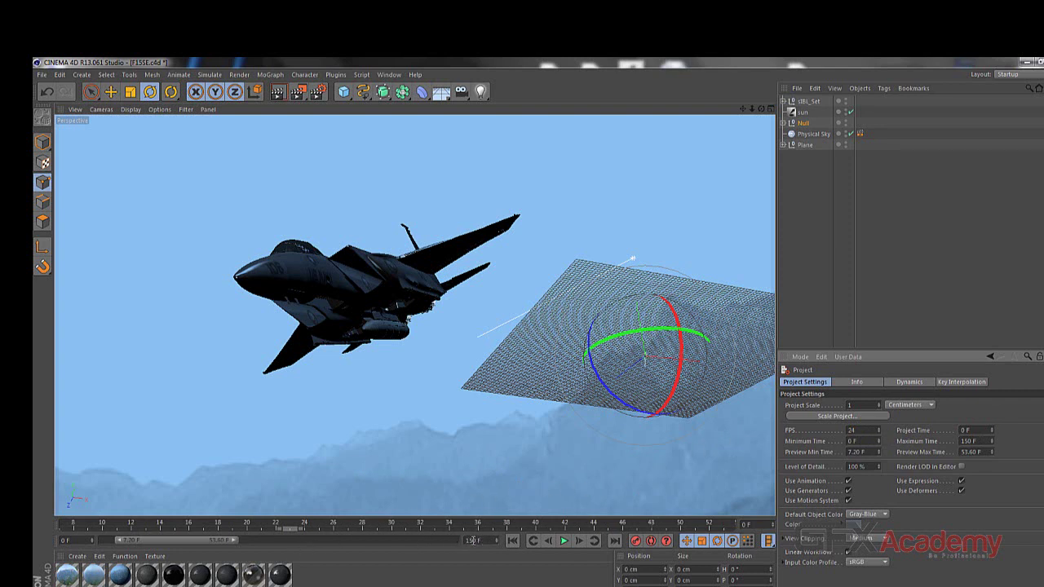
pyautogui.click(984, 441)
pyautogui.write('120')
pyautogui.press('Return')
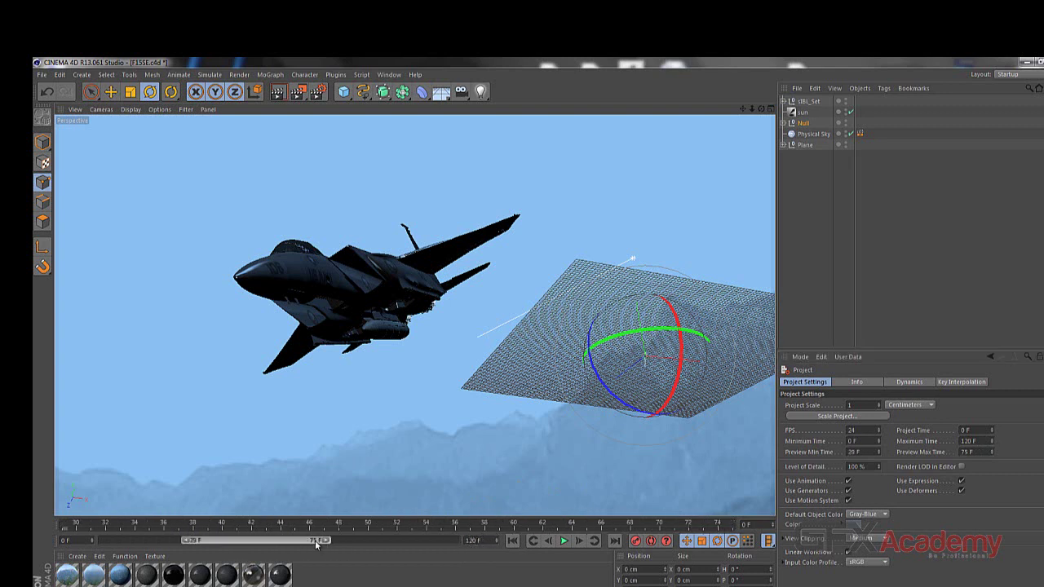
# Drag the preview range back to cover the full 0–120 F while playback starts.
pyautogui.moveTo(238, 540)
pyautogui.mouseDown()
pyautogui.moveTo(425, 540)
pyautogui.moveTo(155, 540)
pyautogui.mouseUp()
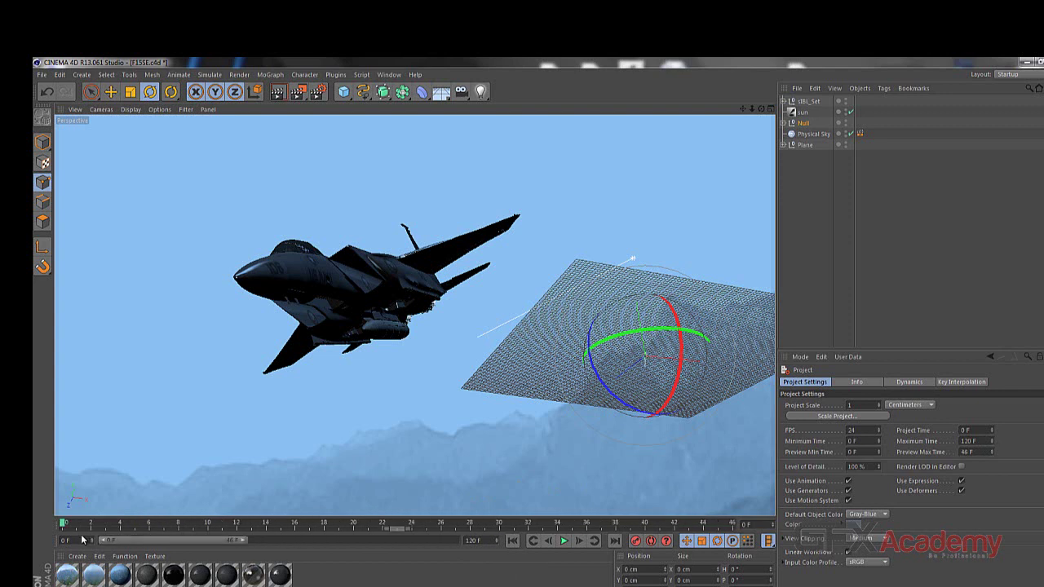
pyautogui.moveTo(493, 539); pyautogui.dragTo(449, 539)
pyautogui.moveTo(189, 540)
pyautogui.mouseDown()
pyautogui.moveTo(327, 545)
pyautogui.moveTo(291, 545)
pyautogui.mouseUp()
pyautogui.click(564, 540)
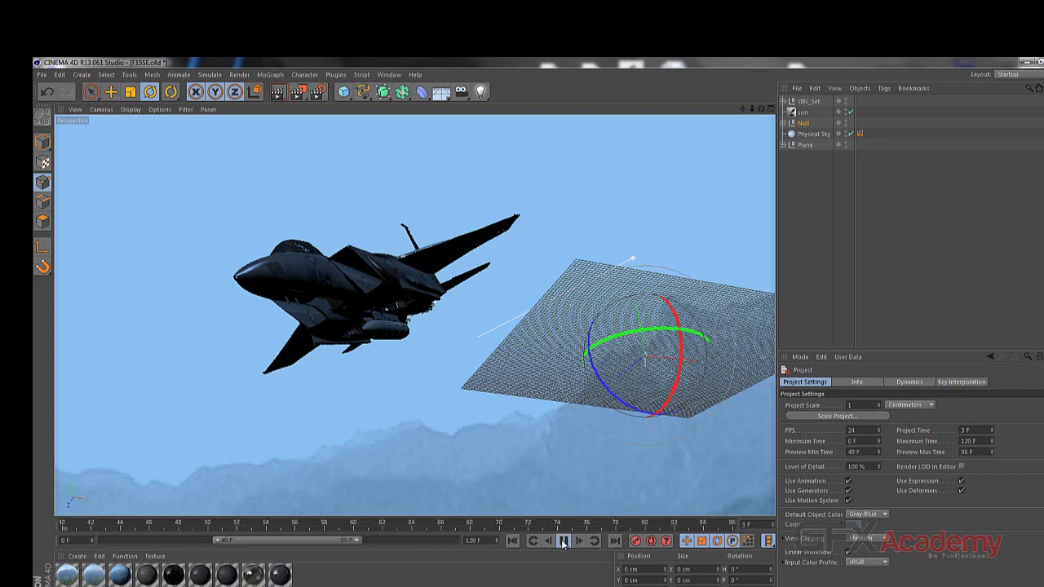
pyautogui.moveTo(306, 542)
pyautogui.mouseDown()
pyautogui.moveTo(294, 542)
pyautogui.moveTo(457, 540)
pyautogui.mouseUp()
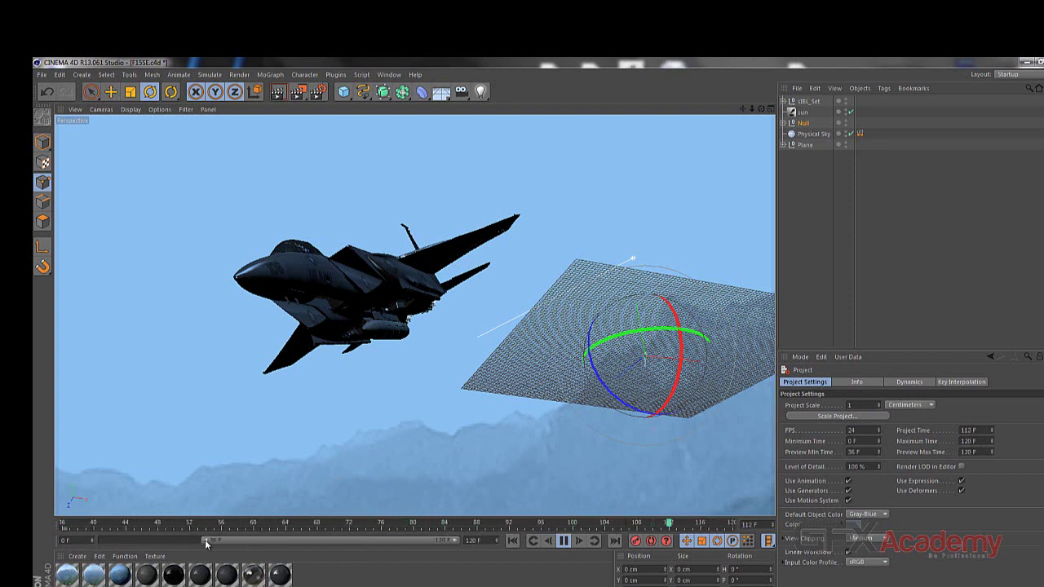
pyautogui.moveTo(204, 542); pyautogui.dragTo(81, 542)
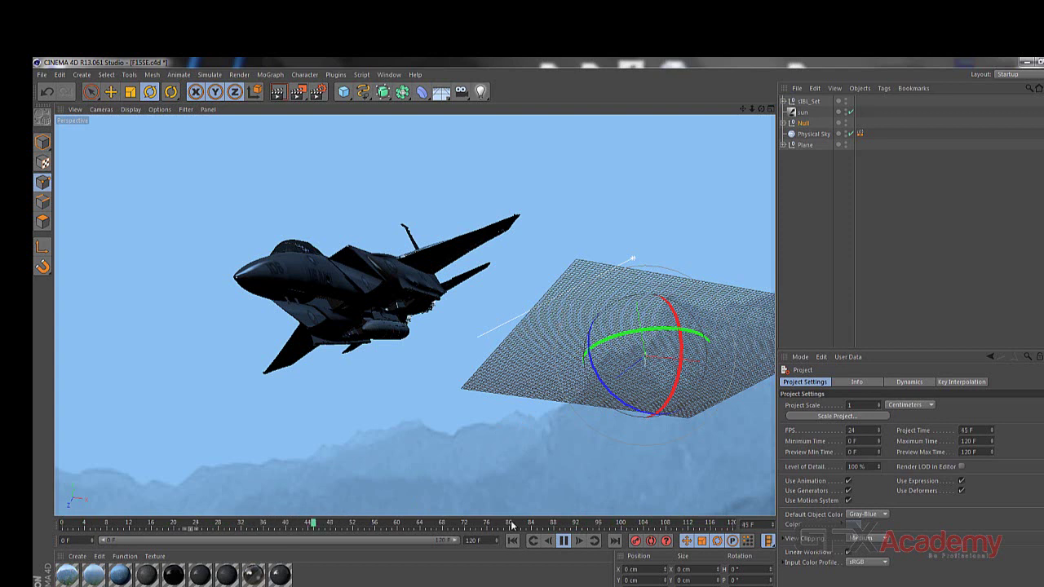
# Stop playback, then step forward three frames and back three frames.
pyautogui.click(564, 541)
pyautogui.click(564, 541)
pyautogui.click(568, 543)
pyautogui.click(576, 542)
pyautogui.click(577, 542)
pyautogui.click(577, 542)
pyautogui.click(576, 542)
pyautogui.click(548, 540)
pyautogui.click(548, 540)
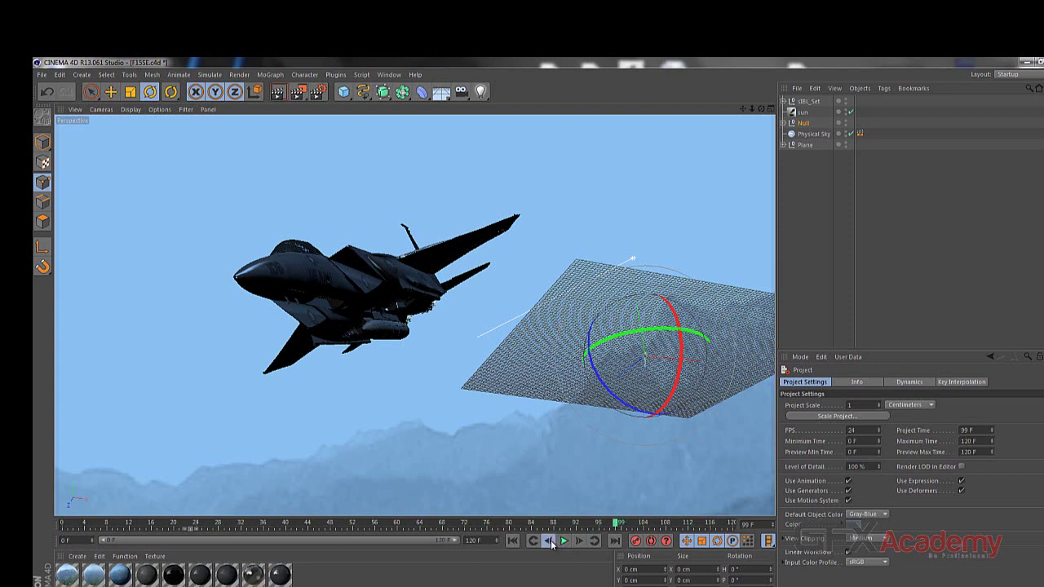
pyautogui.click(548, 540)
# Jump to the animation's start, then its end, then back to the start.
pyautogui.click(513, 542)
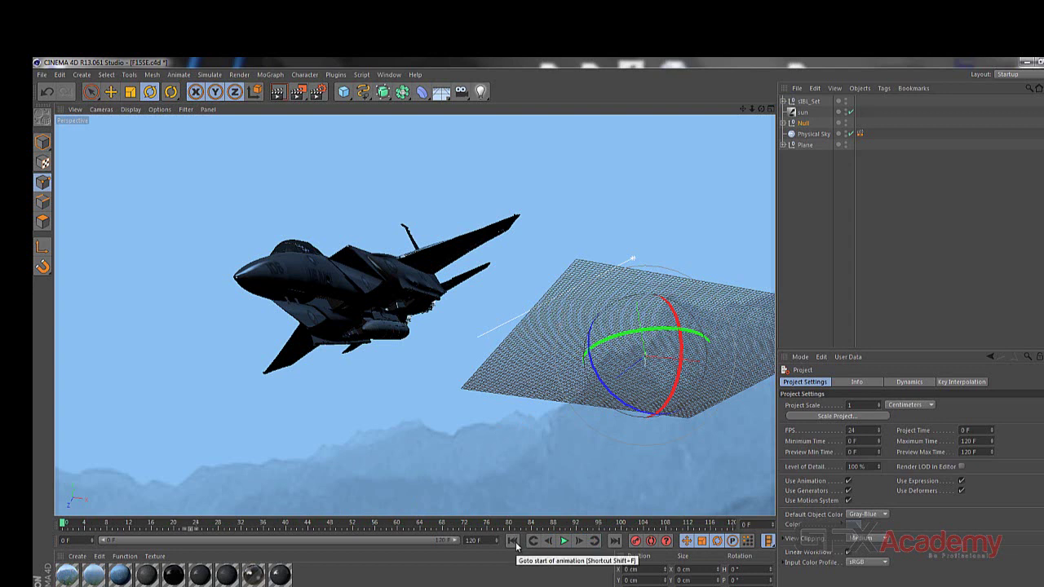
pyautogui.click(615, 542)
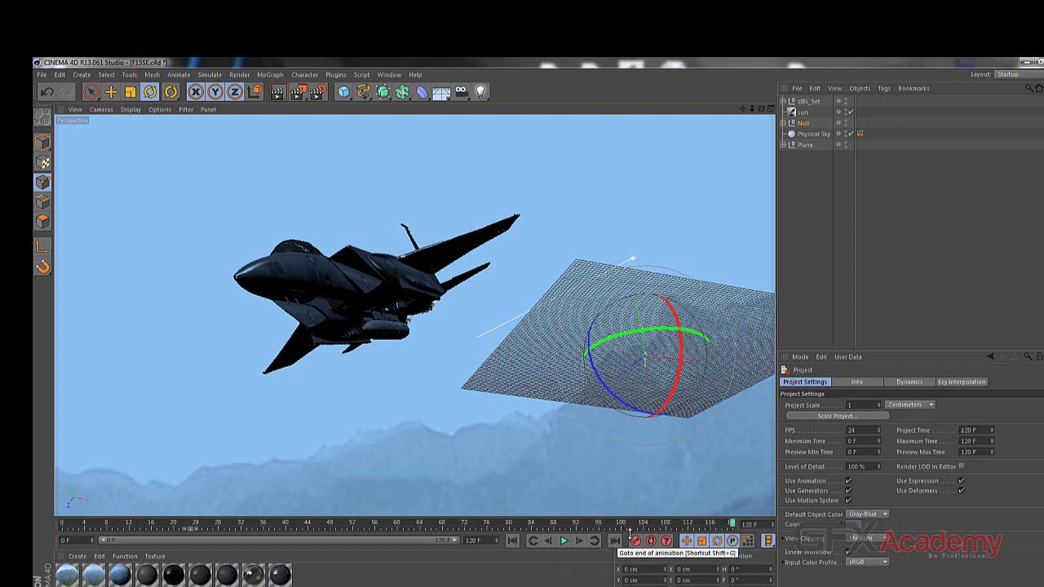
pyautogui.click(513, 541)
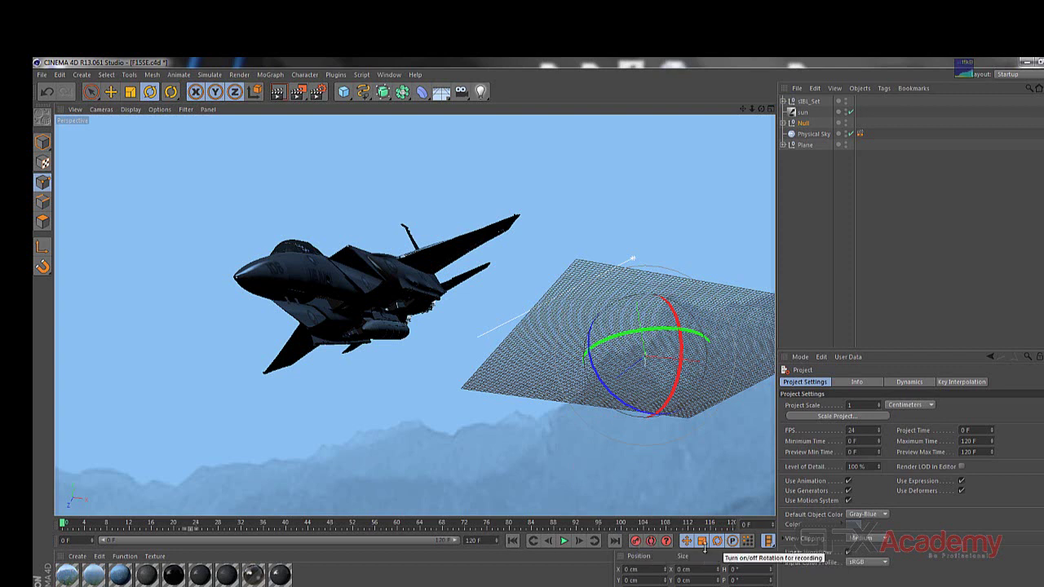
# Turn on Autokeying in the timeline transport controls.
pyautogui.click(651, 540)
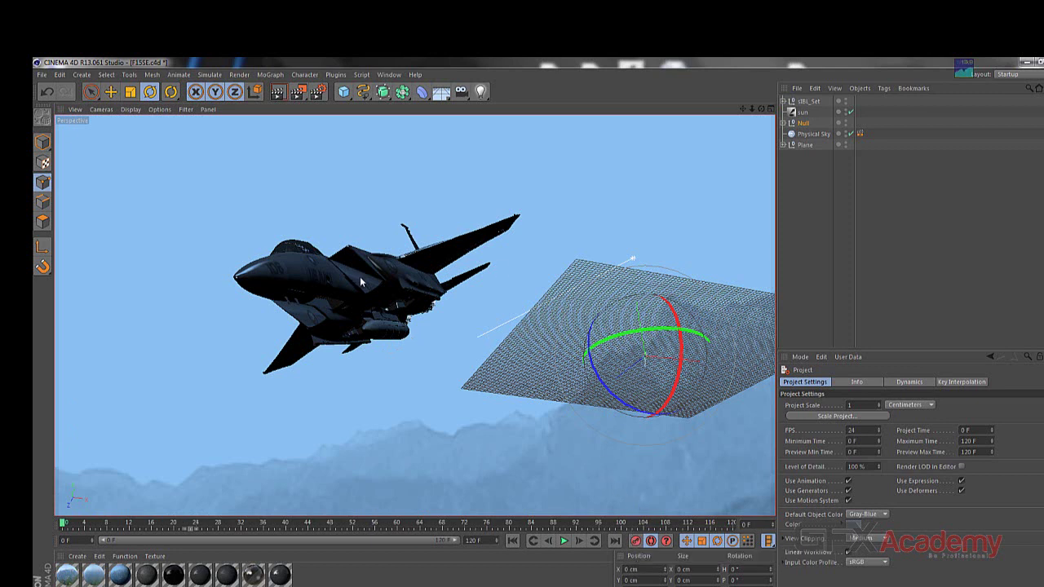
# Bank the Null at frame 17 and tilt it further at frame 42.
pyautogui.moveTo(64, 522); pyautogui.dragTo(153, 523)
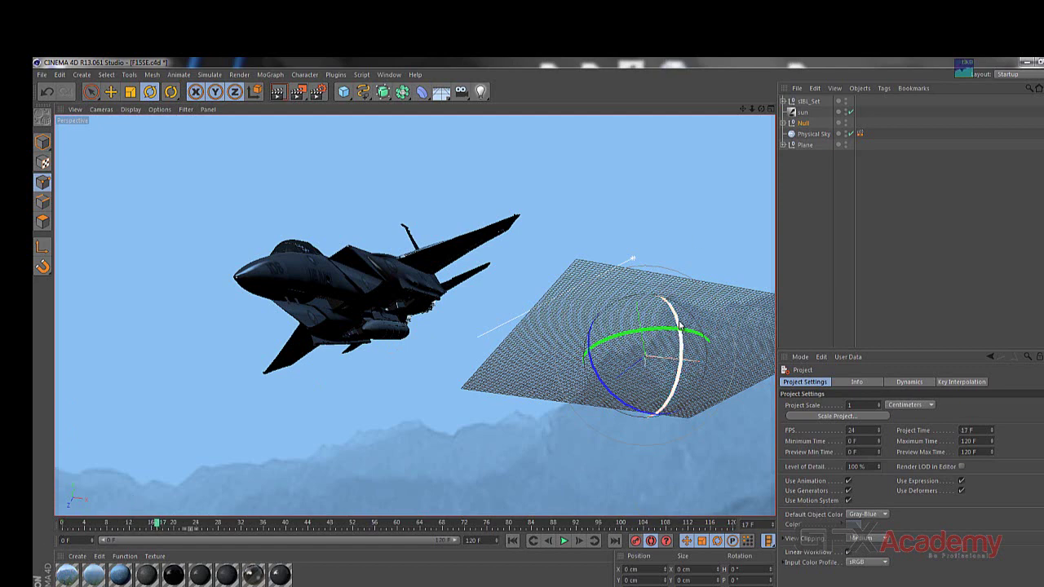
pyautogui.moveTo(679, 326); pyautogui.dragTo(682, 335)
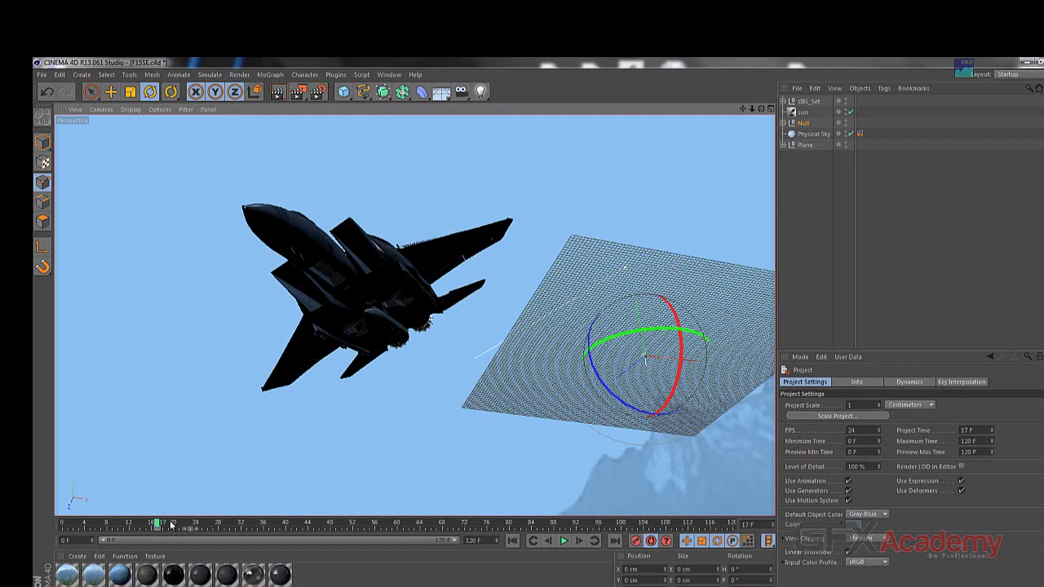
pyautogui.moveTo(171, 524); pyautogui.dragTo(296, 524)
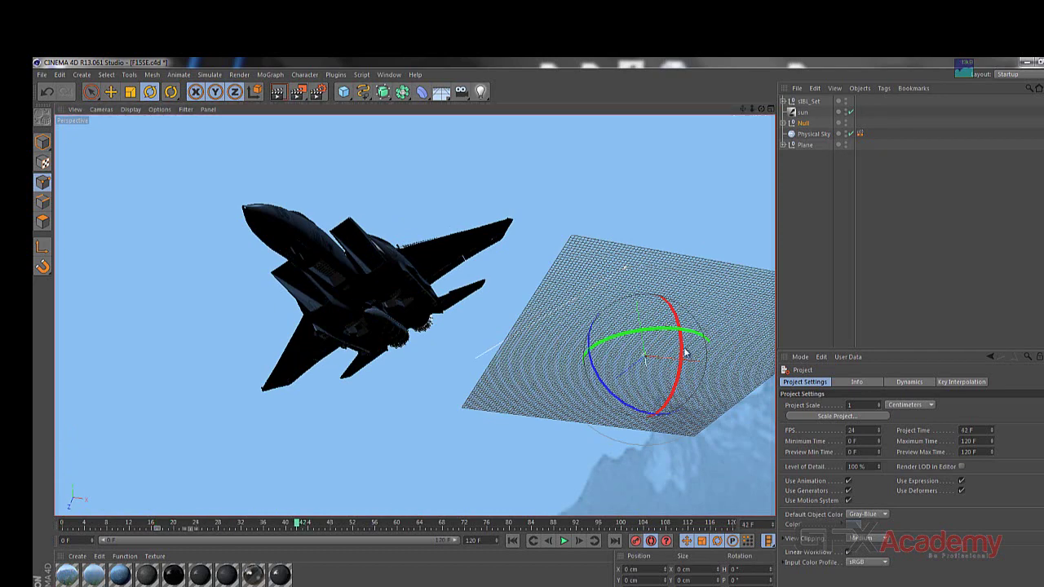
pyautogui.moveTo(684, 351); pyautogui.dragTo(682, 375)
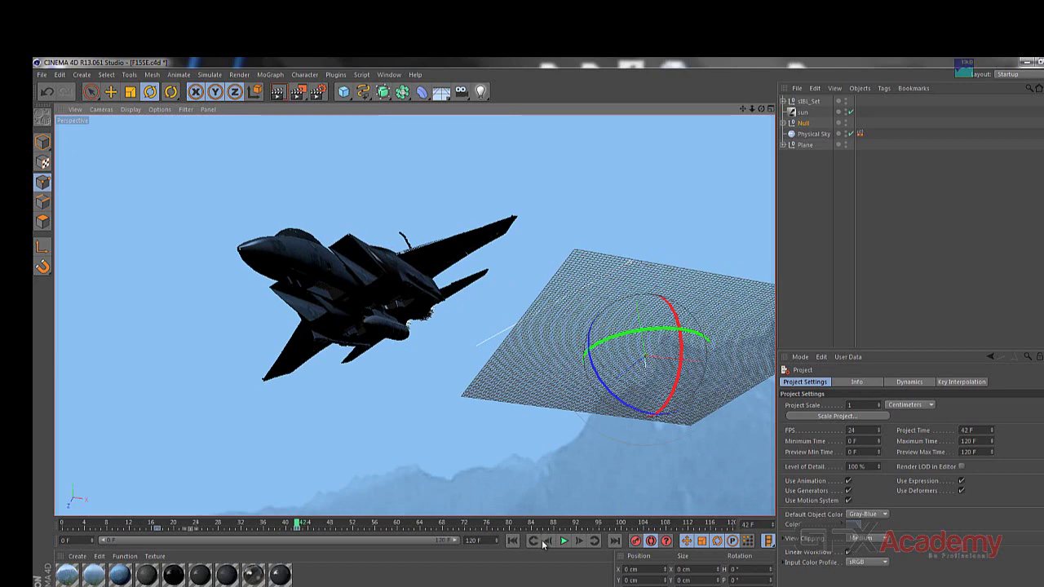
# Play the animation from the start, stop it, and select the key at 42 F.
pyautogui.click(513, 541)
pyautogui.click(563, 541)
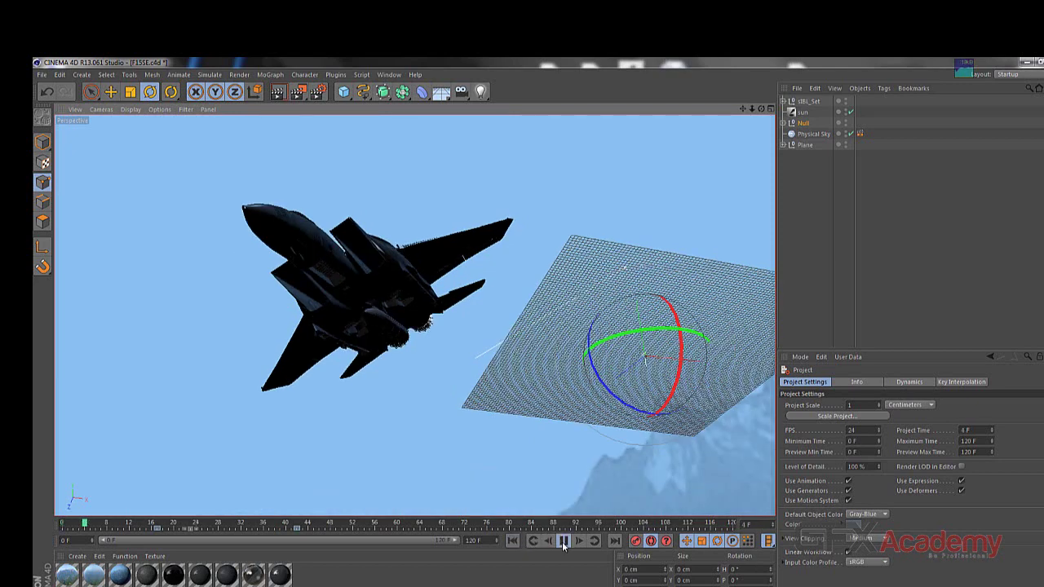
pyautogui.click(563, 541)
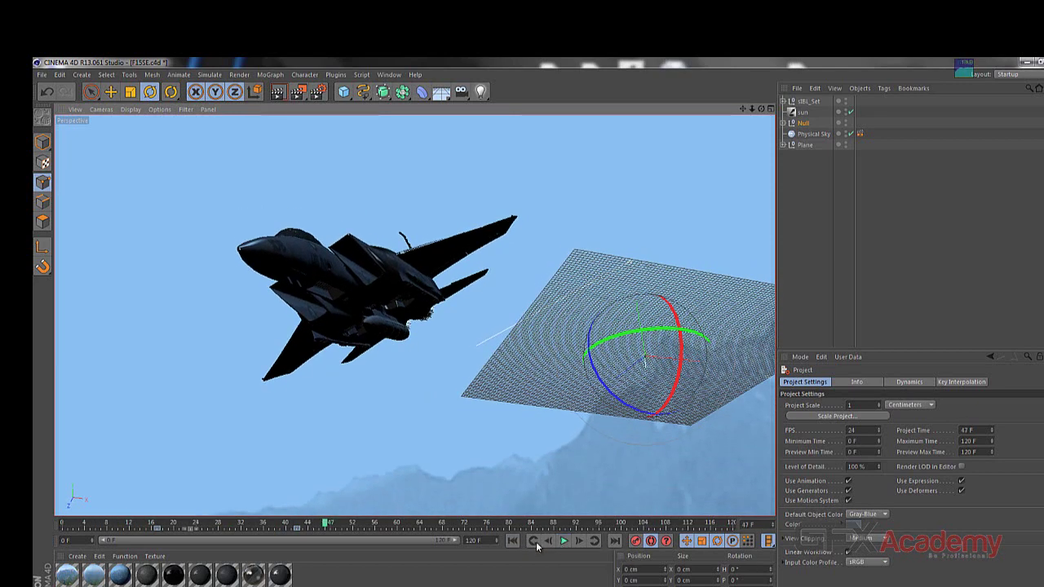
pyautogui.click(290, 529)
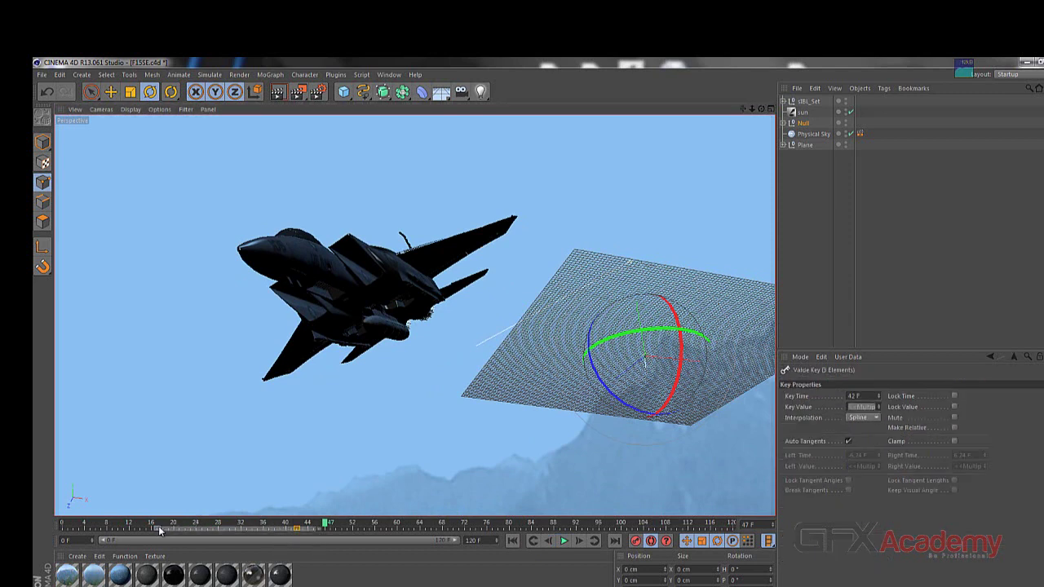
# Box-select the three keys at frame 17 in the time slider.
pyautogui.moveTo(326, 523); pyautogui.dragTo(323, 523)
pyautogui.click(298, 529)
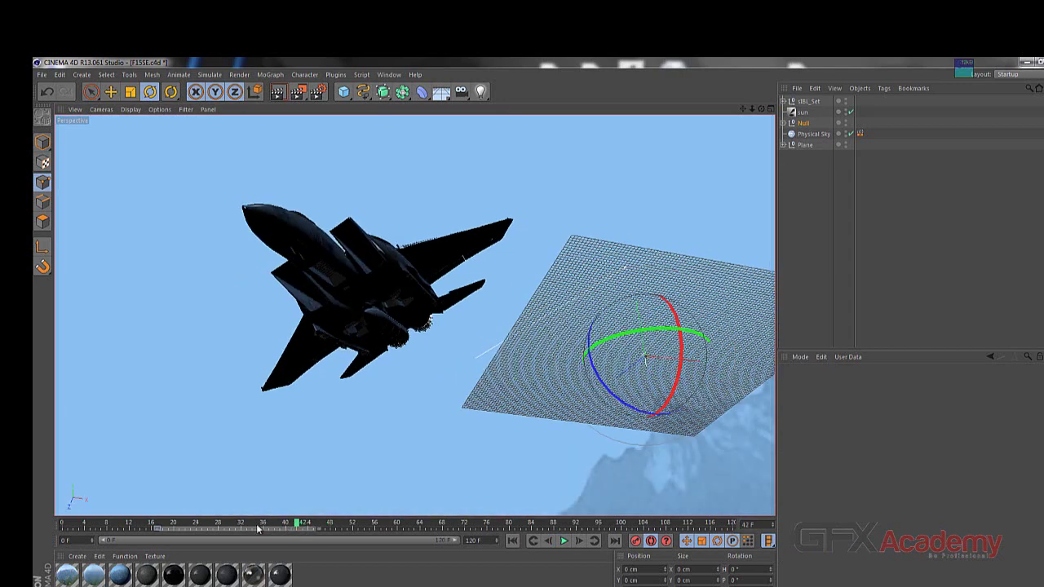
pyautogui.click(260, 526)
pyautogui.moveTo(260, 526); pyautogui.dragTo(101, 525)
pyautogui.moveTo(173, 532); pyautogui.dragTo(604, 531)
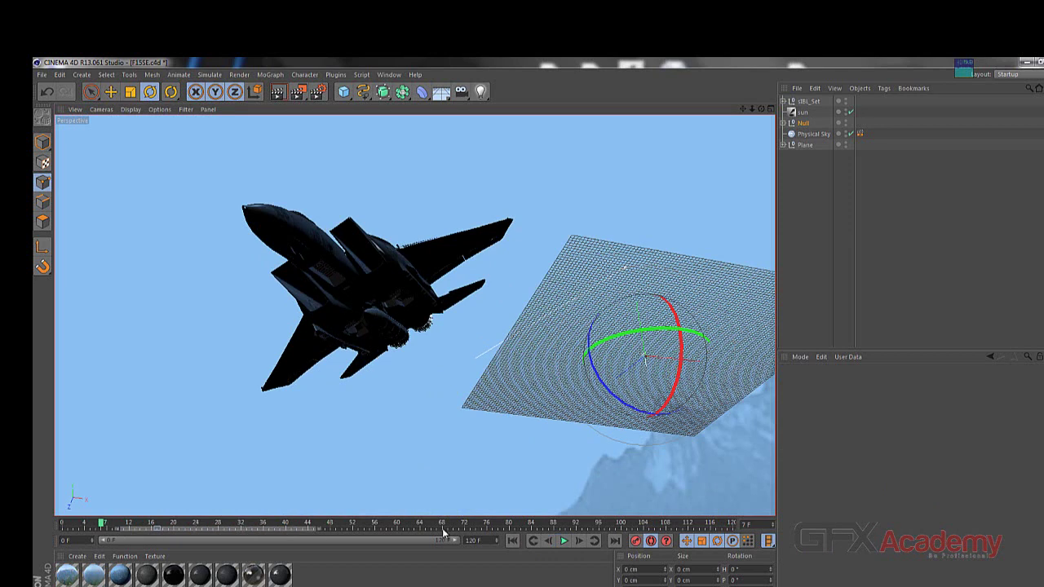
pyautogui.click(609, 526)
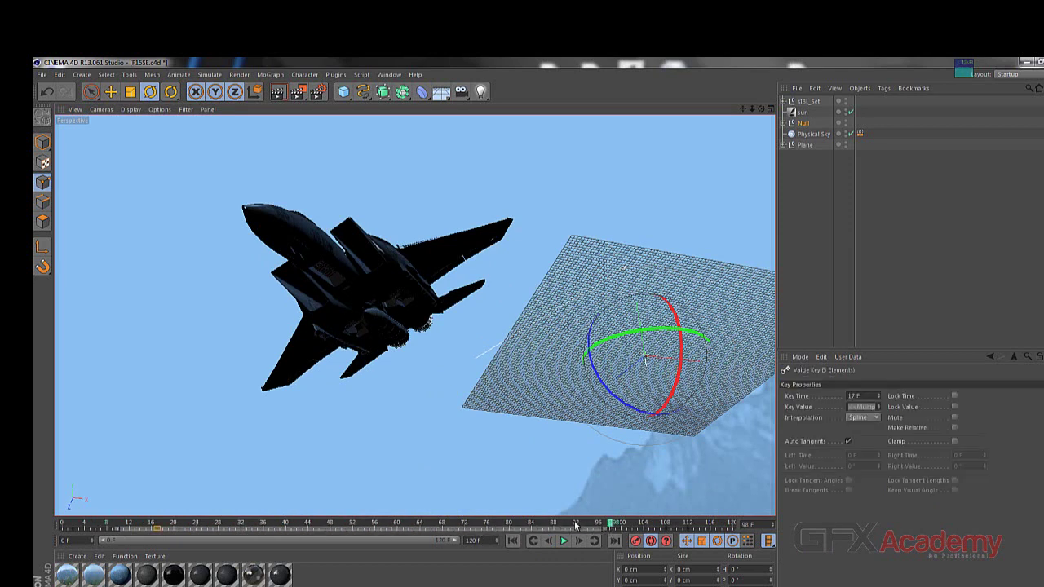
pyautogui.moveTo(575, 525)
pyautogui.mouseDown()
pyautogui.moveTo(275, 526)
pyautogui.moveTo(368, 526)
pyautogui.moveTo(336, 526)
pyautogui.mouseUp()
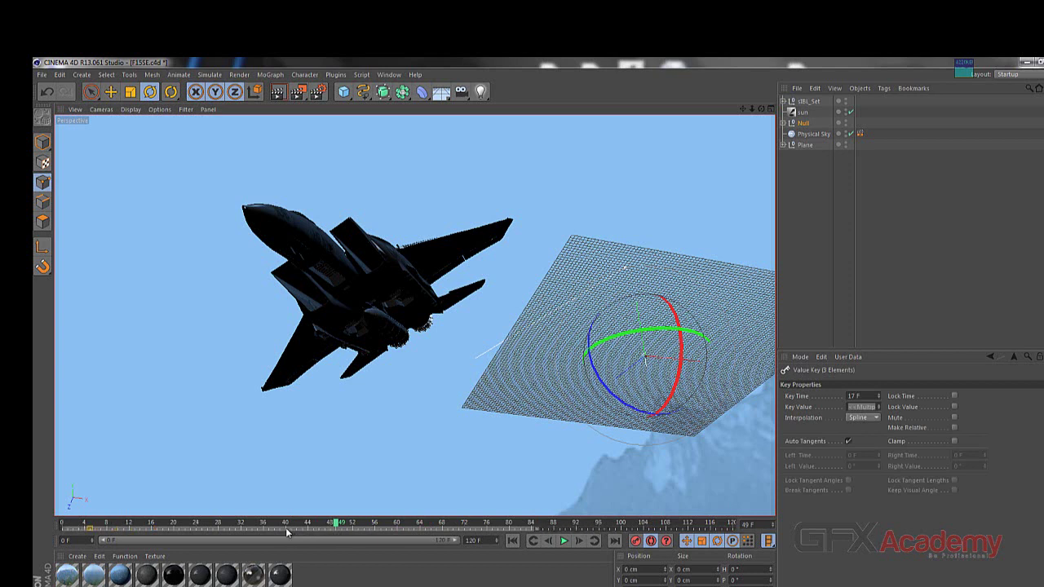
# Move the selected keys to frame 23, deselect them, and return to frame 0.
pyautogui.moveTo(364, 533); pyautogui.dragTo(593, 528)
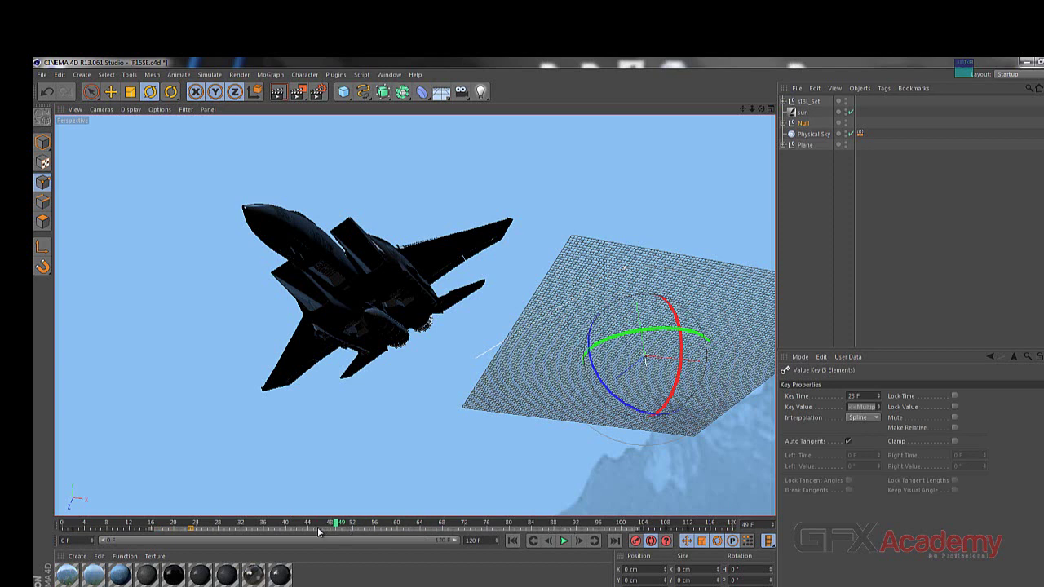
pyautogui.moveTo(326, 531); pyautogui.dragTo(345, 531)
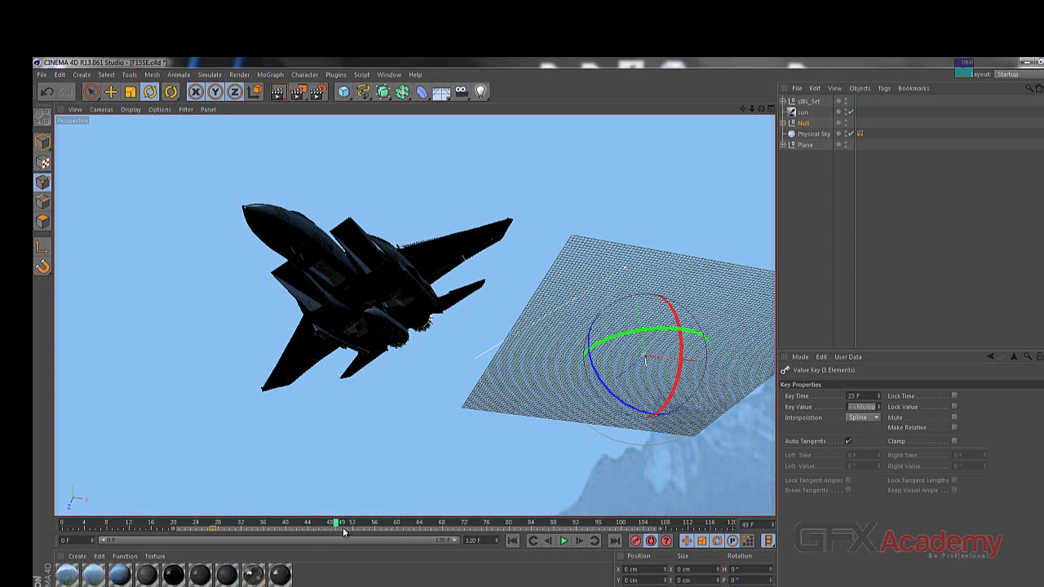
pyautogui.click(209, 531)
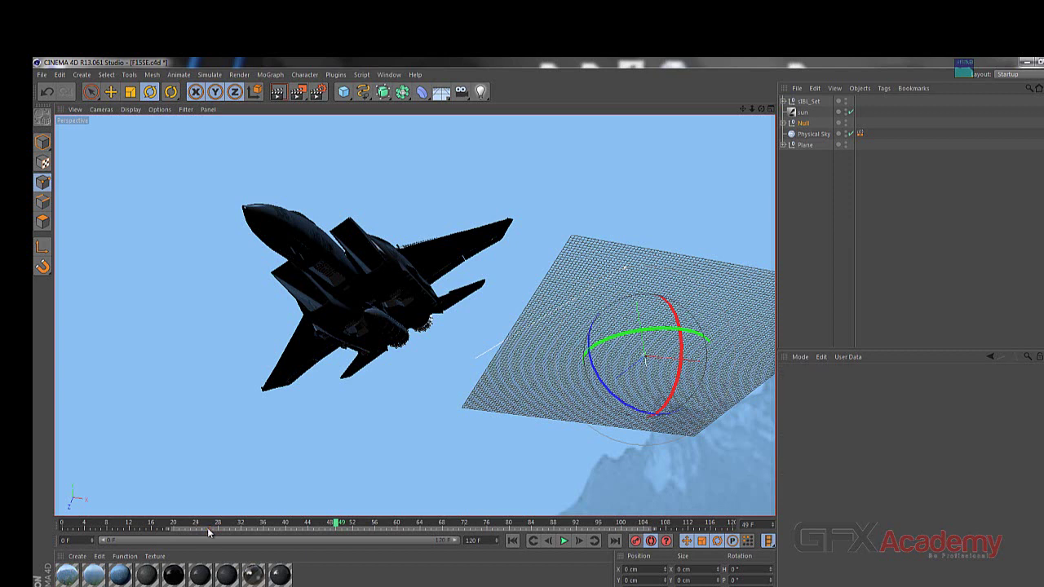
pyautogui.moveTo(238, 524); pyautogui.dragTo(68, 526)
pyautogui.click(63, 525)
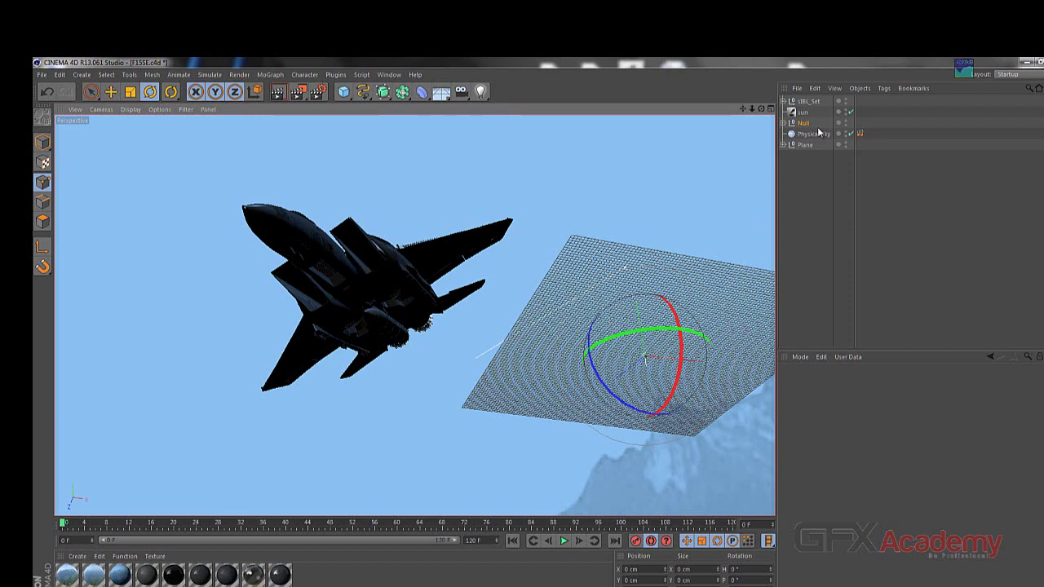
pyautogui.moveTo(819, 133); pyautogui.dragTo(603, 300)
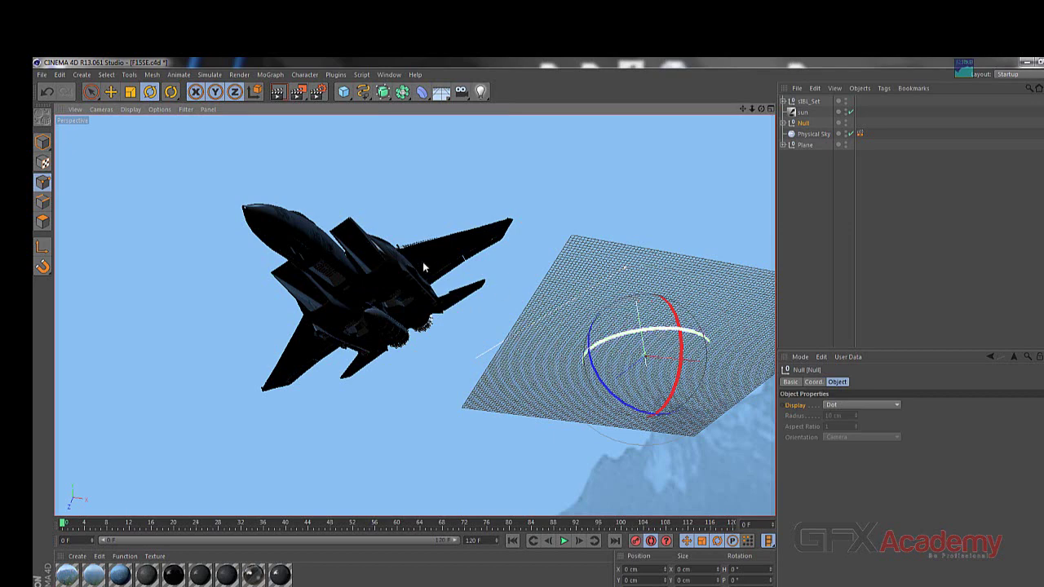
# Select Plane, then the Null again, showing its Dot display and 10 cm radius.
pyautogui.click(809, 146)
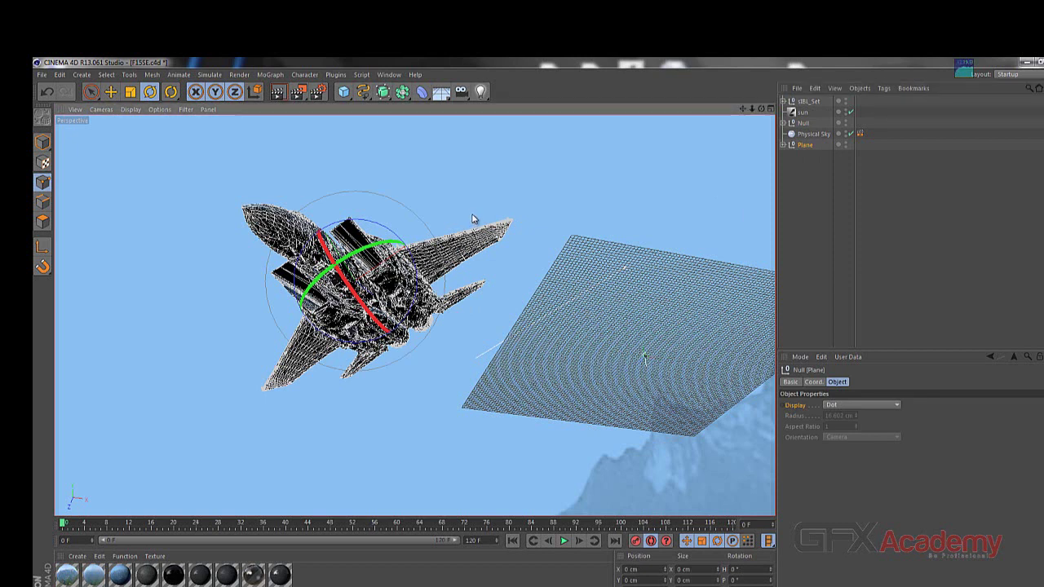
pyautogui.click(804, 123)
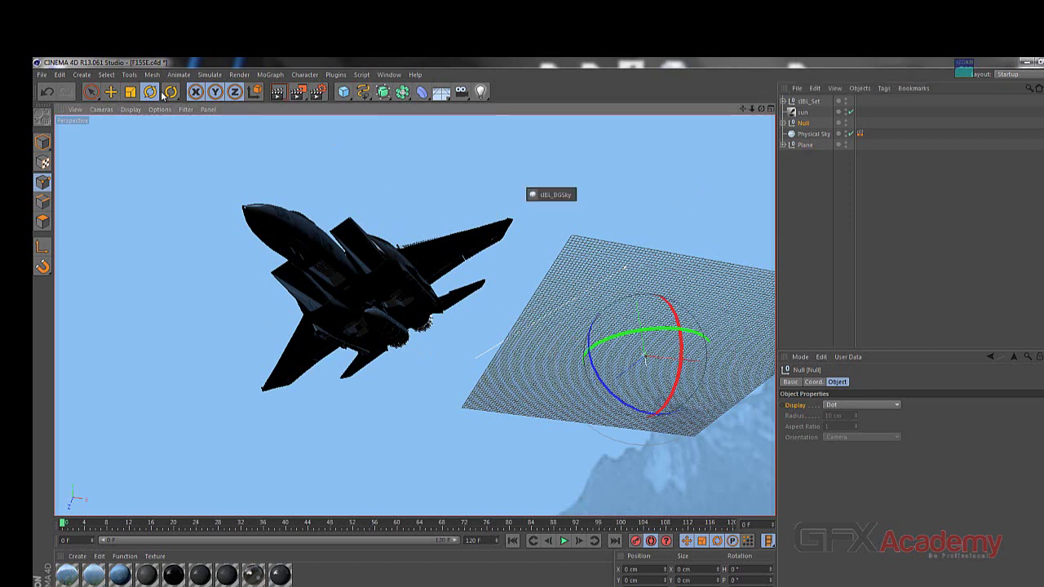
pyautogui.click(42, 142)
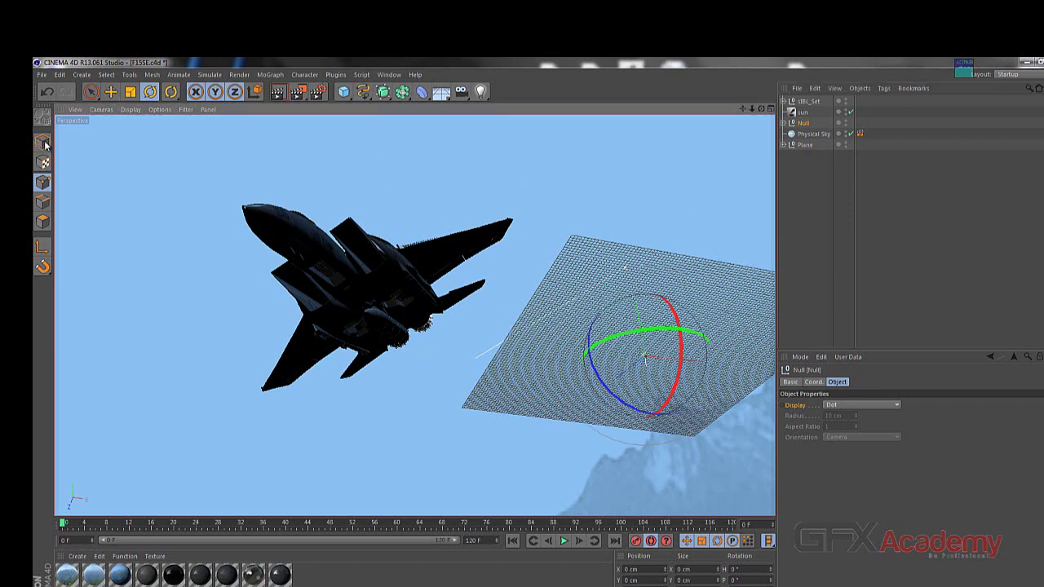
# Open the Null's F-curves in a floating Timeline via the viewport's Show FCurves command.
pyautogui.rightClick(423, 171)
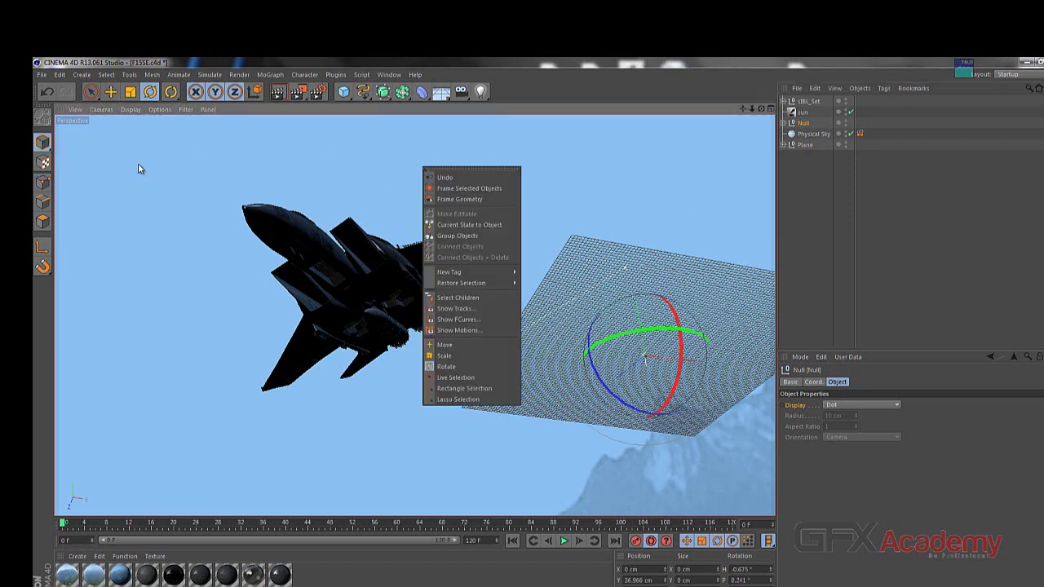
pyautogui.click(44, 145)
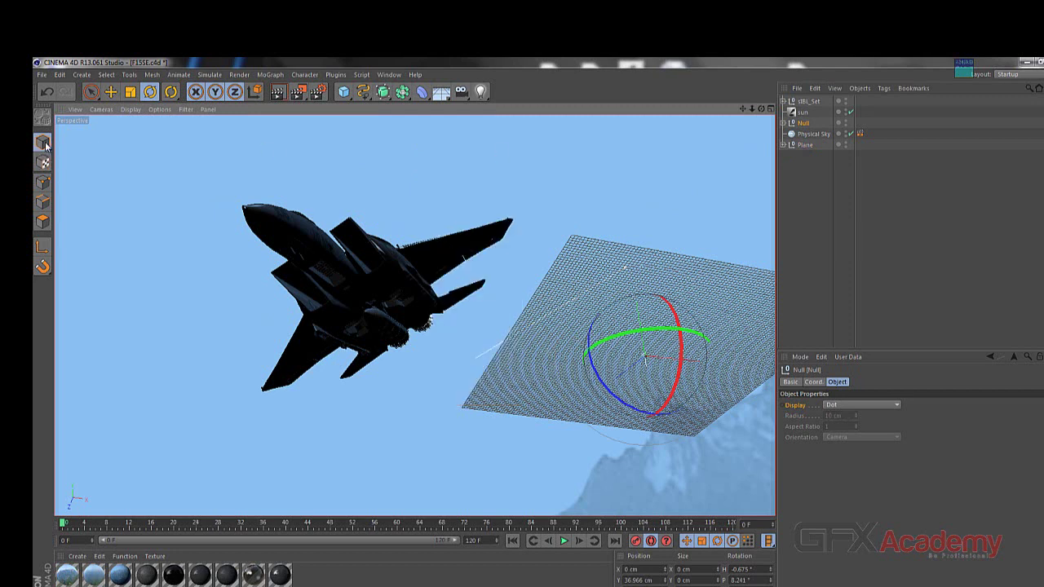
pyautogui.rightClick(438, 174)
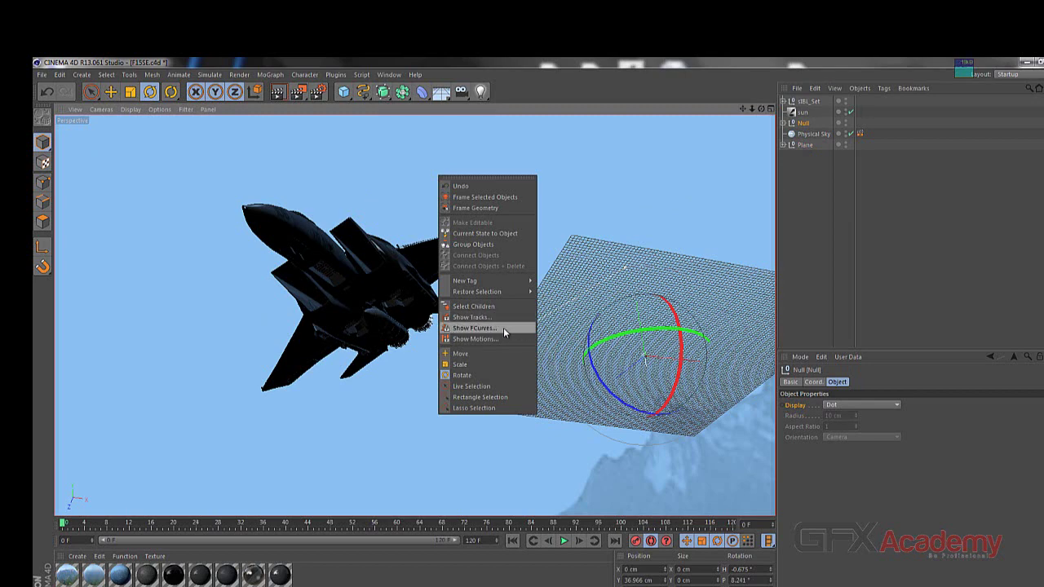
pyautogui.click(503, 327)
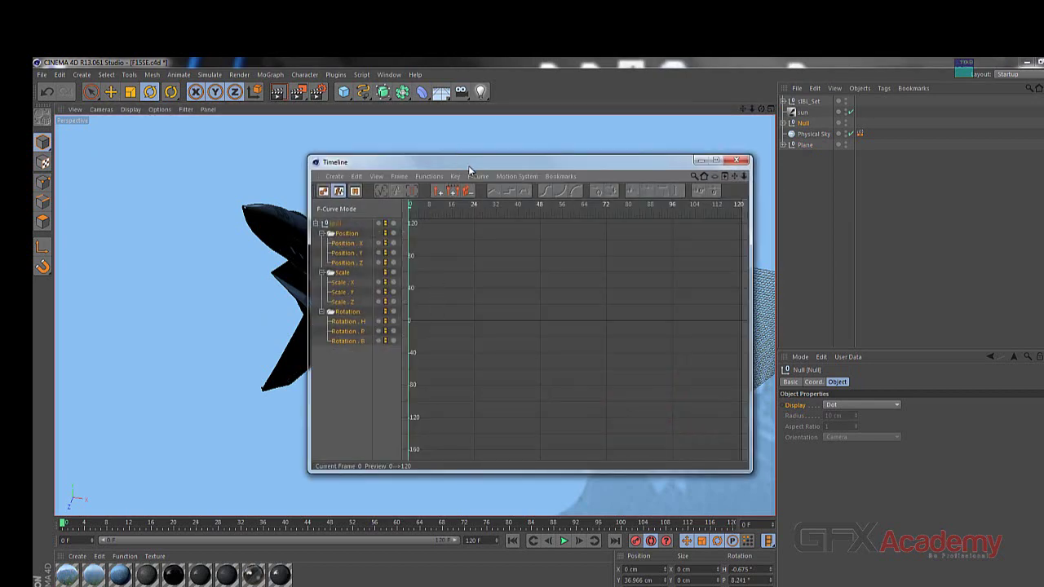
# Move the F-Curve Timeline window rightward until the jet is uncovered.
pyautogui.moveTo(463, 167); pyautogui.dragTo(606, 185)
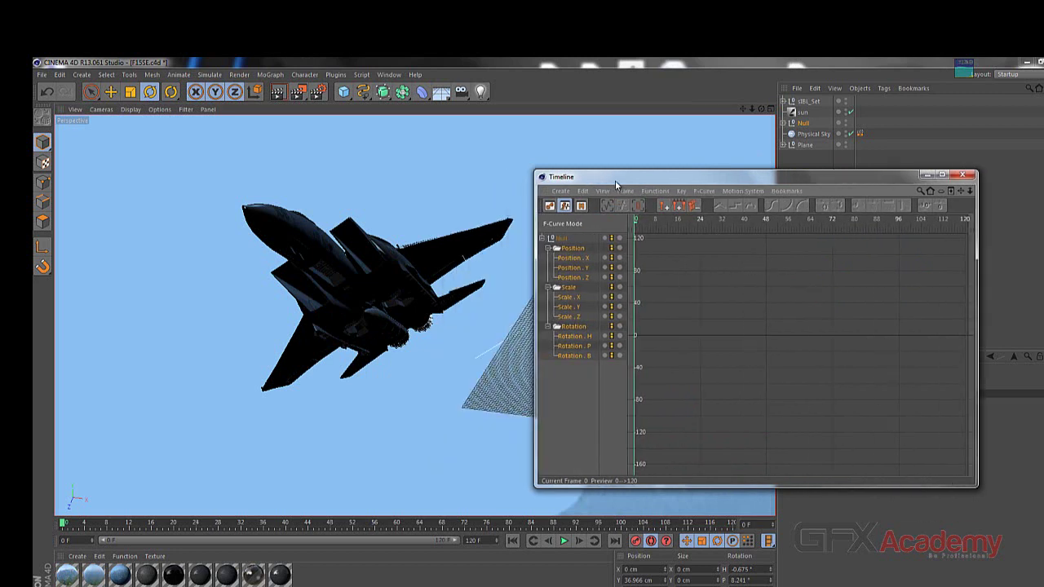
pyautogui.moveTo(522, 181); pyautogui.dragTo(617, 181)
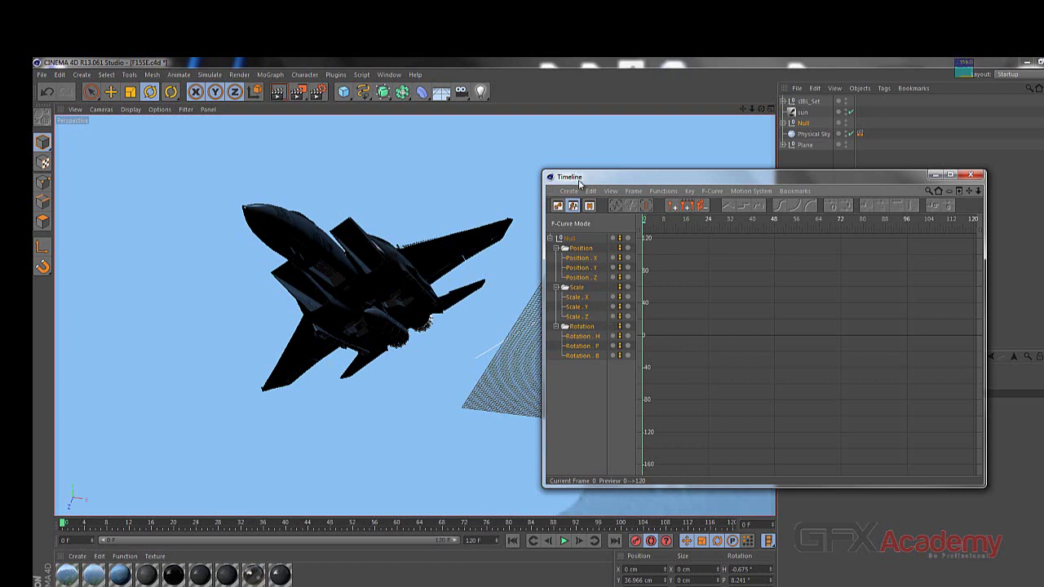
pyautogui.moveTo(578, 176); pyautogui.dragTo(654, 179)
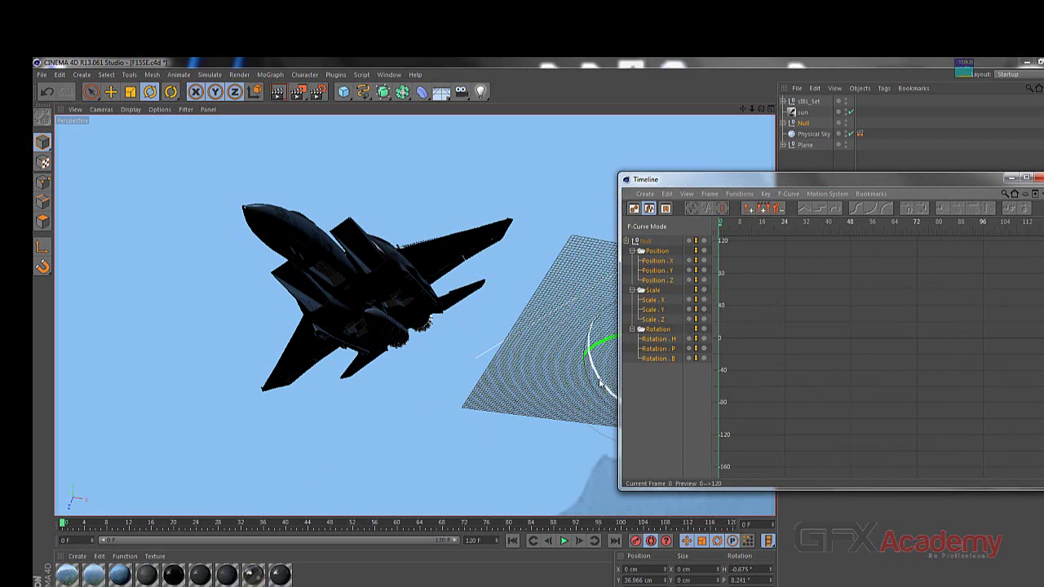
# Key the Null at frame 0, bank the jet about 30° at frame 115, and return near the start.
pyautogui.click(635, 541)
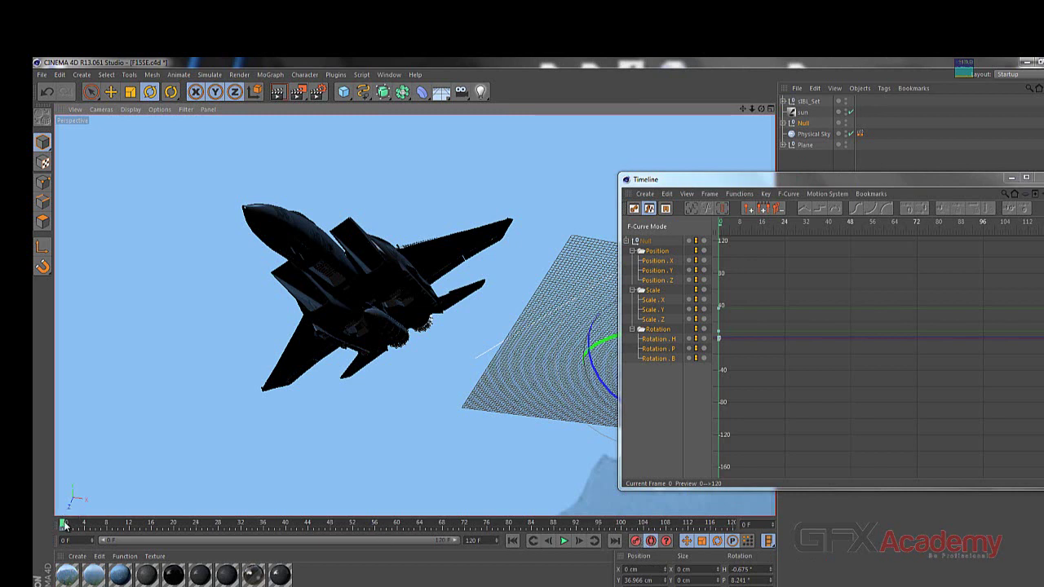
pyautogui.moveTo(64, 524)
pyautogui.mouseDown()
pyautogui.moveTo(660, 522)
pyautogui.moveTo(368, 523)
pyautogui.moveTo(528, 523)
pyautogui.mouseUp()
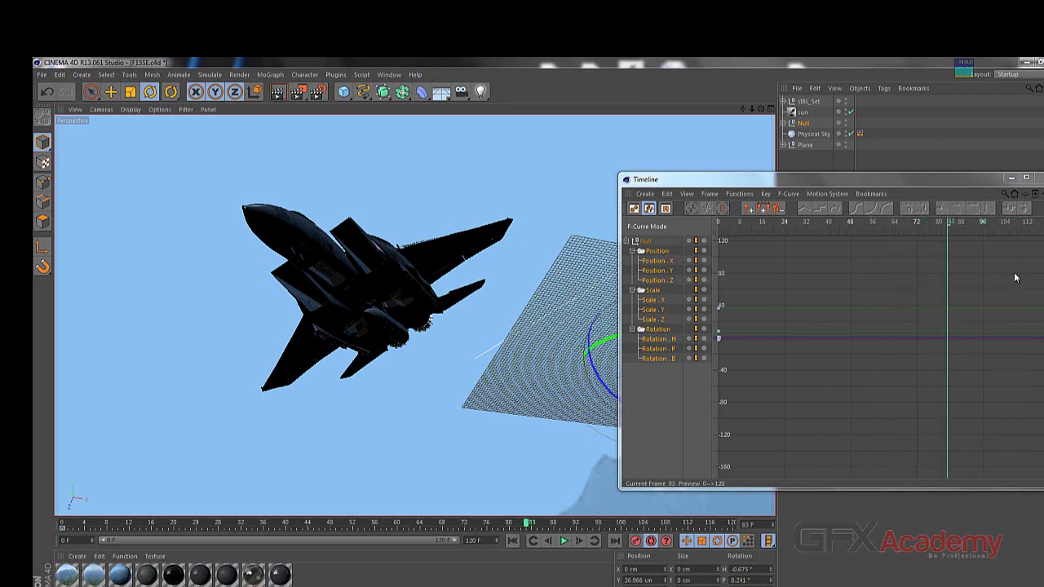
pyautogui.click(864, 228)
pyautogui.moveTo(864, 228)
pyautogui.mouseDown()
pyautogui.moveTo(996, 229)
pyautogui.moveTo(901, 228)
pyautogui.moveTo(919, 228)
pyautogui.mouseUp()
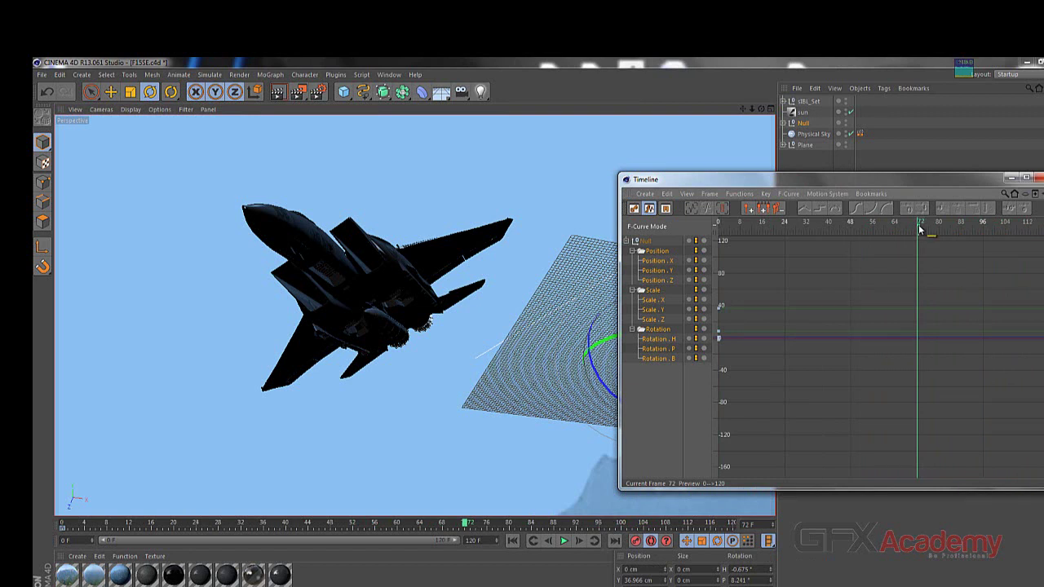
pyautogui.moveTo(920, 229)
pyautogui.mouseDown()
pyautogui.moveTo(932, 226)
pyautogui.moveTo(854, 226)
pyautogui.moveTo(1036, 230)
pyautogui.mouseUp()
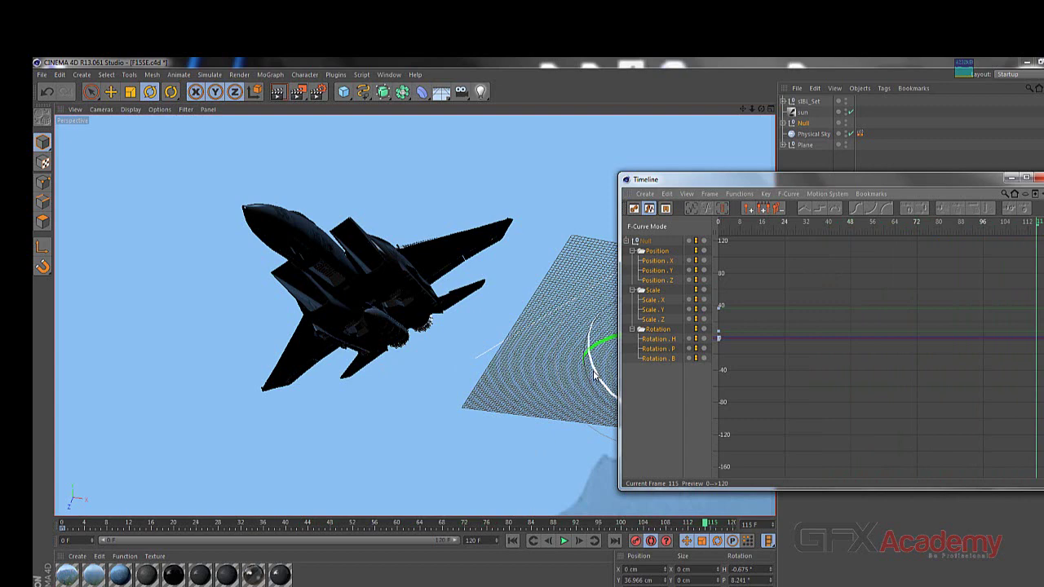
pyautogui.moveTo(594, 373)
pyautogui.mouseDown()
pyautogui.moveTo(592, 347)
pyautogui.moveTo(568, 381)
pyautogui.mouseUp()
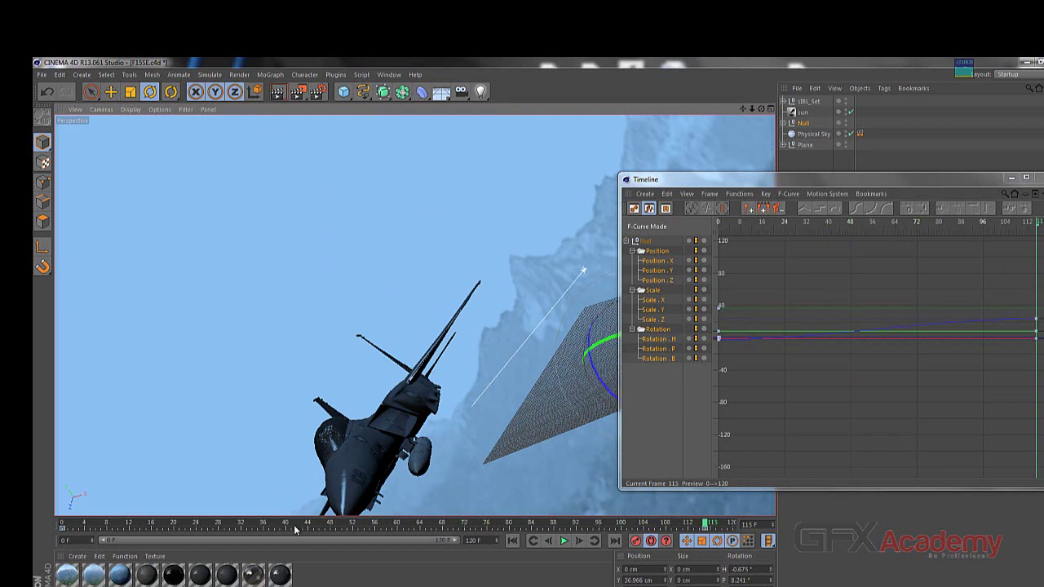
pyautogui.moveTo(264, 530); pyautogui.dragTo(58, 525)
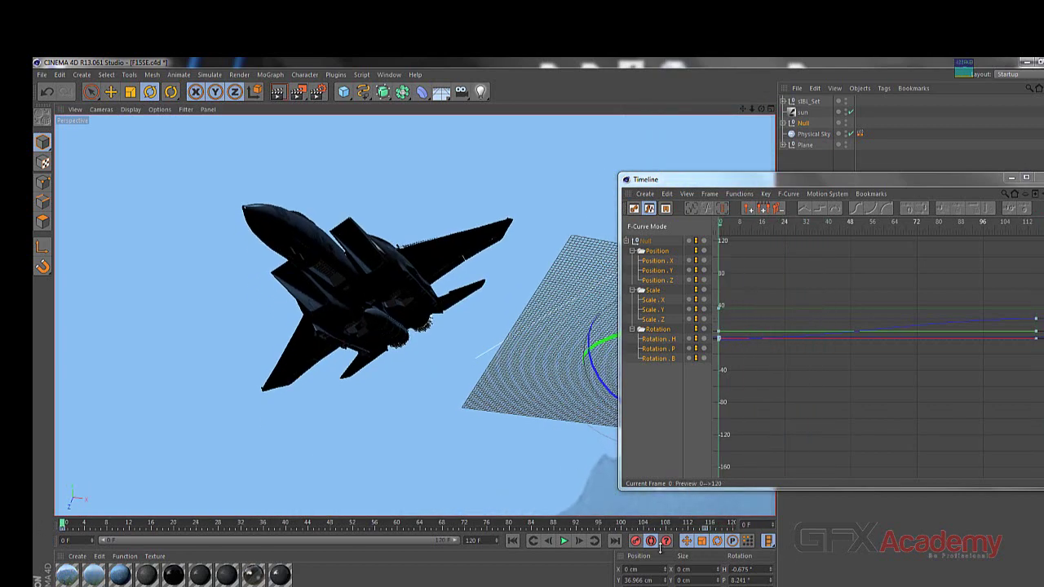
# Play the animation to preview the bank, then rewind to the first frame.
pyautogui.click(561, 543)
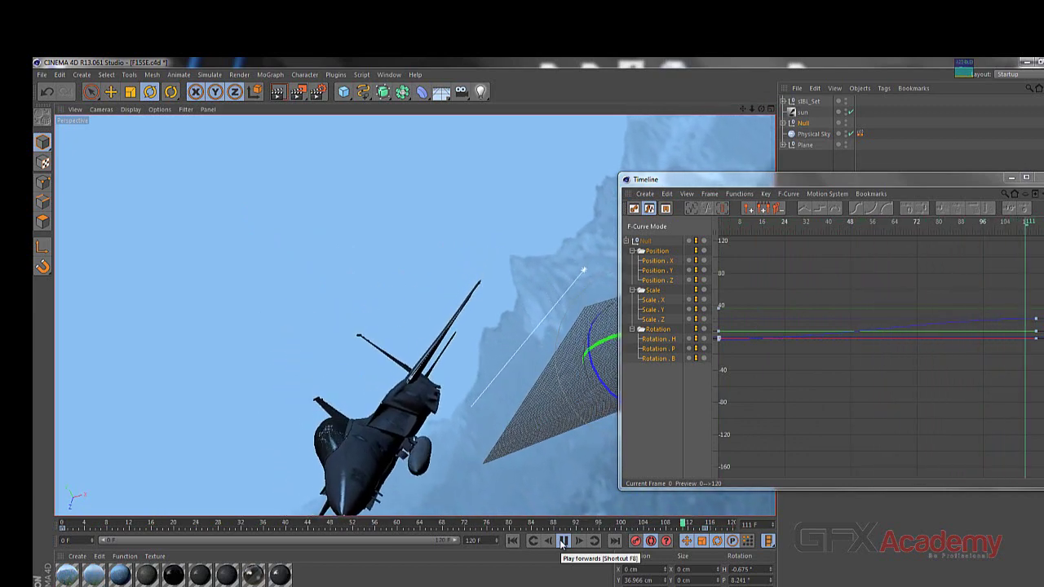
pyautogui.click(561, 542)
pyautogui.click(513, 541)
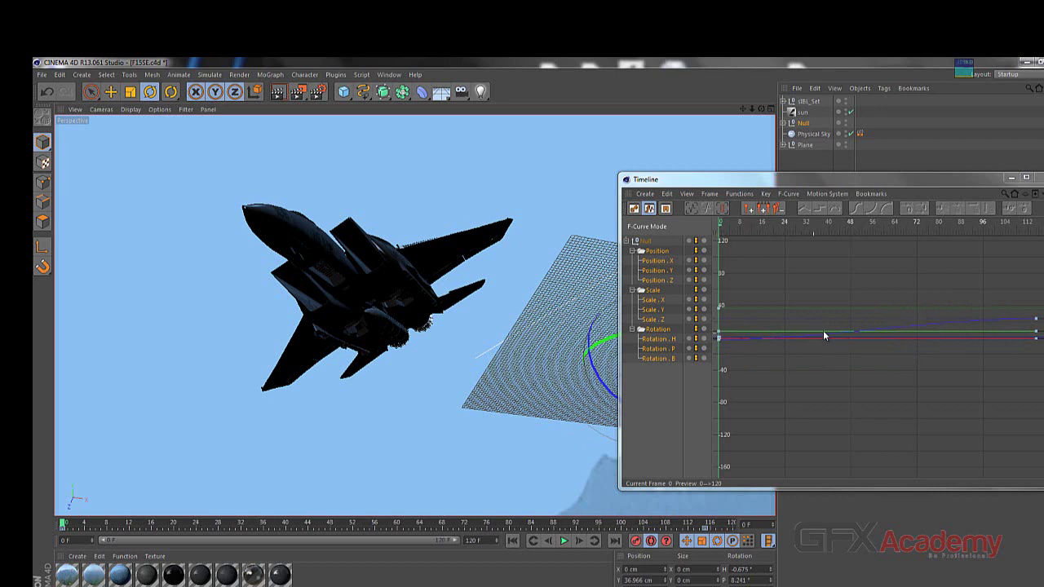
# Drag the bank curve's last key down to about -0.6, then fit and zoom the graph.
pyautogui.moveTo(1037, 332)
pyautogui.click(1037, 335)
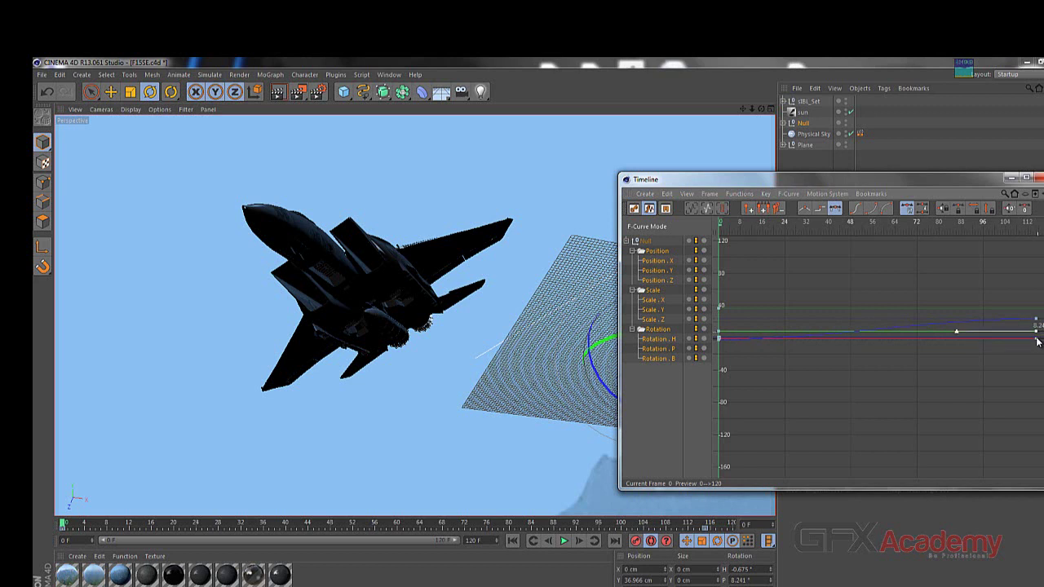
pyautogui.moveTo(1039, 334); pyautogui.dragTo(1038, 342)
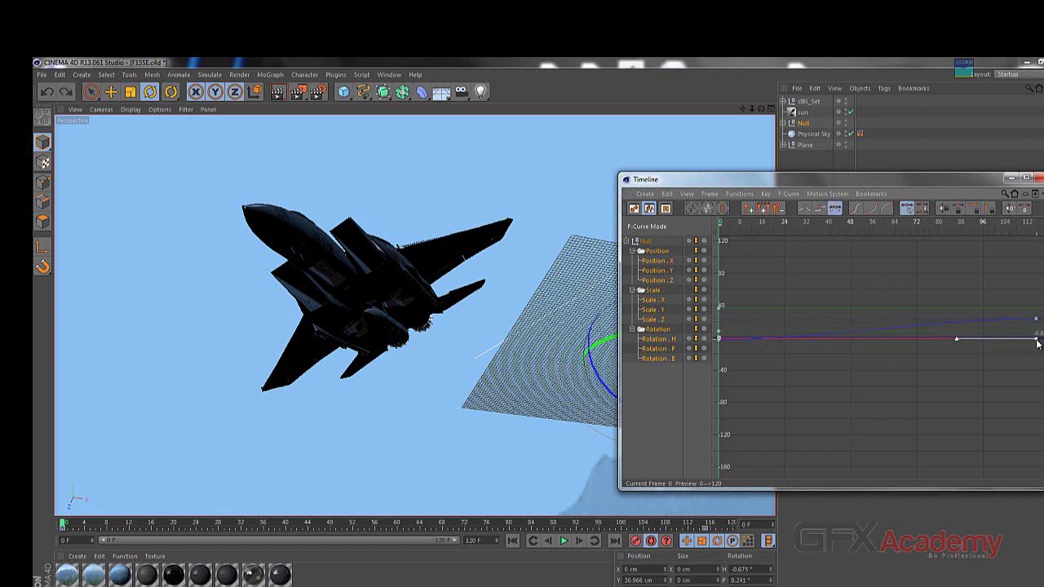
pyautogui.click(788, 356)
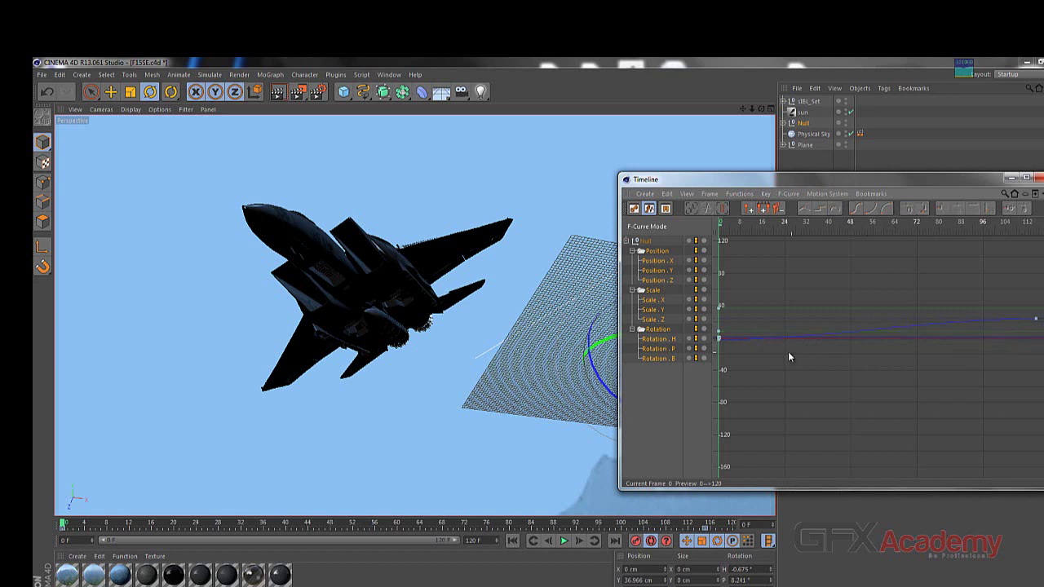
pyautogui.click(1034, 318)
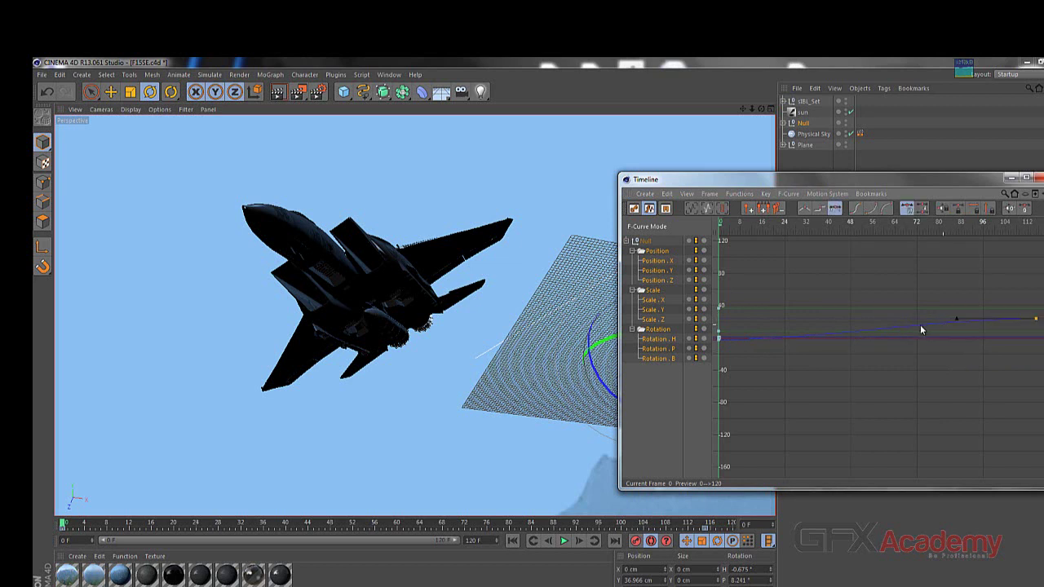
pyautogui.press('h')
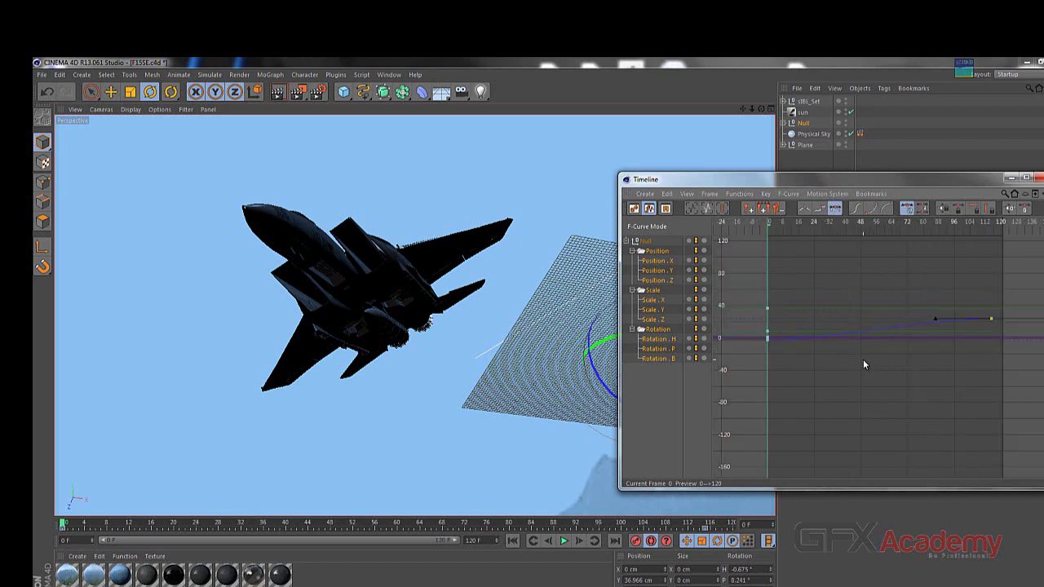
pyautogui.scroll(2, 861, 366)
pyautogui.scroll(2, 862, 366)
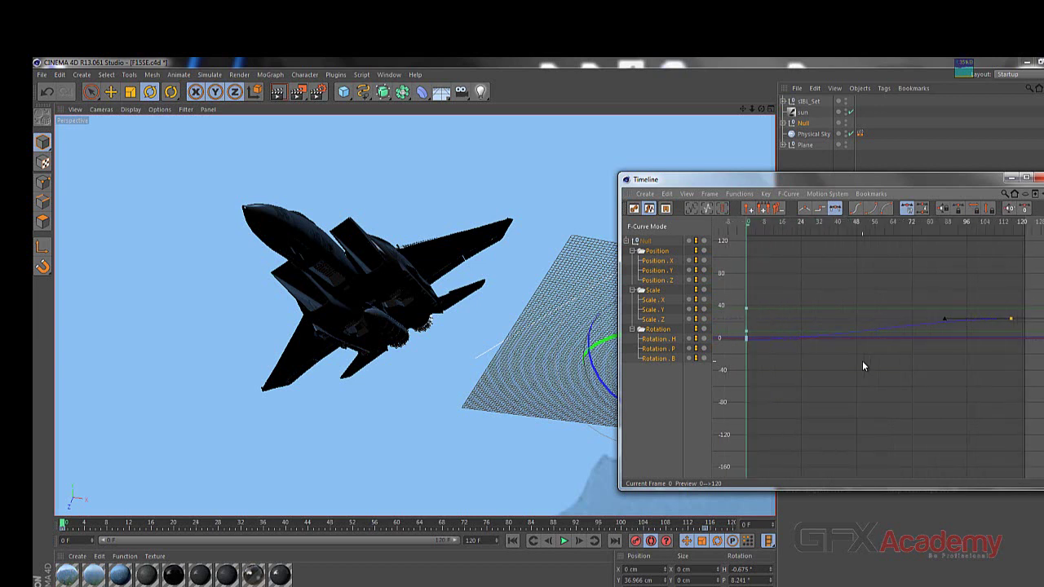
pyautogui.scroll(-2, 922, 346)
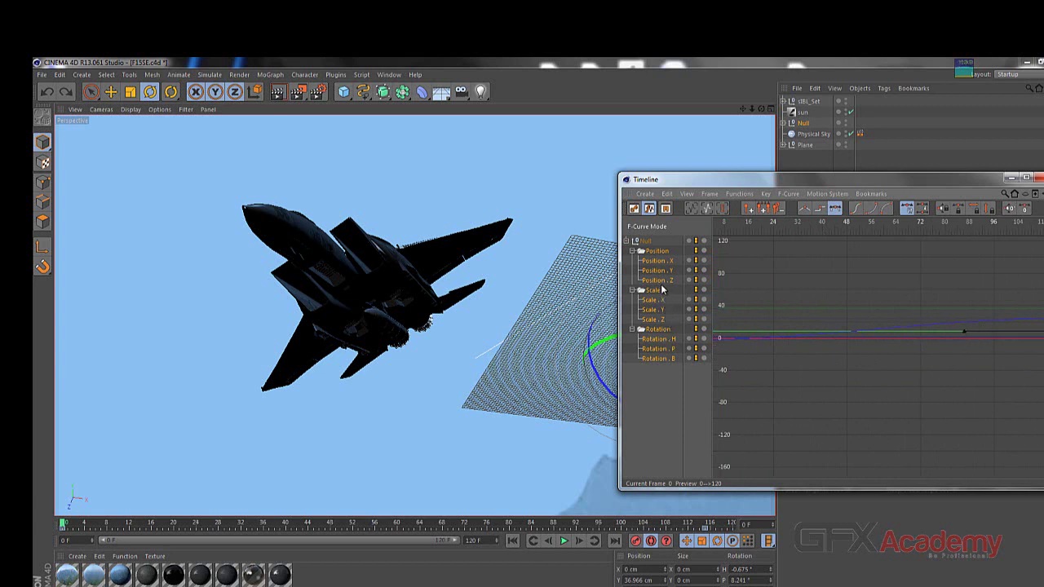
# Select the Rotation tracks and toggle Show All Tracks in the F-Curve display options.
pyautogui.click(660, 330)
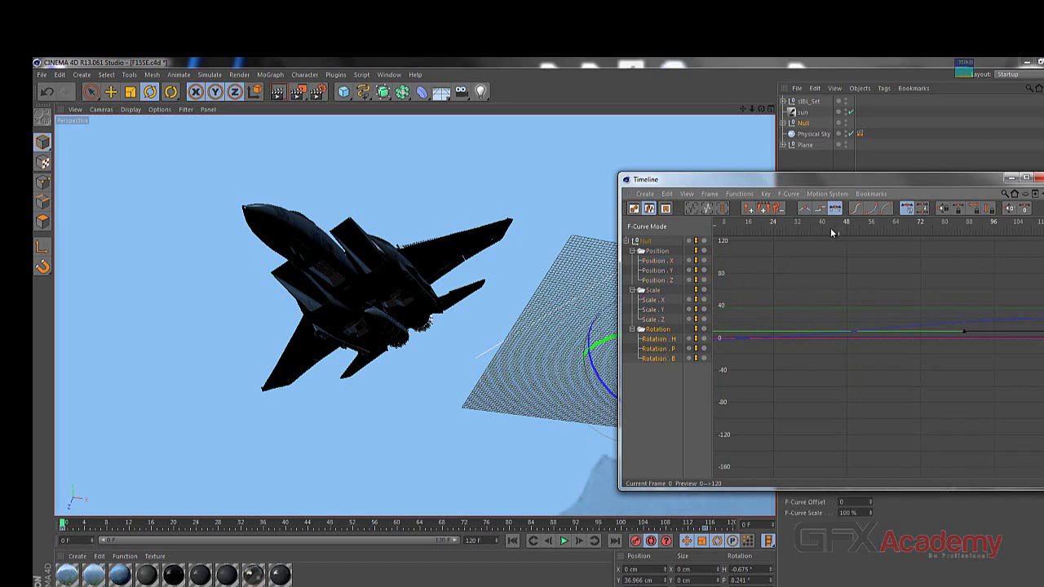
pyautogui.click(789, 194)
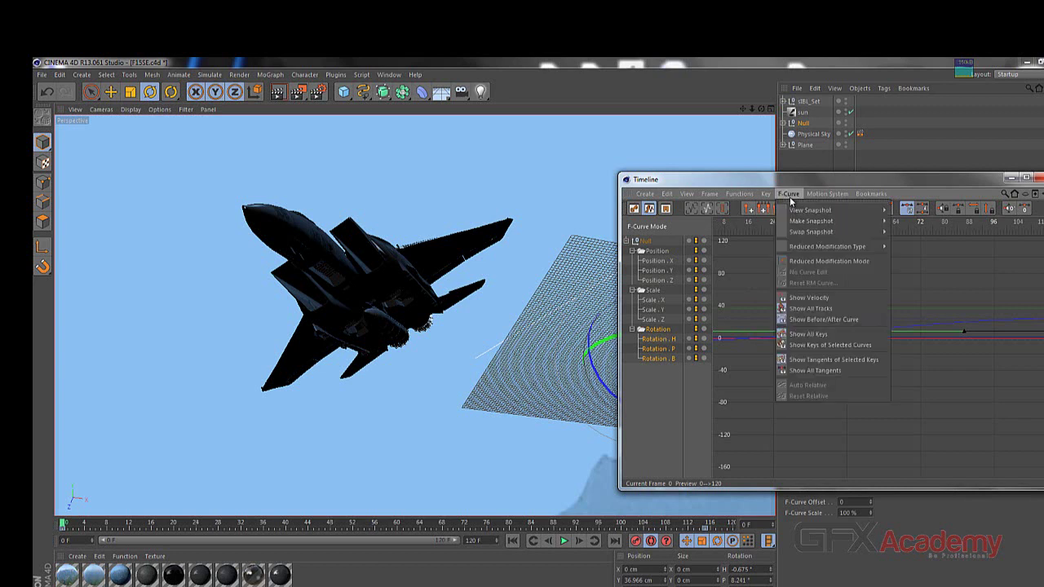
pyautogui.click(827, 311)
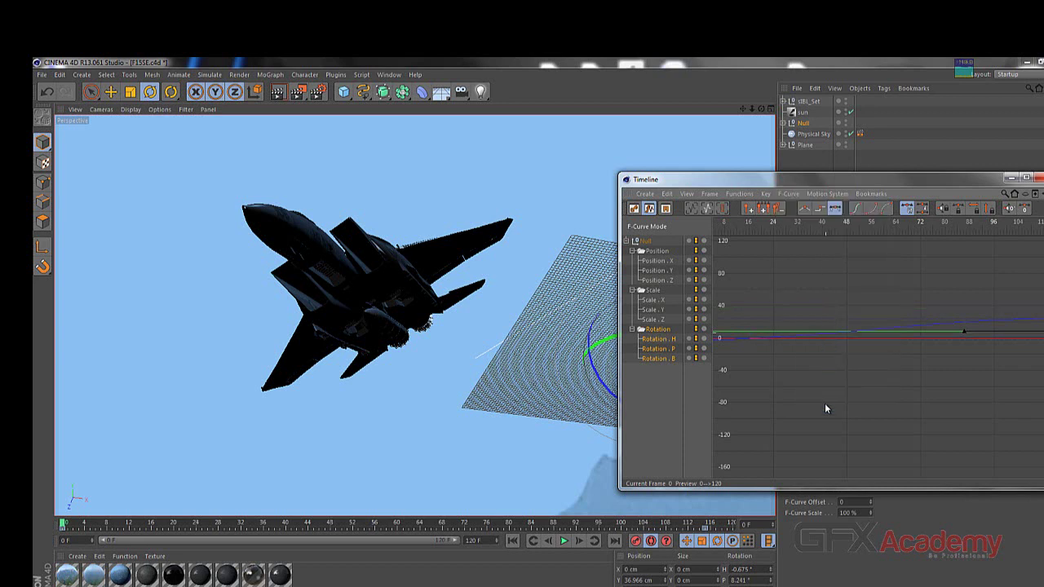
pyautogui.click(796, 196)
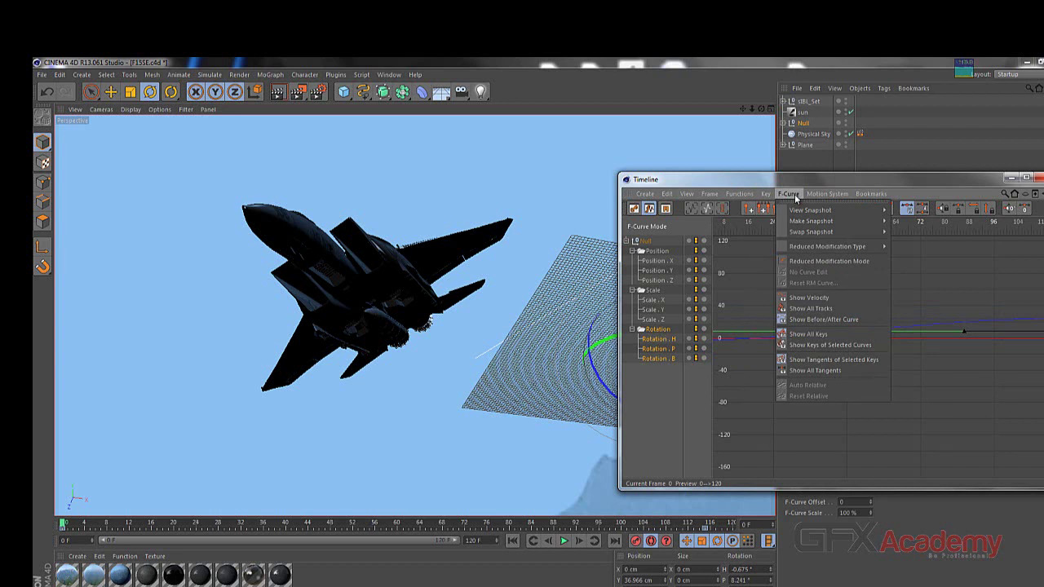
pyautogui.press('Escape')
# Click through the Scale.Z and Rotation tracks to isolate the Rotation.B bank curve.
pyautogui.click(657, 318)
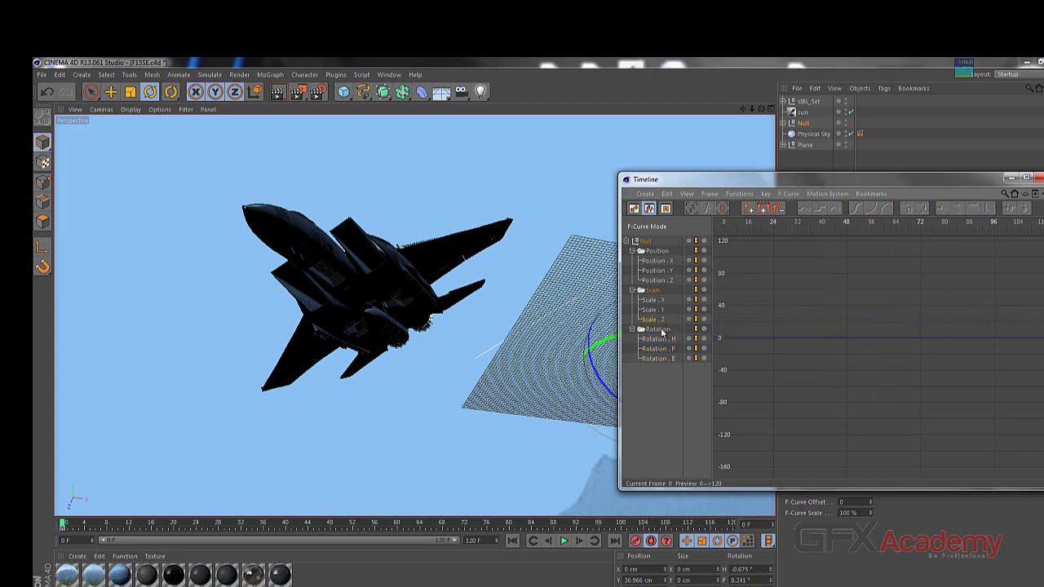
pyautogui.click(661, 338)
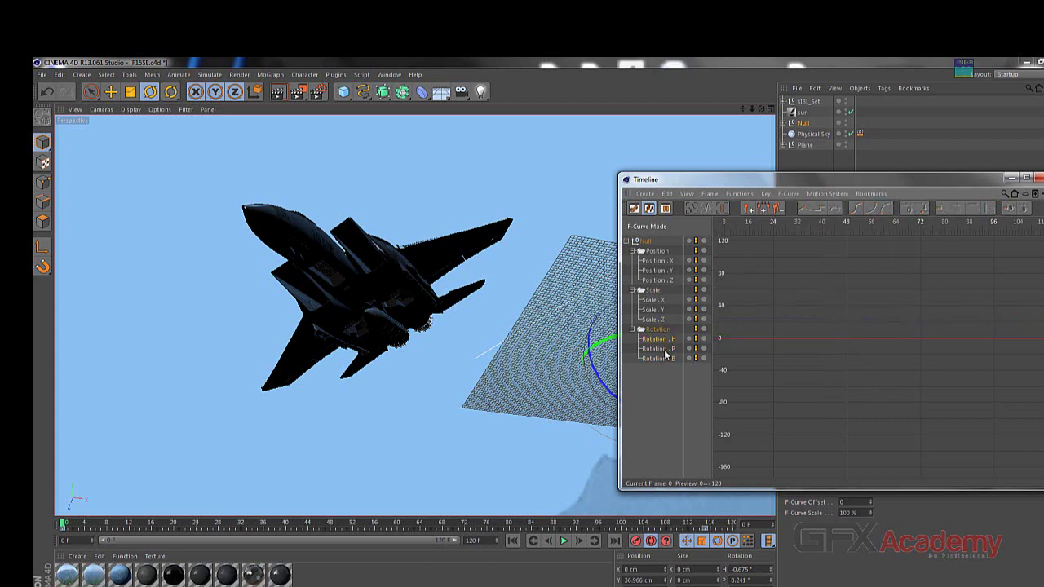
pyautogui.click(662, 349)
pyautogui.click(666, 359)
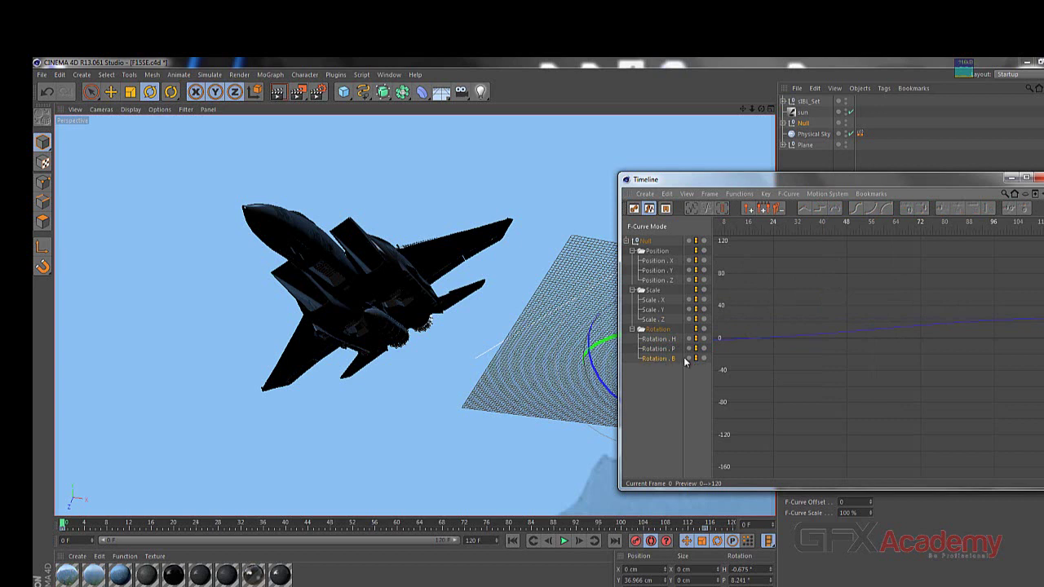
pyautogui.click(661, 329)
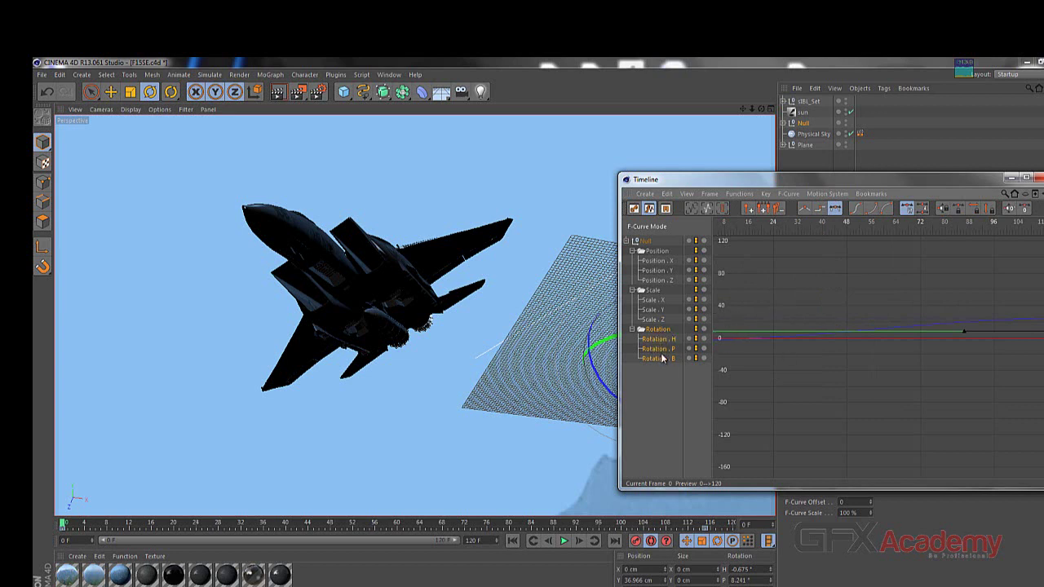
pyautogui.click(661, 358)
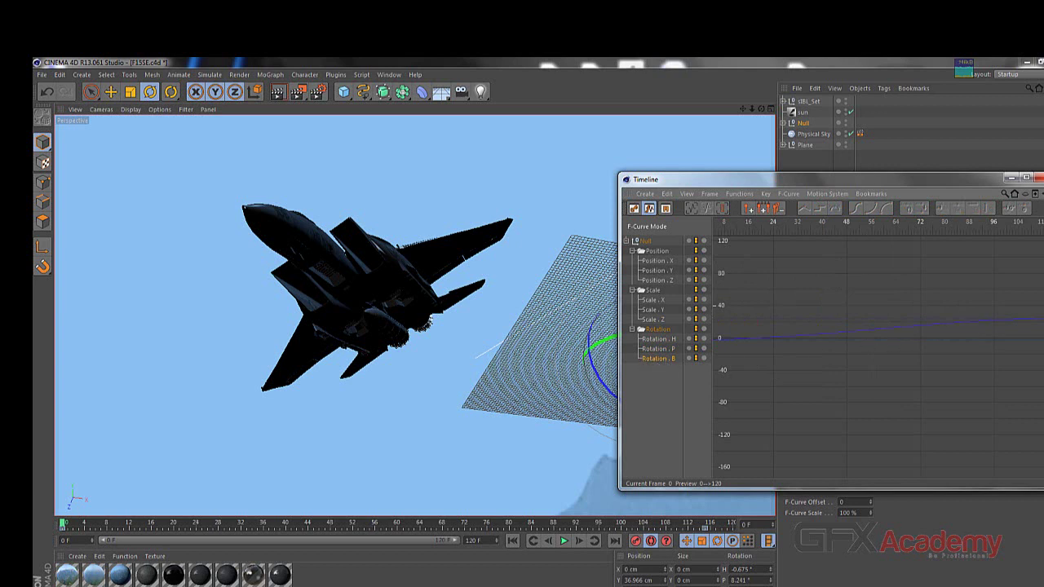
# Turn off Show All Tracks so only the selected Rotation.B curve is plotted.
pyautogui.click(787, 194)
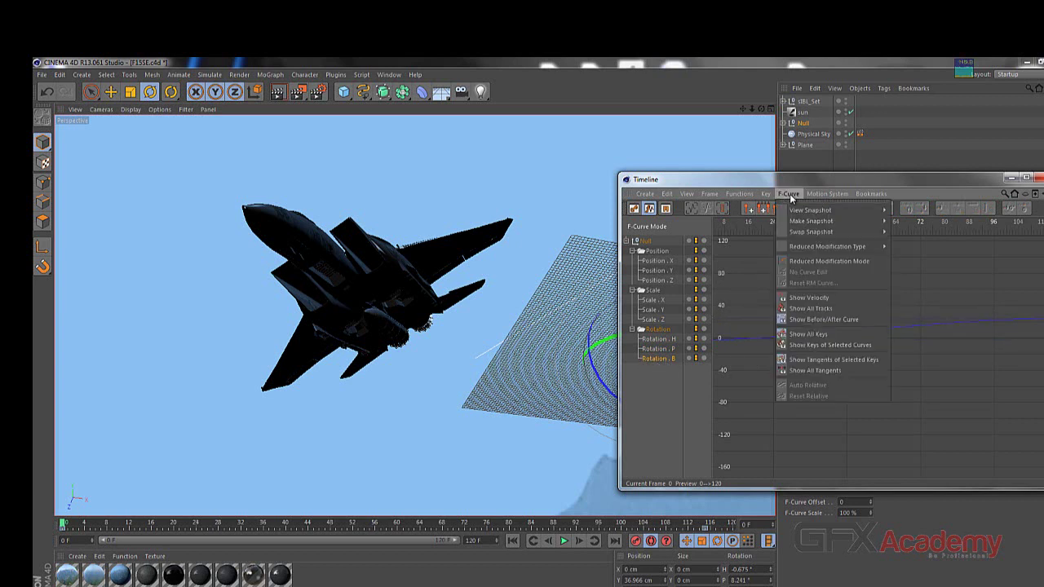
pyautogui.click(835, 308)
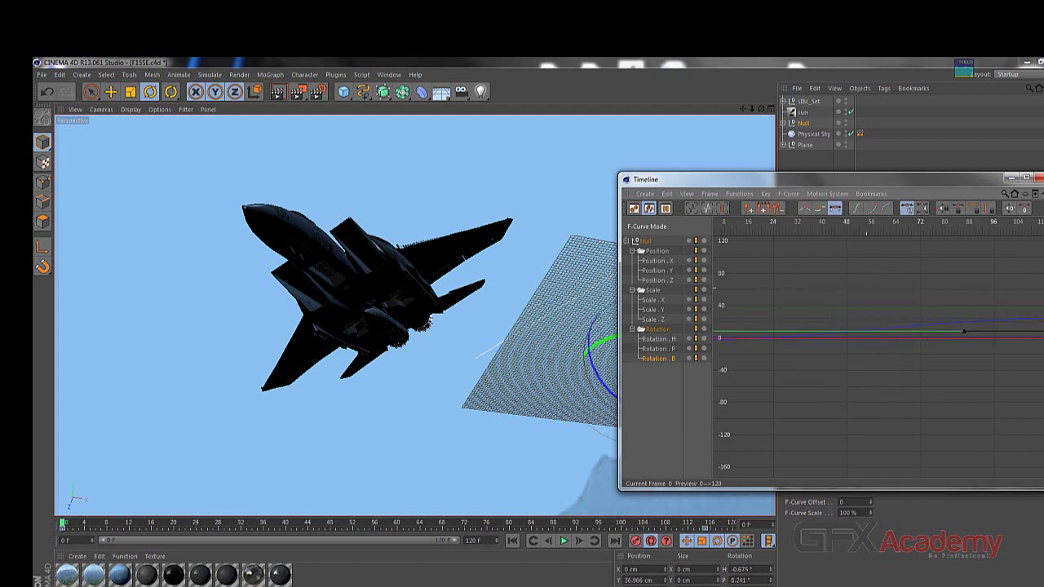
pyautogui.click(662, 341)
pyautogui.click(661, 357)
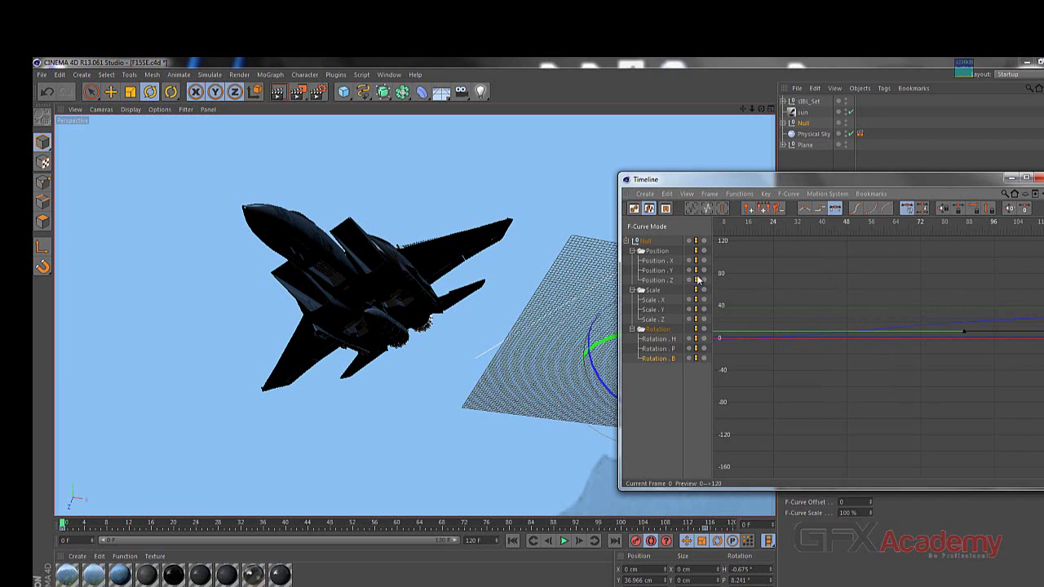
pyautogui.click(788, 194)
pyautogui.click(806, 307)
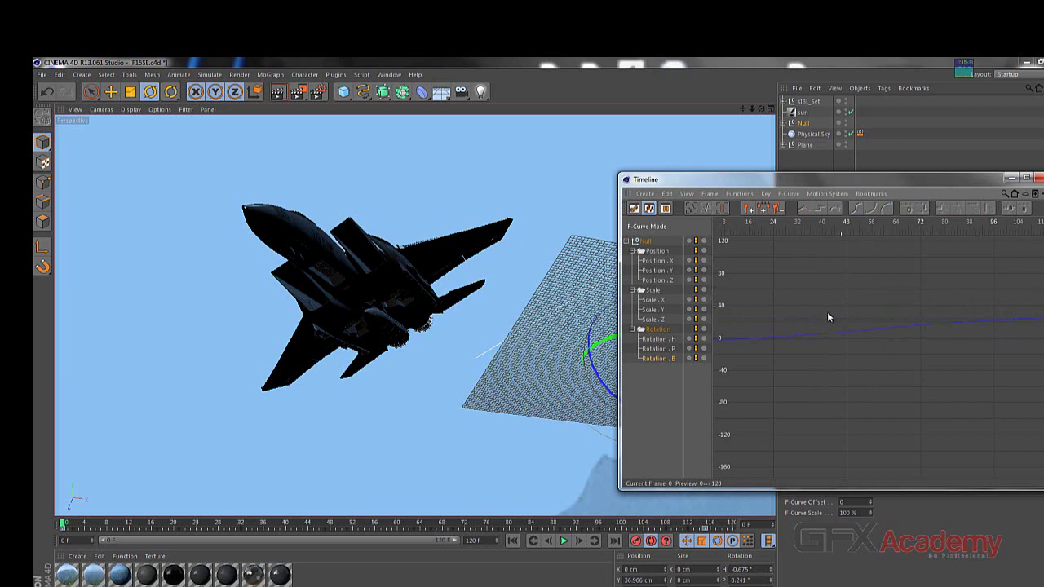
# Add a middle bank key near 30 and move the last bank key to frame 64, previewing playback.
pyautogui.keyDown('ctrl'); pyautogui.click(963, 320); pyautogui.keyUp('ctrl')
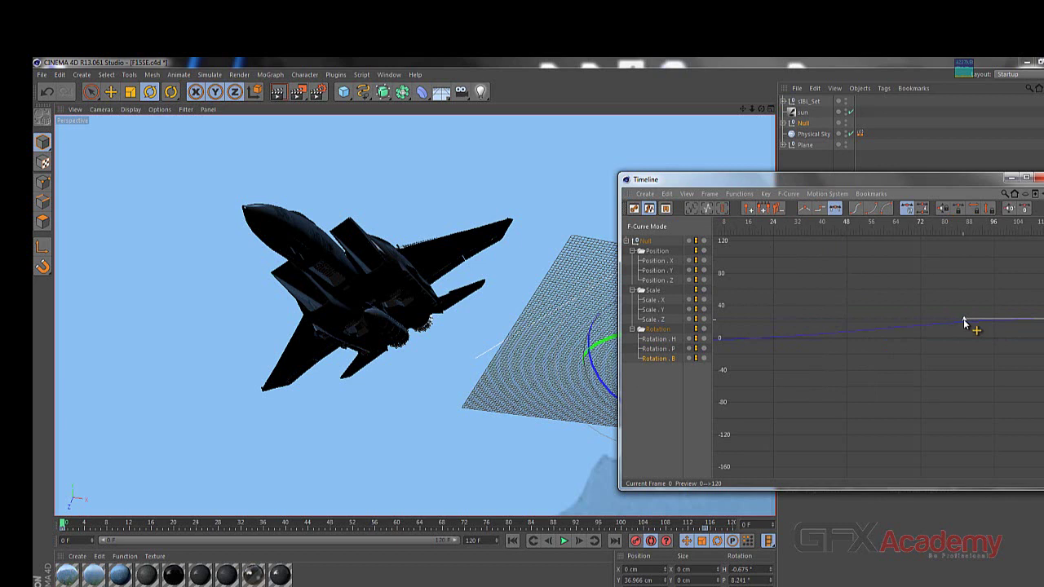
pyautogui.moveTo(963, 324)
pyautogui.mouseDown()
pyautogui.moveTo(964, 311)
pyautogui.moveTo(967, 357)
pyautogui.moveTo(957, 261)
pyautogui.moveTo(968, 319)
pyautogui.moveTo(943, 300)
pyautogui.moveTo(971, 266)
pyautogui.moveTo(1021, 269)
pyautogui.moveTo(951, 284)
pyautogui.moveTo(937, 275)
pyautogui.moveTo(952, 280)
pyautogui.mouseUp()
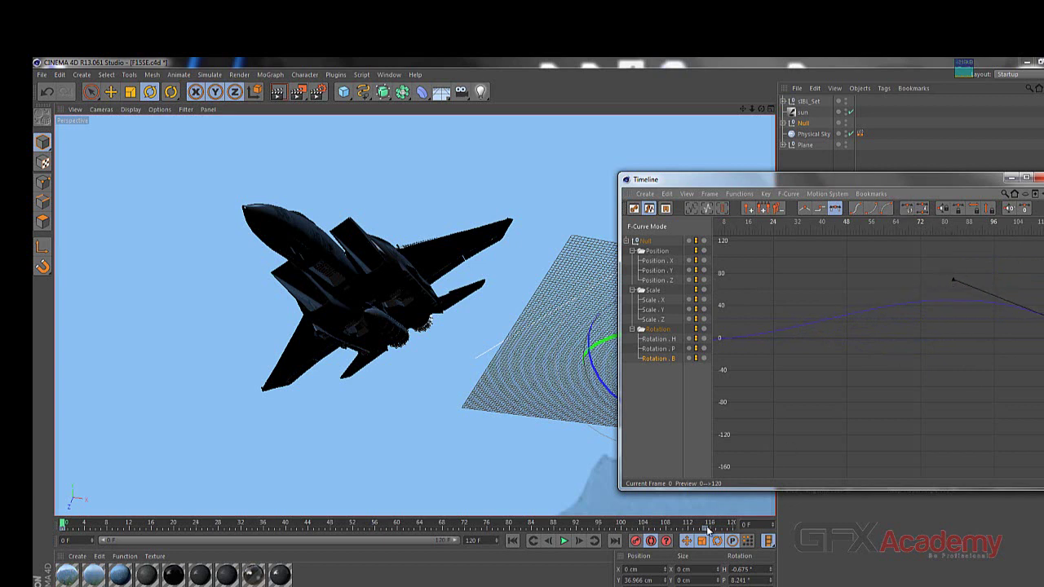
pyautogui.moveTo(711, 528)
pyautogui.mouseDown()
pyautogui.moveTo(407, 530)
pyautogui.moveTo(418, 529)
pyautogui.mouseUp()
pyautogui.click(563, 541)
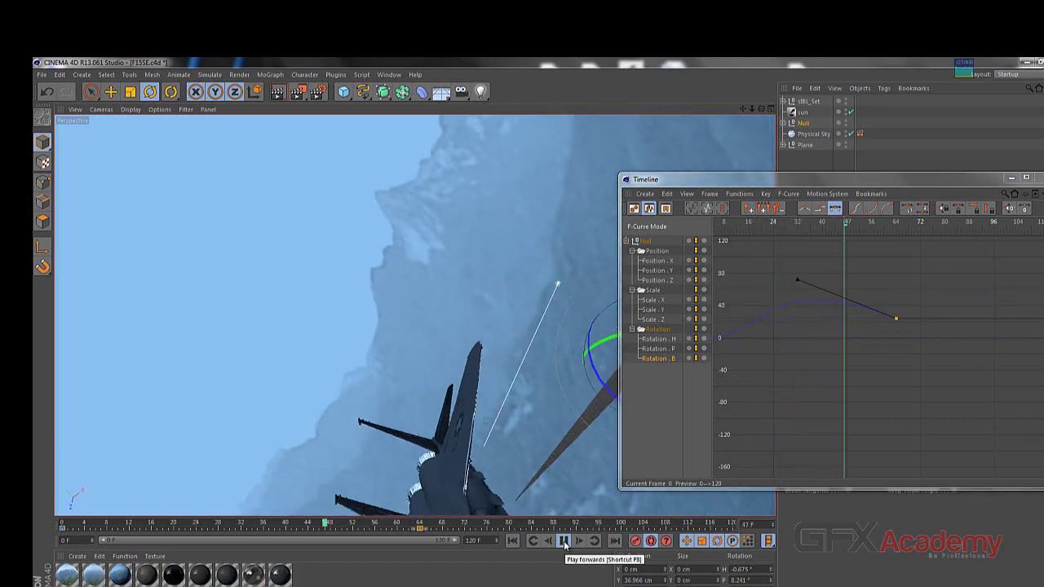
pyautogui.click(564, 542)
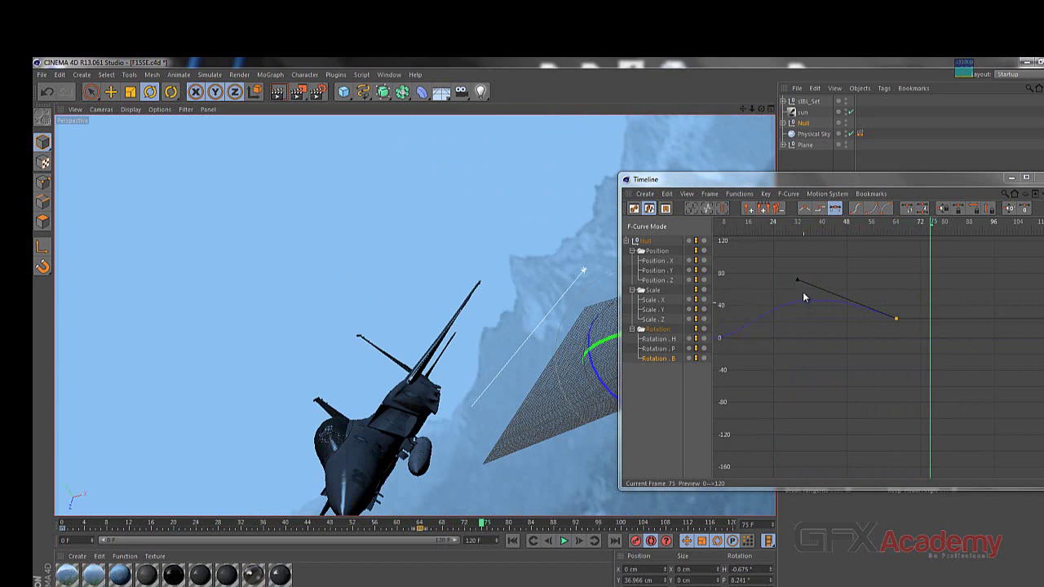
pyautogui.moveTo(799, 281); pyautogui.dragTo(800, 321)
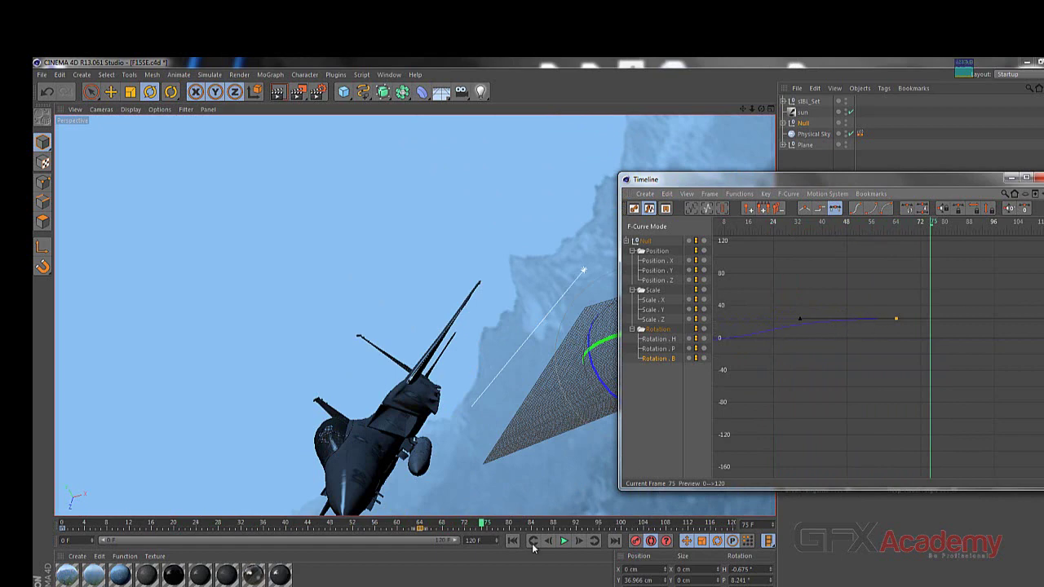
pyautogui.click(562, 540)
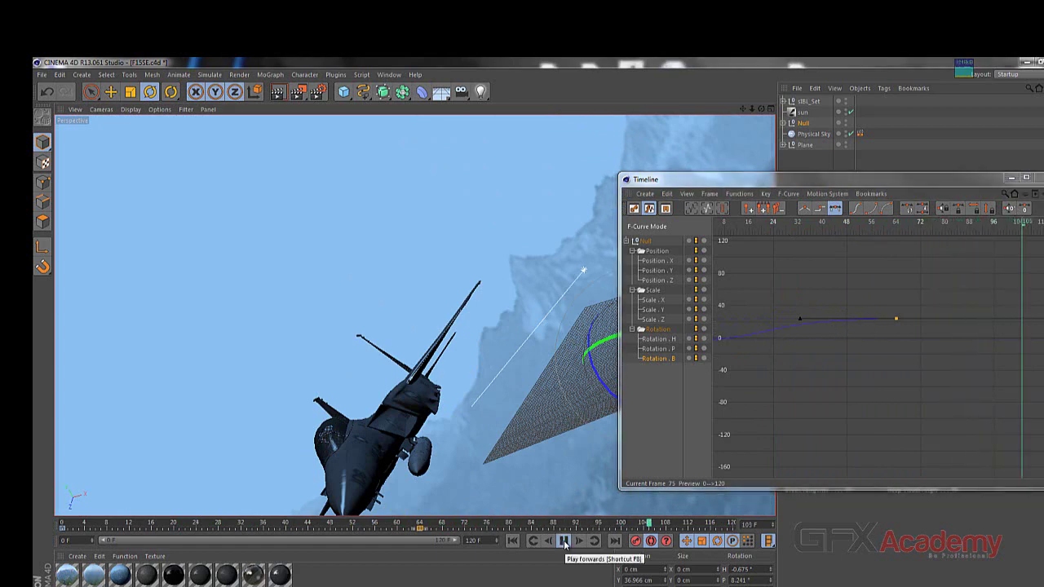
pyautogui.click(563, 540)
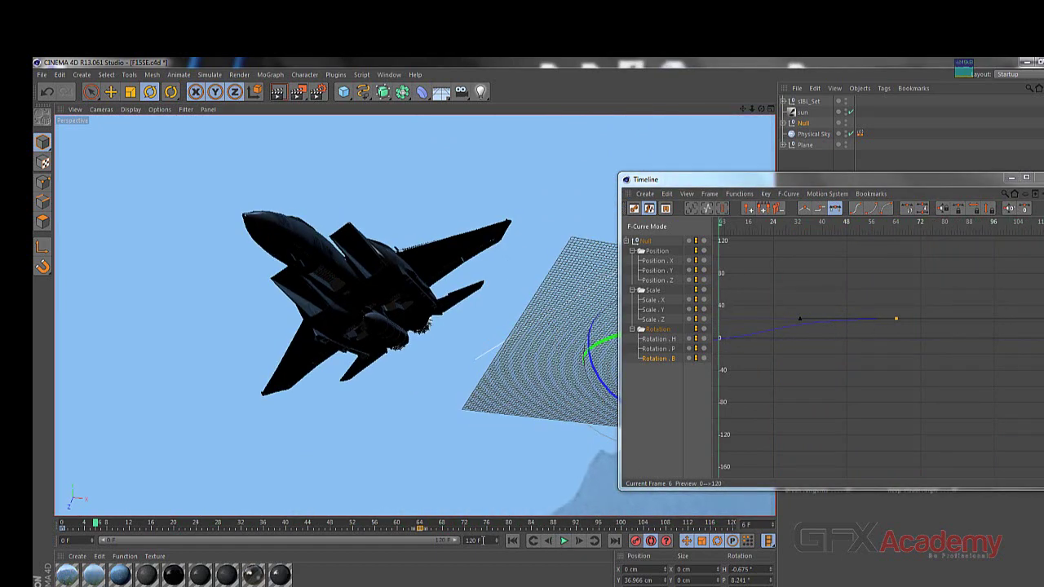
# Set the animation end frame to 64 and play the shortened animation.
pyautogui.doubleClick(482, 541)
pyautogui.press('BackSpace')
pyautogui.write('64')
pyautogui.press('Return')
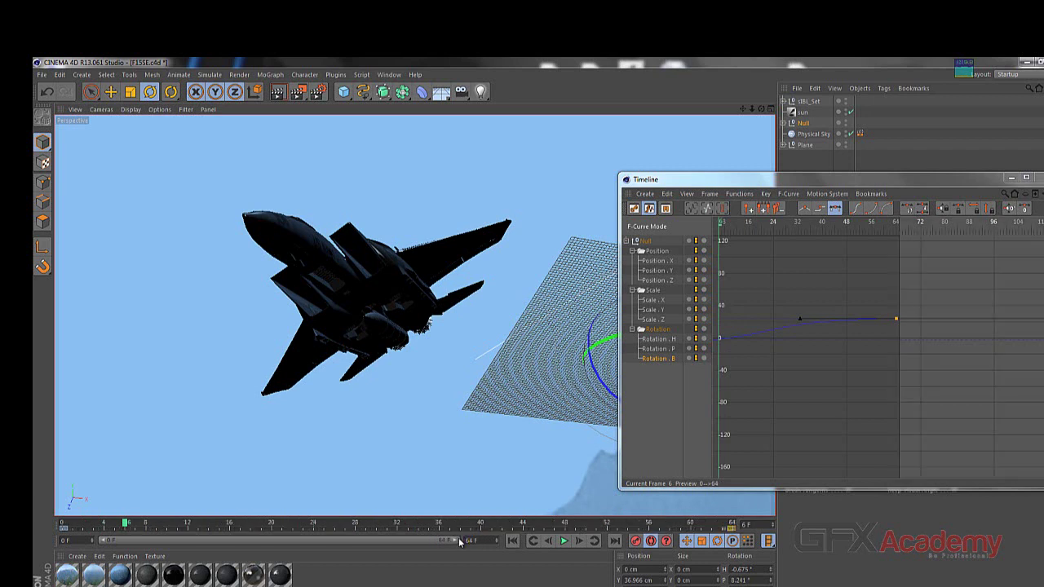
pyautogui.click(564, 541)
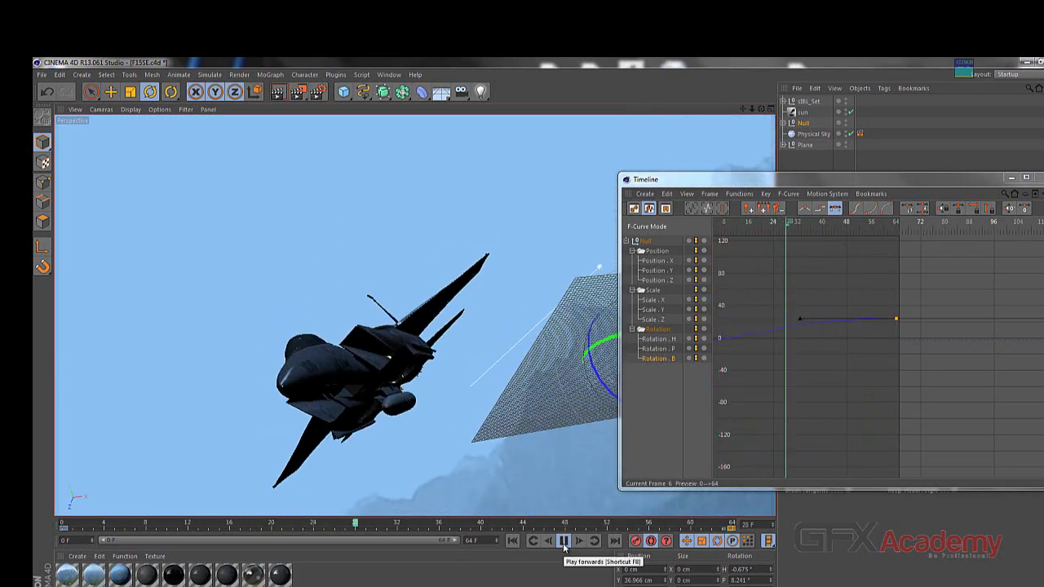
pyautogui.click(564, 541)
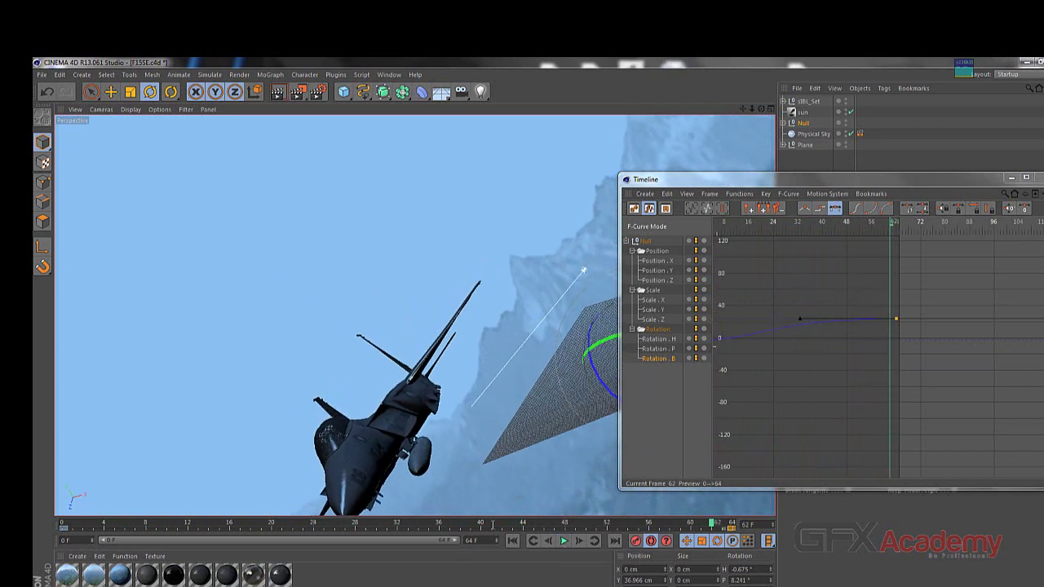
pyautogui.click(563, 542)
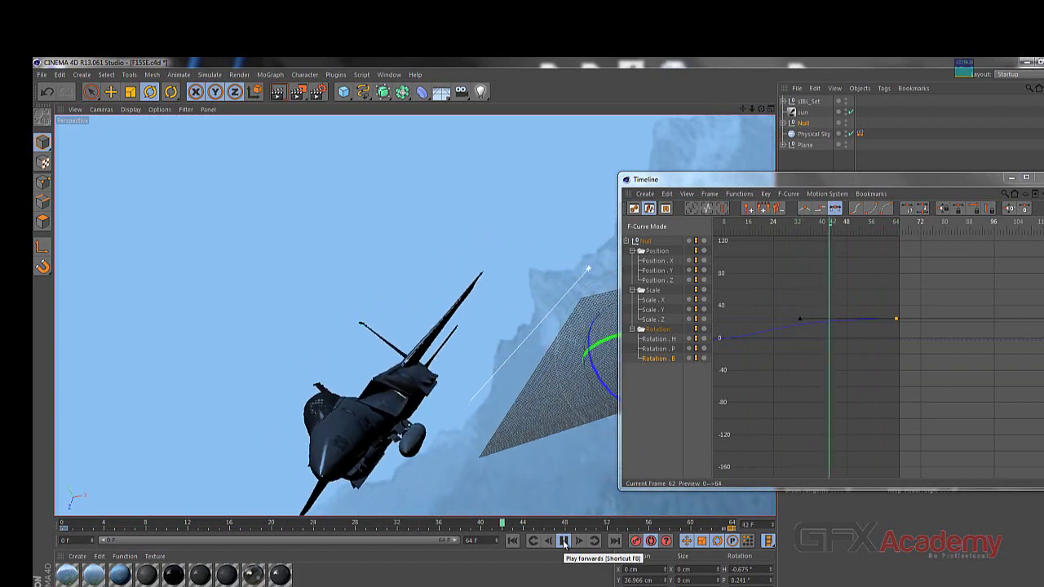
pyautogui.click(563, 542)
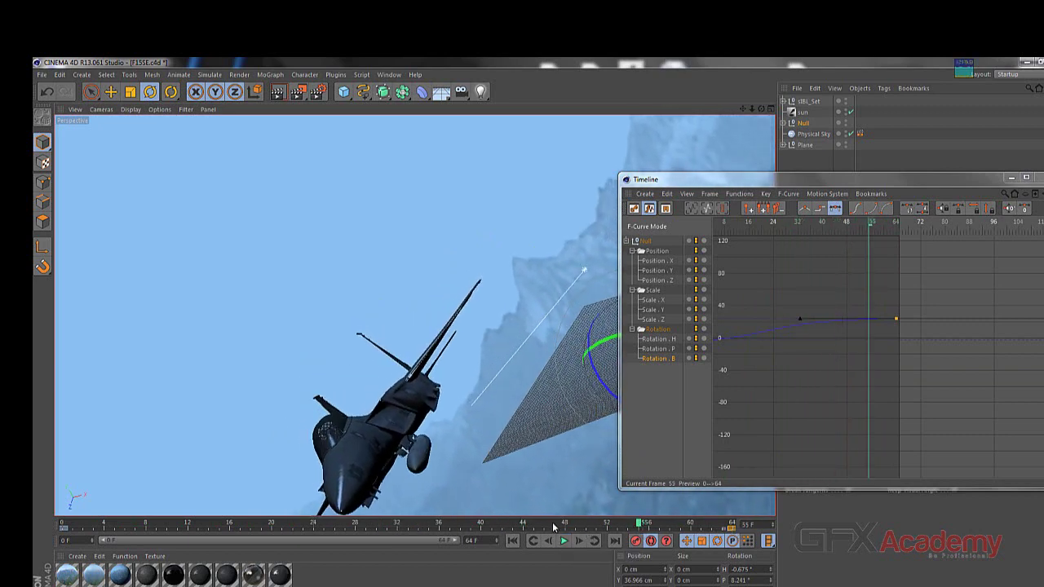
# Move the last bank key from frame 64 to frame 32.
pyautogui.moveTo(424, 523)
pyautogui.mouseDown()
pyautogui.moveTo(391, 527)
pyautogui.moveTo(407, 525)
pyautogui.mouseUp()
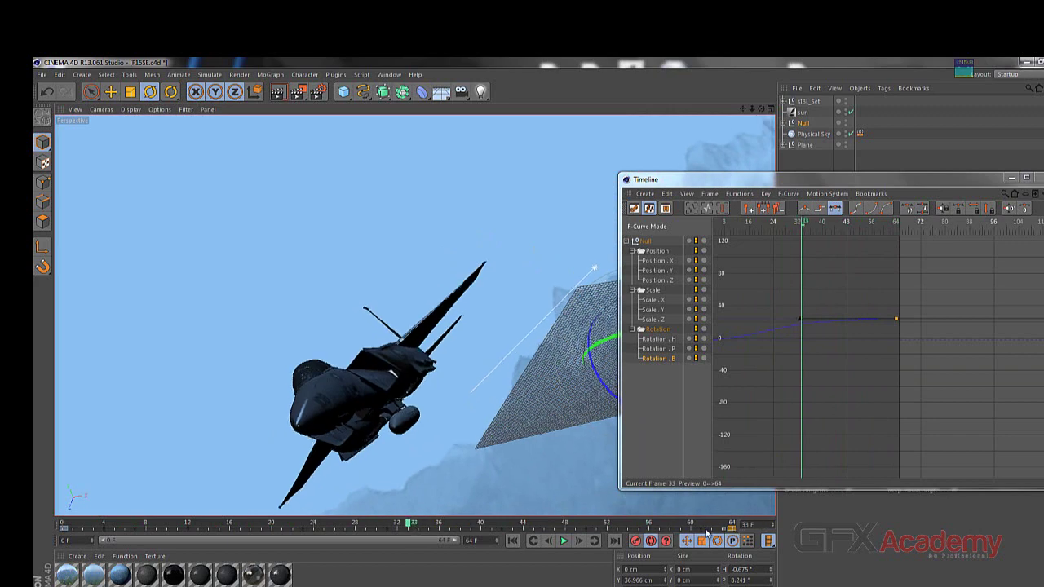
pyautogui.moveTo(732, 529); pyautogui.dragTo(421, 530)
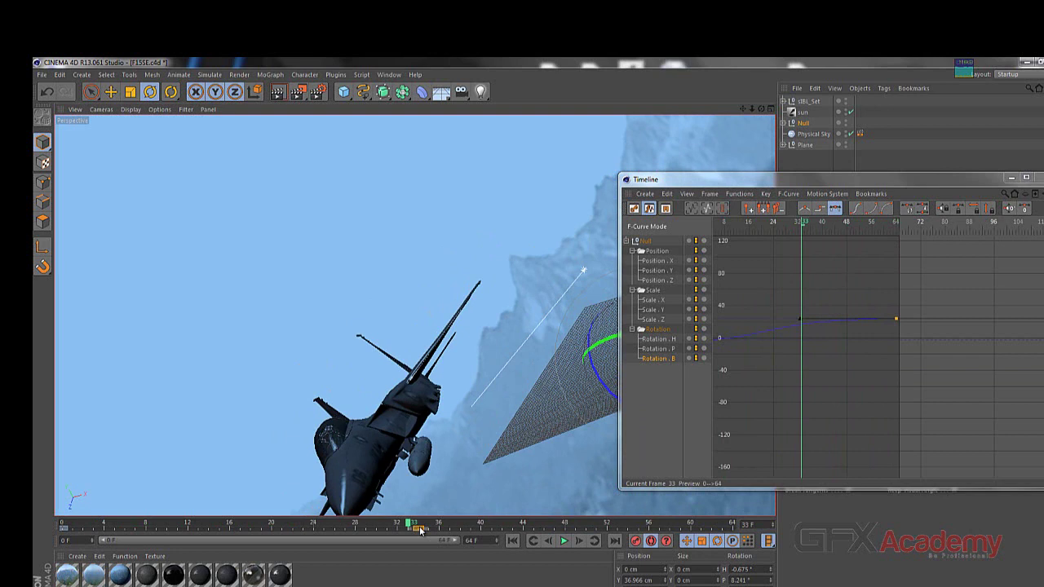
pyautogui.moveTo(420, 530)
pyautogui.mouseDown()
pyautogui.moveTo(399, 530)
pyautogui.moveTo(733, 527)
pyautogui.mouseUp()
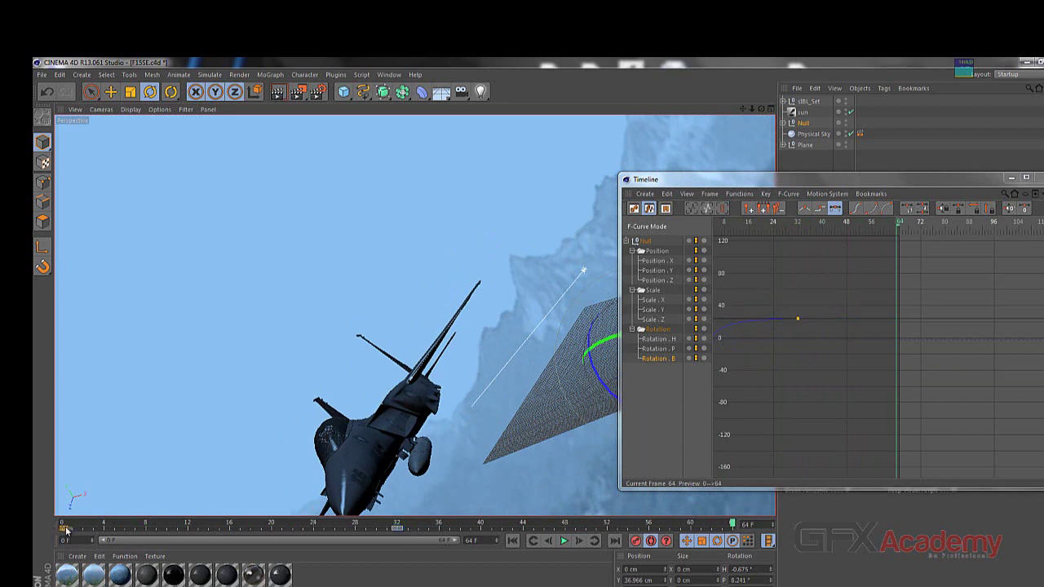
# Copy the frame 0 bank key and paste it at frame 64.
pyautogui.rightClick(66, 529)
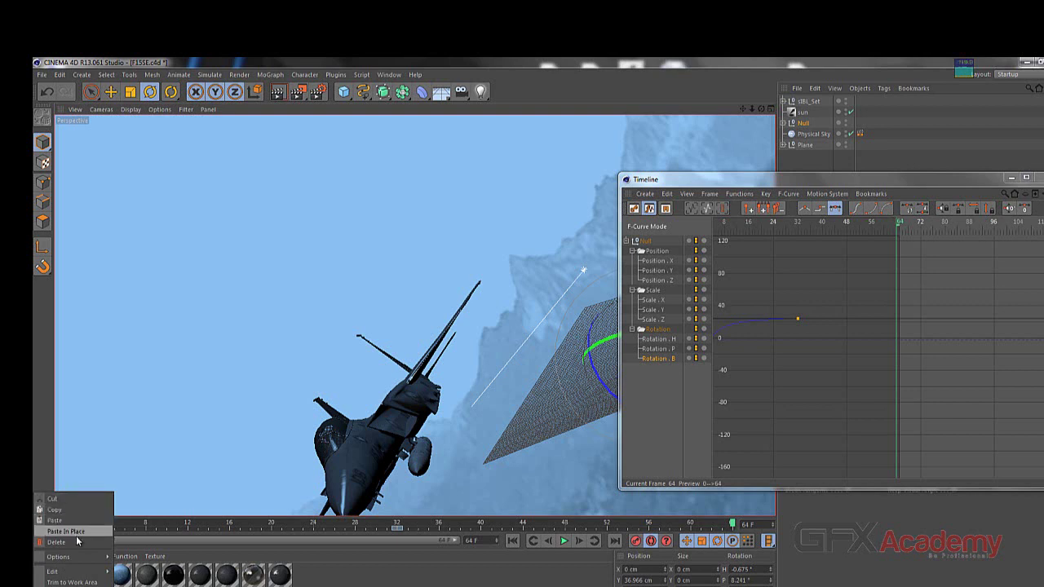
pyautogui.click(73, 508)
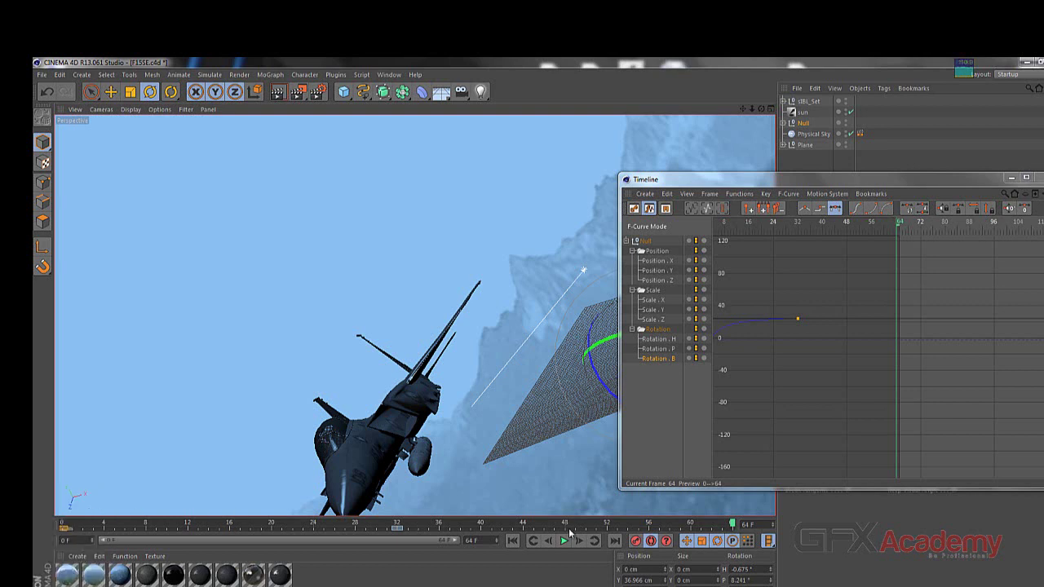
pyautogui.rightClick(729, 521)
pyautogui.click(730, 520)
# Frame the whole bank curve in the graph and play the animation to preview the bank.
pyautogui.moveTo(733, 525)
pyautogui.mouseDown()
pyautogui.moveTo(102, 526)
pyautogui.moveTo(368, 524)
pyautogui.mouseUp()
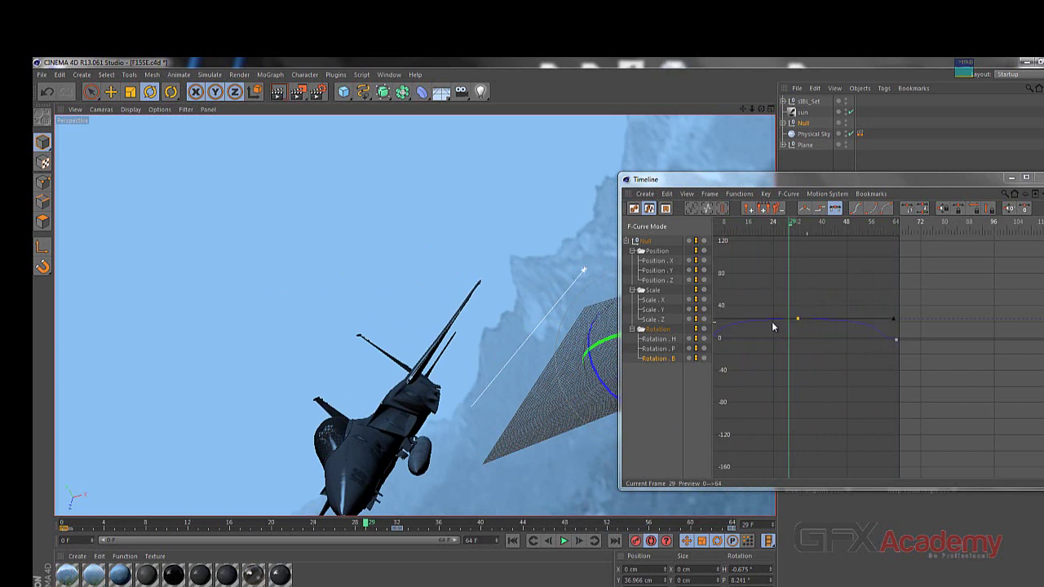
pyautogui.press('h')
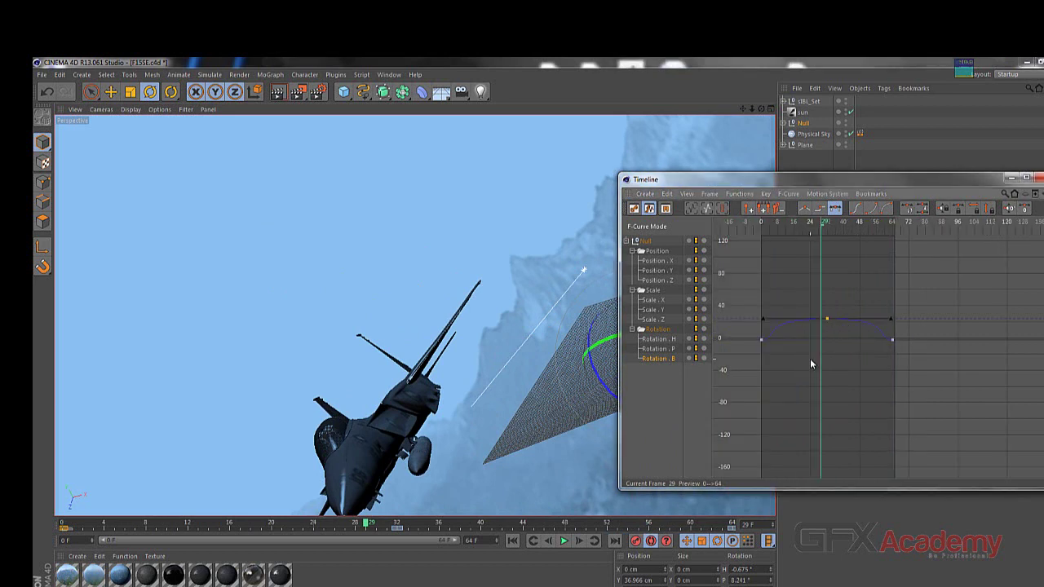
pyautogui.scroll(2, 810, 364)
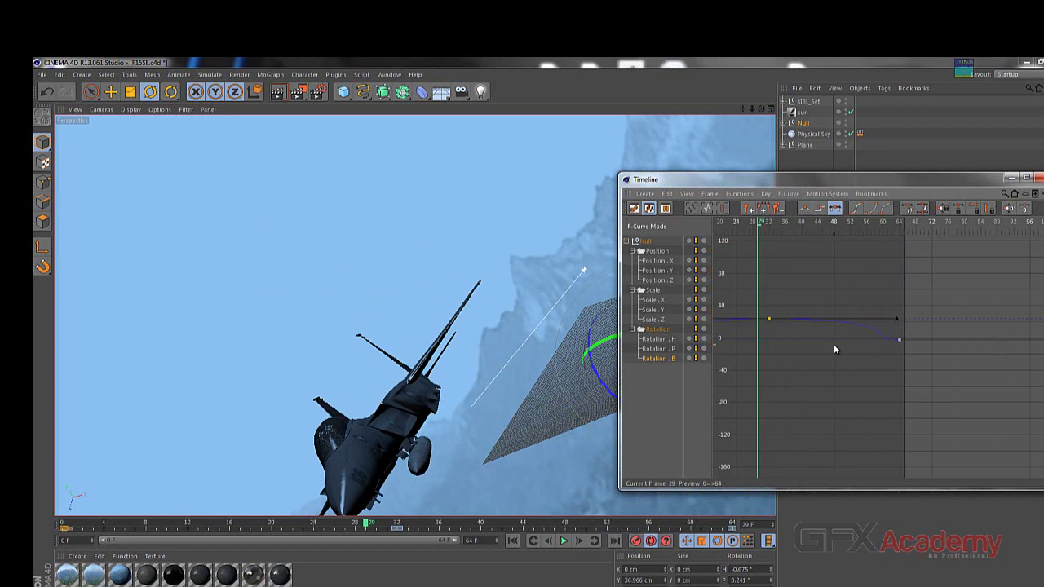
pyautogui.moveTo(801, 348); pyautogui.dragTo(759, 348, button='middle')
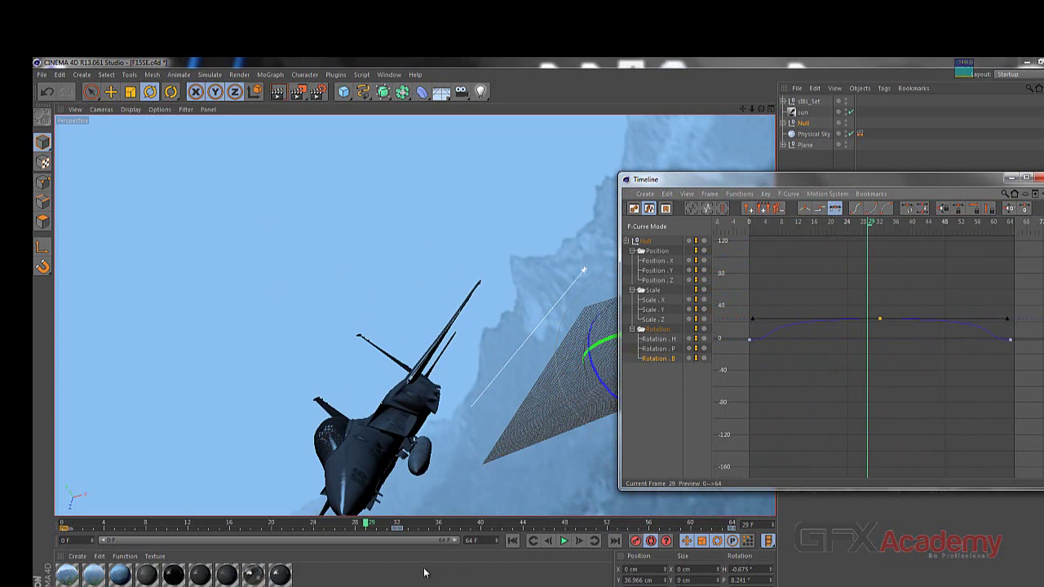
pyautogui.click(561, 541)
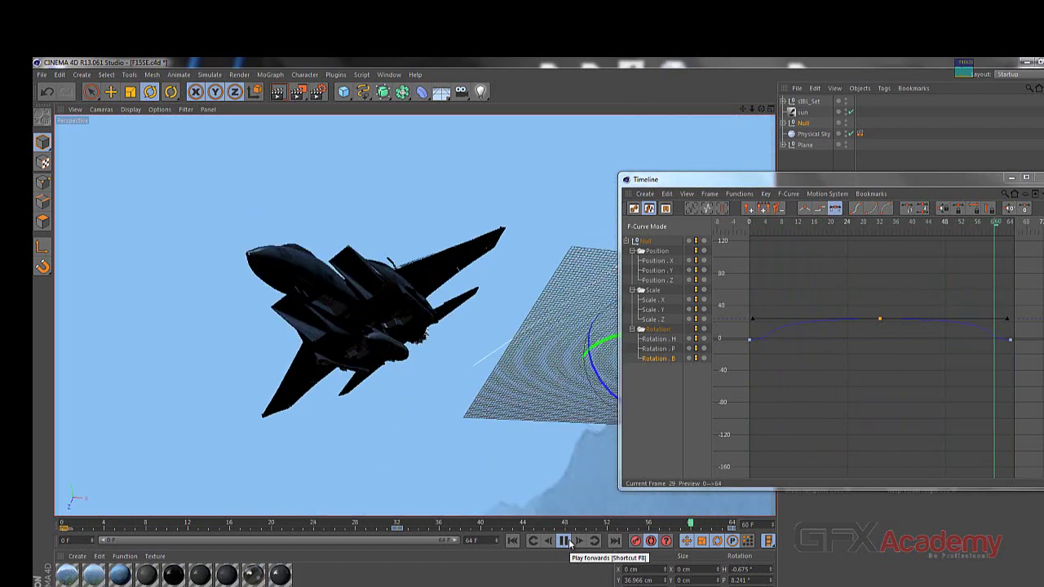
pyautogui.click(569, 542)
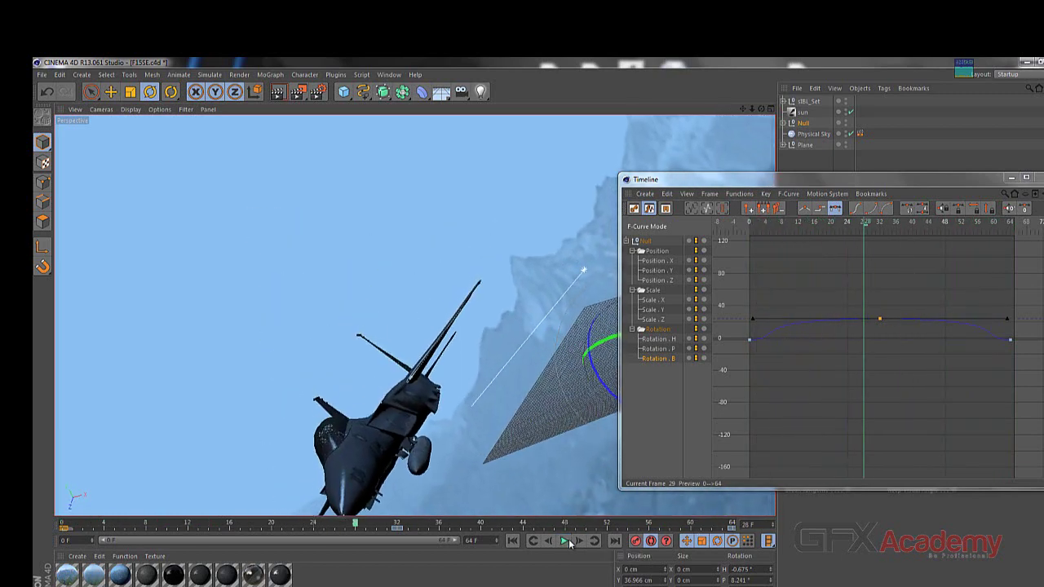
pyautogui.click(356, 526)
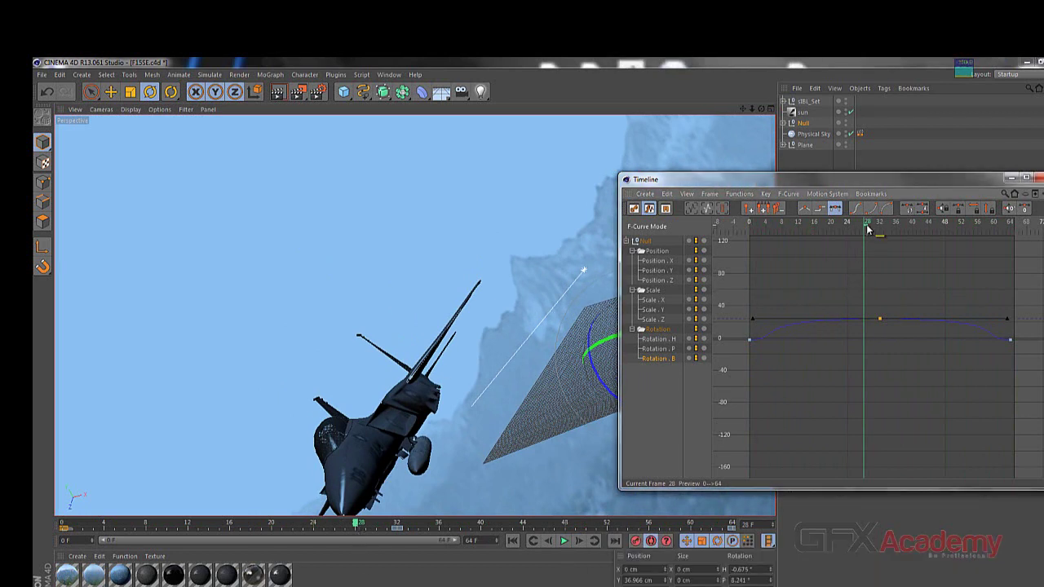
pyautogui.moveTo(862, 229); pyautogui.dragTo(750, 236)
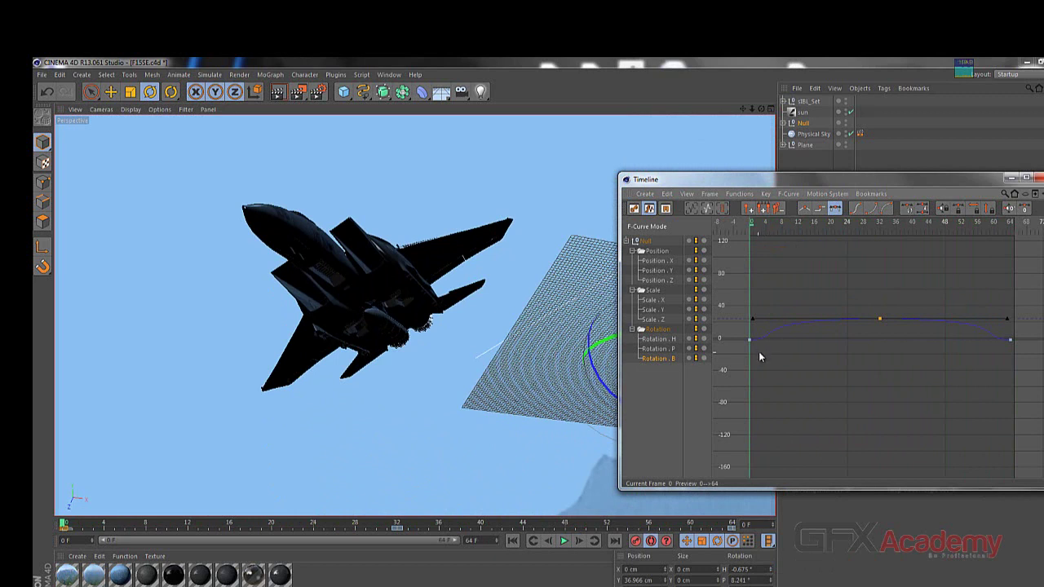
pyautogui.scroll(3, 760, 356)
pyautogui.scroll(2, 762, 352)
pyautogui.scroll(2, 766, 354)
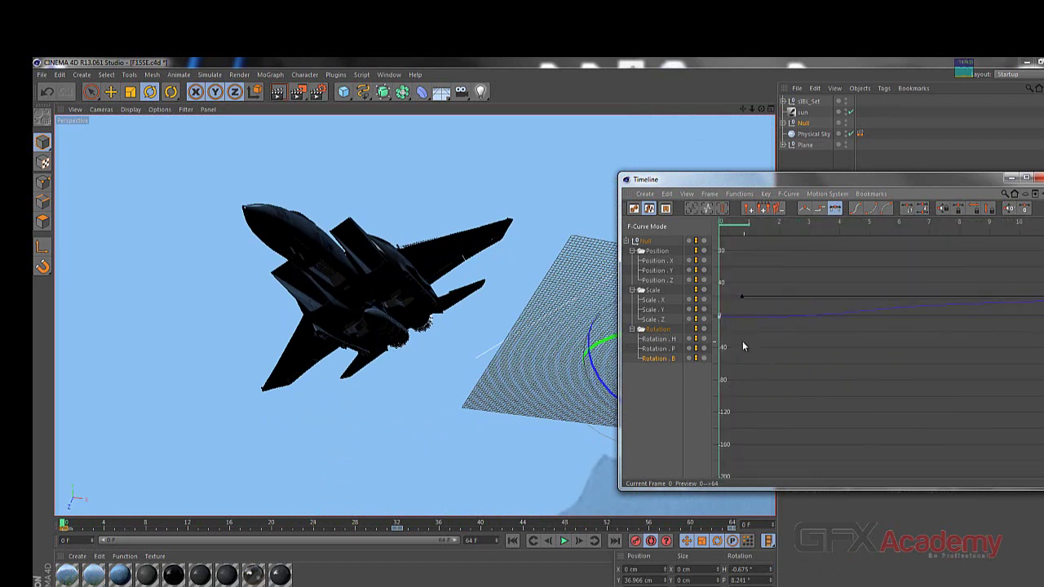
pyautogui.moveTo(739, 336); pyautogui.dragTo(773, 352, button='middle')
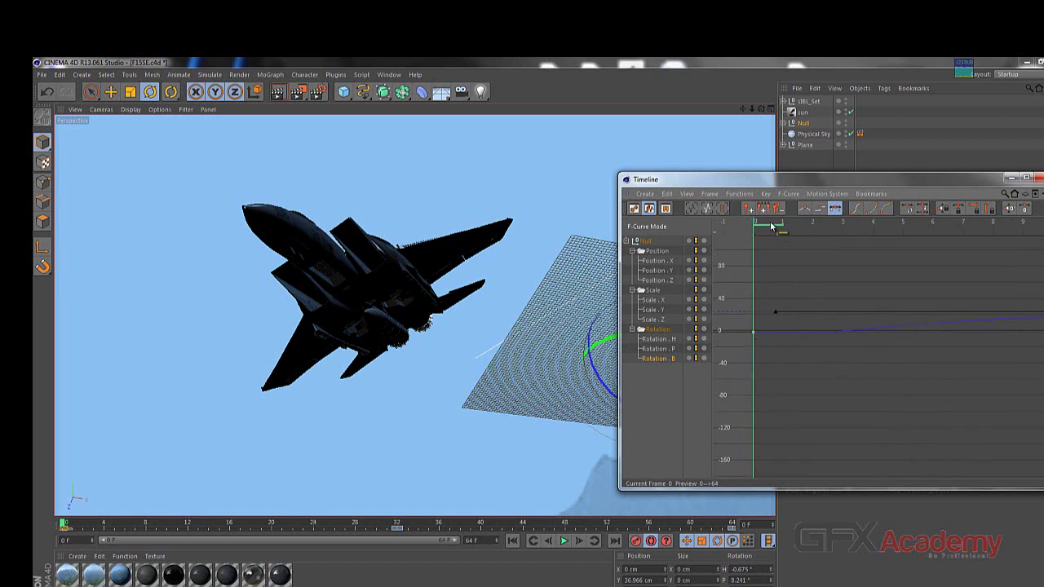
pyautogui.moveTo(771, 227)
pyautogui.mouseDown()
pyautogui.moveTo(803, 230)
pyautogui.moveTo(762, 232)
pyautogui.moveTo(848, 231)
pyautogui.mouseUp()
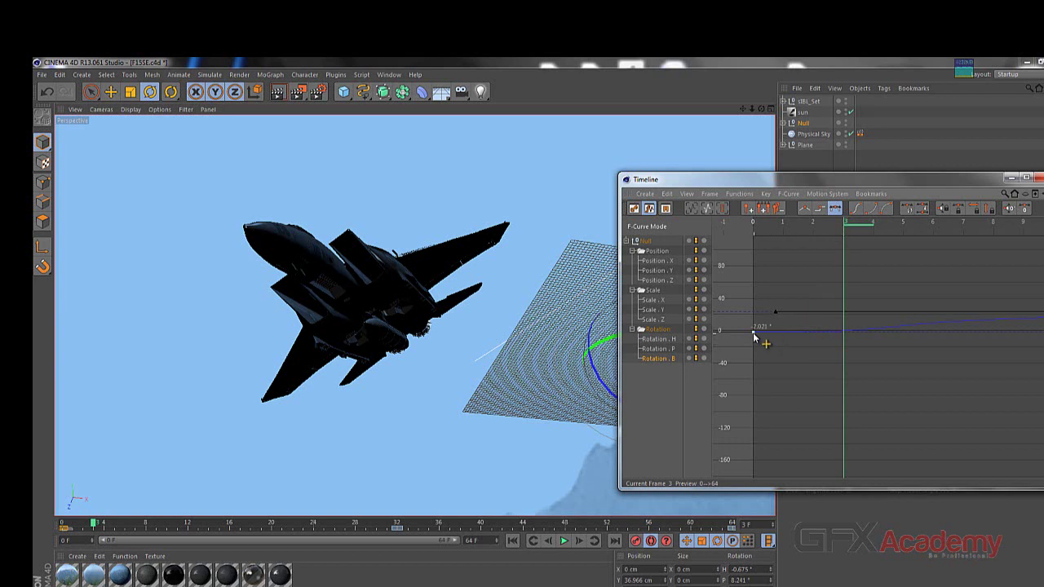
# Deselect, zoom out to frames 0–64, and marquee-select all three Rotation B keys.
pyautogui.click(800, 332)
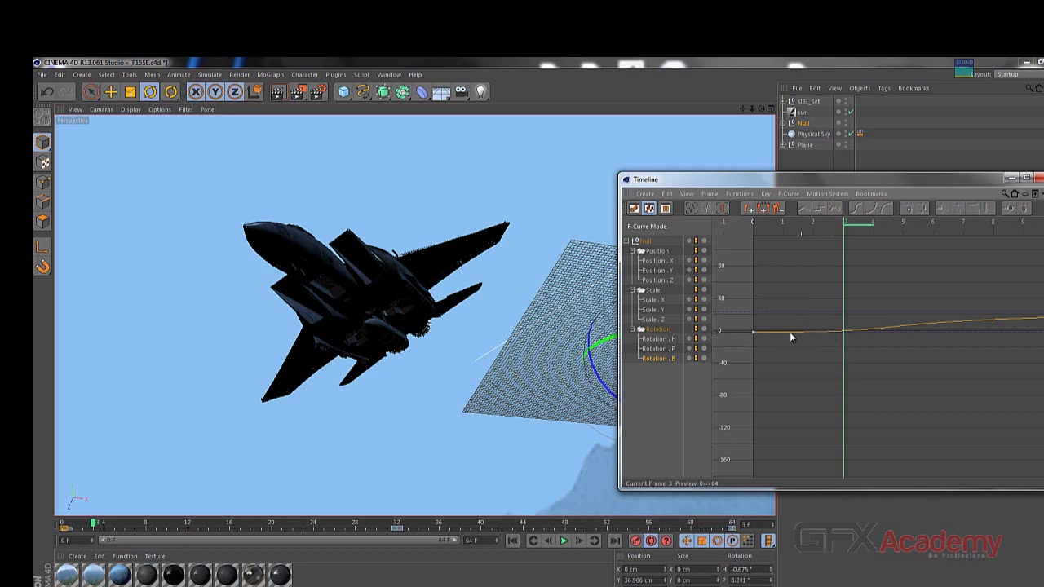
pyautogui.moveTo(843, 228)
pyautogui.mouseDown()
pyautogui.moveTo(754, 227)
pyautogui.moveTo(869, 228)
pyautogui.mouseUp()
pyautogui.scroll(-3, 867, 263)
pyautogui.scroll(-1, 972, 288)
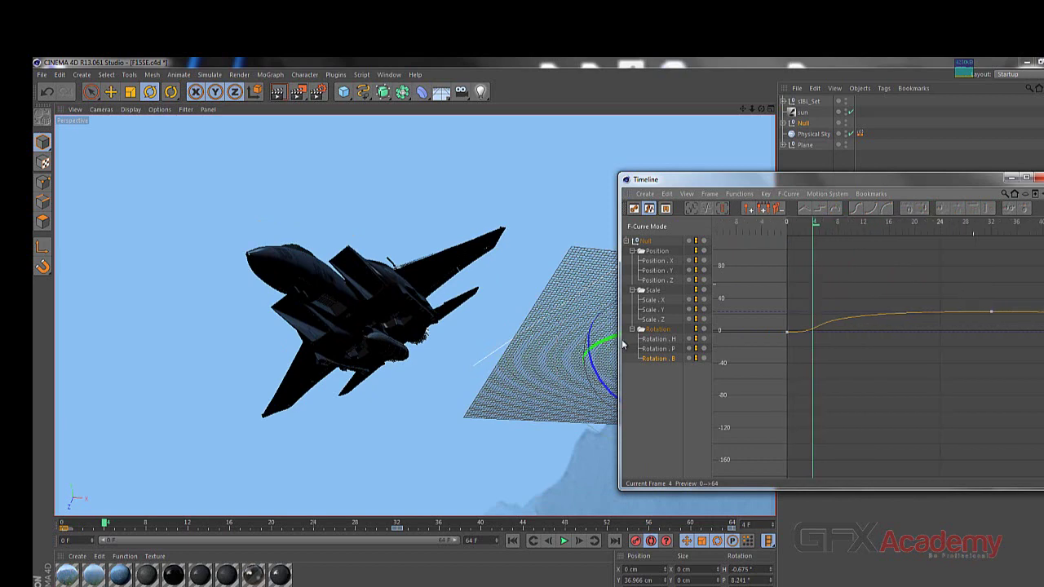
pyautogui.scroll(-2, 973, 293)
pyautogui.scroll(-1, 975, 301)
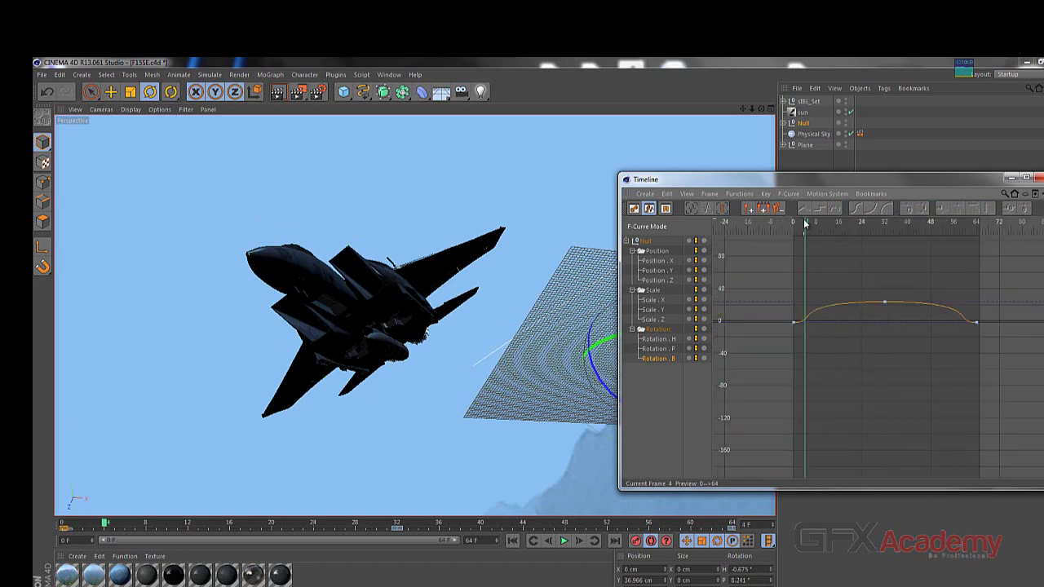
pyautogui.moveTo(804, 220)
pyautogui.mouseDown()
pyautogui.moveTo(842, 230)
pyautogui.moveTo(813, 234)
pyautogui.moveTo(950, 236)
pyautogui.mouseUp()
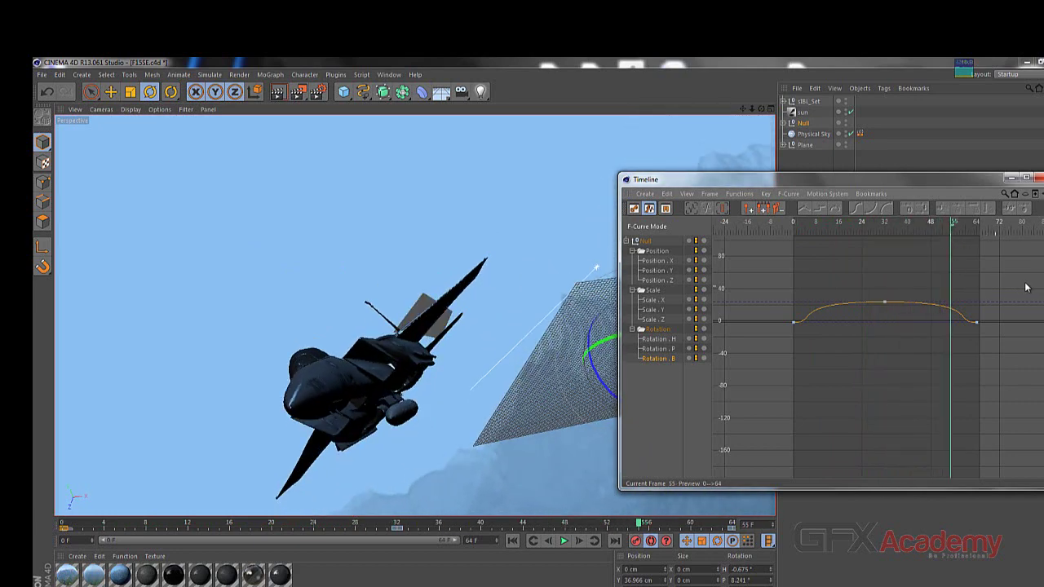
pyautogui.moveTo(993, 285)
pyautogui.mouseDown()
pyautogui.moveTo(839, 356)
pyautogui.moveTo(789, 366)
pyautogui.mouseUp()
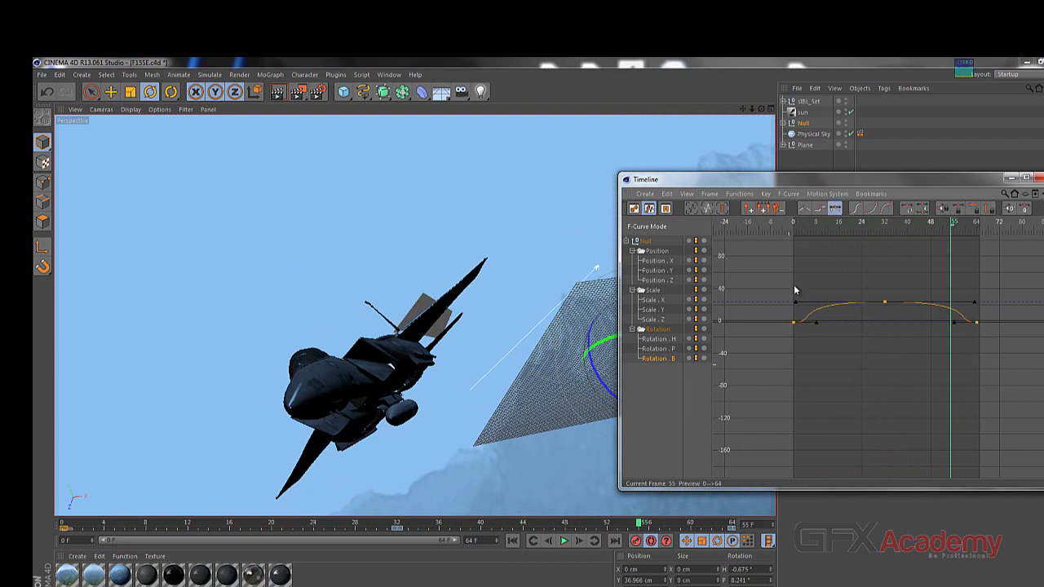
# Switch the bank keys to Linear interpolation and play the animation to preview it.
pyautogui.click(804, 209)
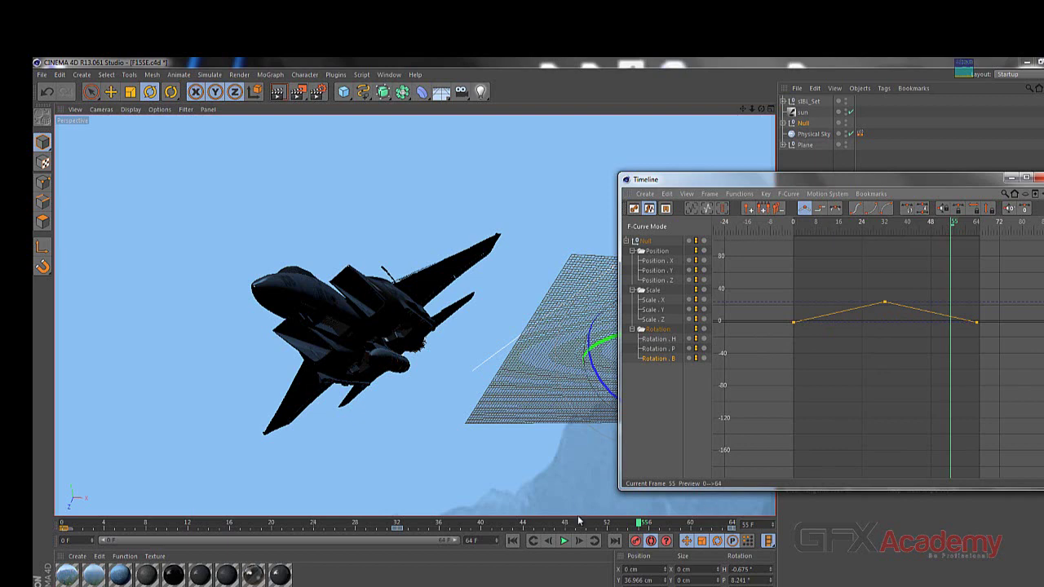
pyautogui.click(563, 541)
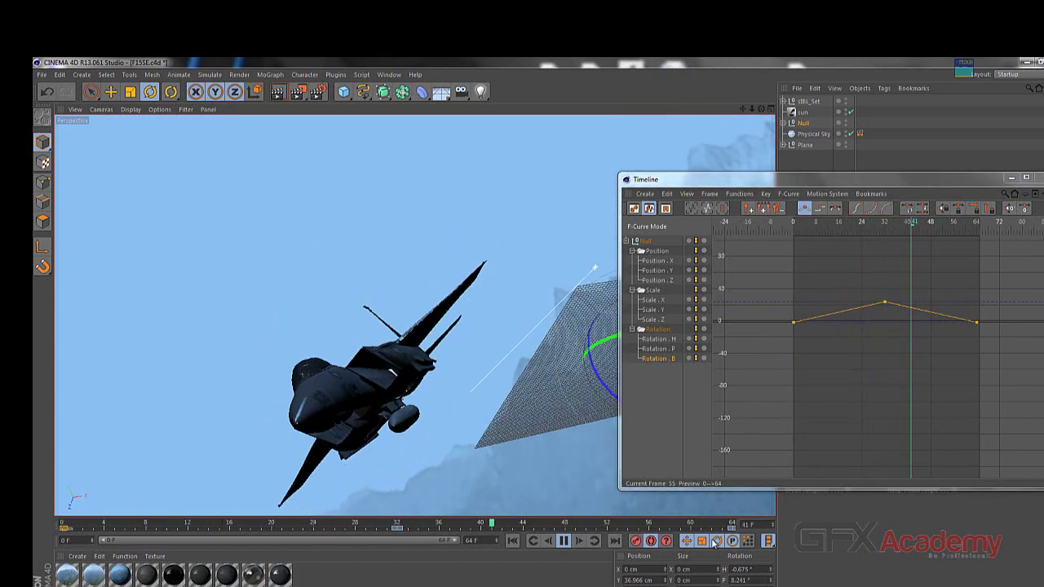
pyautogui.click(563, 541)
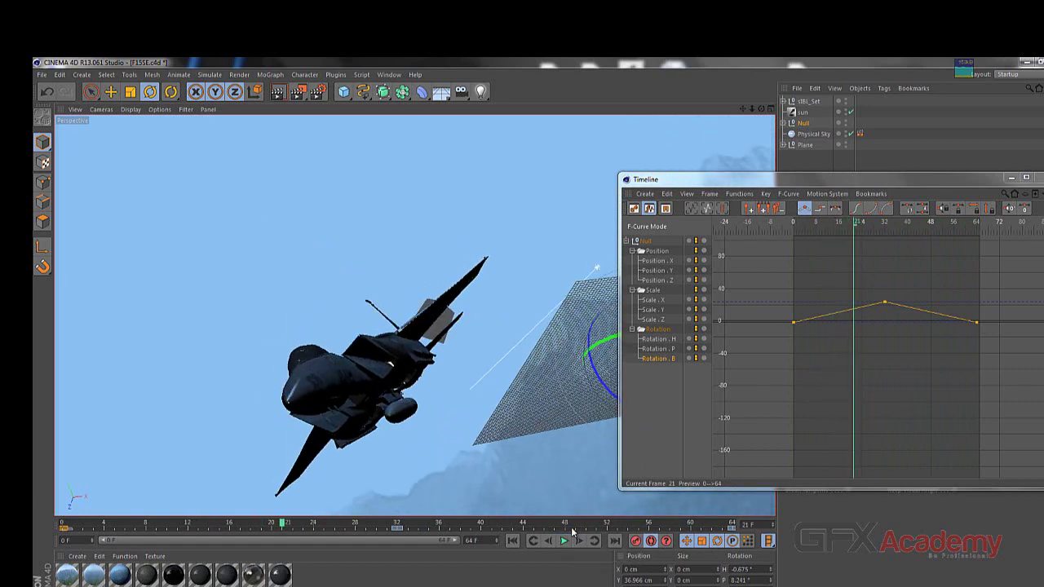
# Switch the bank keys back to Spline interpolation and preview the eased playback.
pyautogui.click(855, 210)
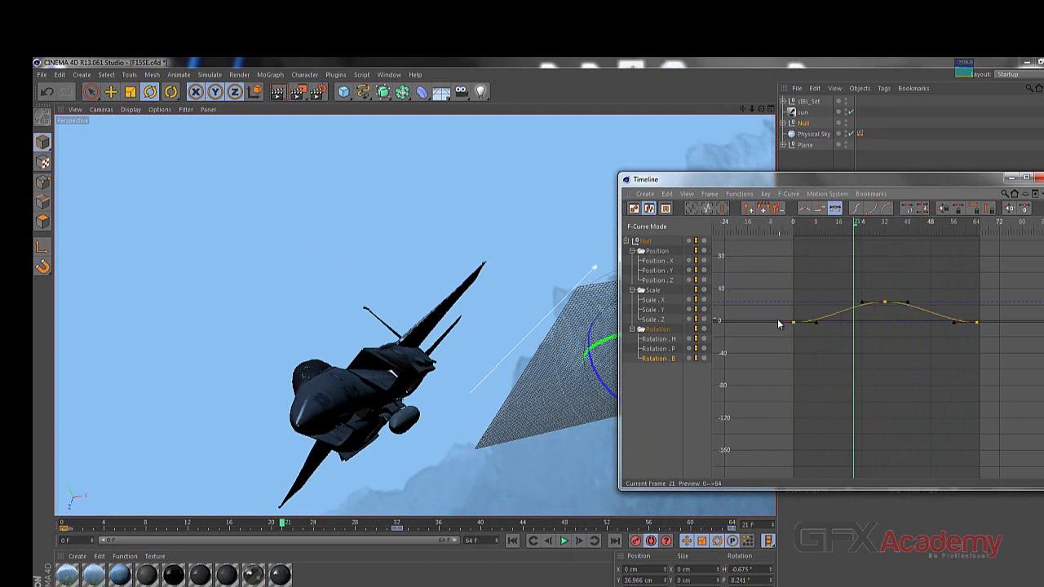
pyautogui.click(567, 540)
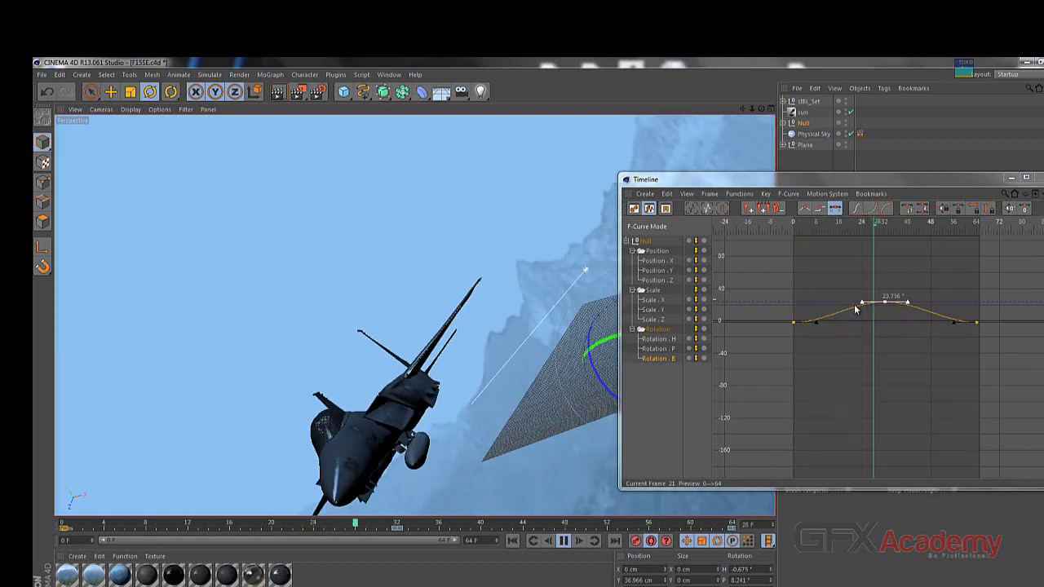
pyautogui.click(978, 323)
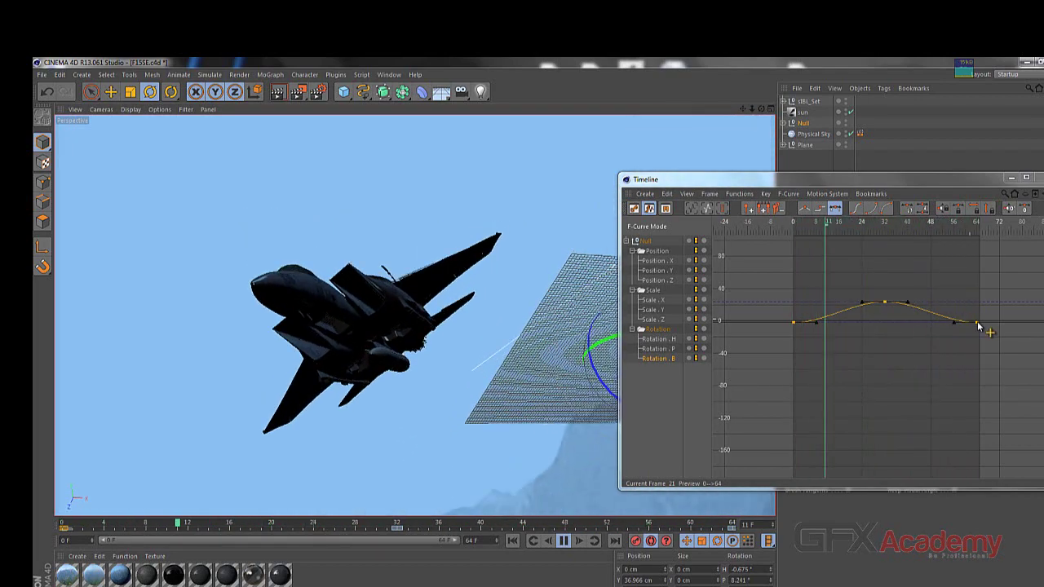
pyautogui.click(796, 324)
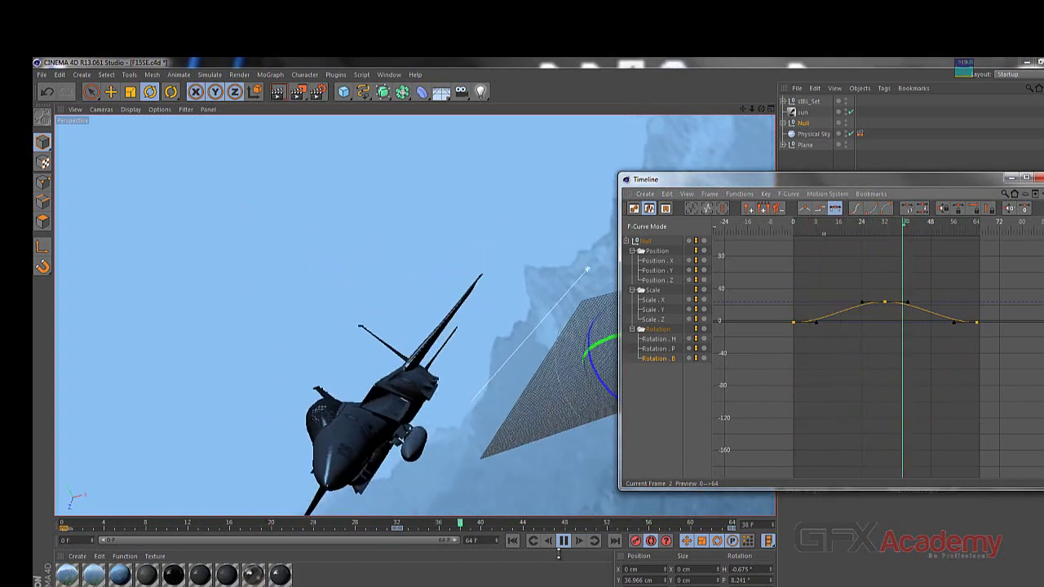
# Stop playback, rewind to frame 0, and close the floating Timeline window.
pyautogui.click(562, 540)
pyautogui.click(513, 542)
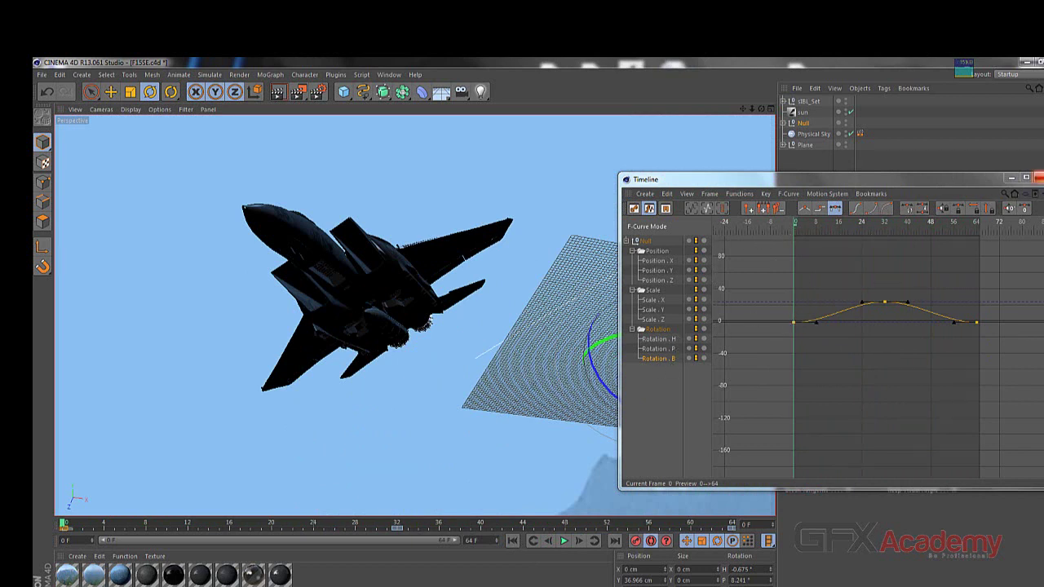
pyautogui.click(1037, 176)
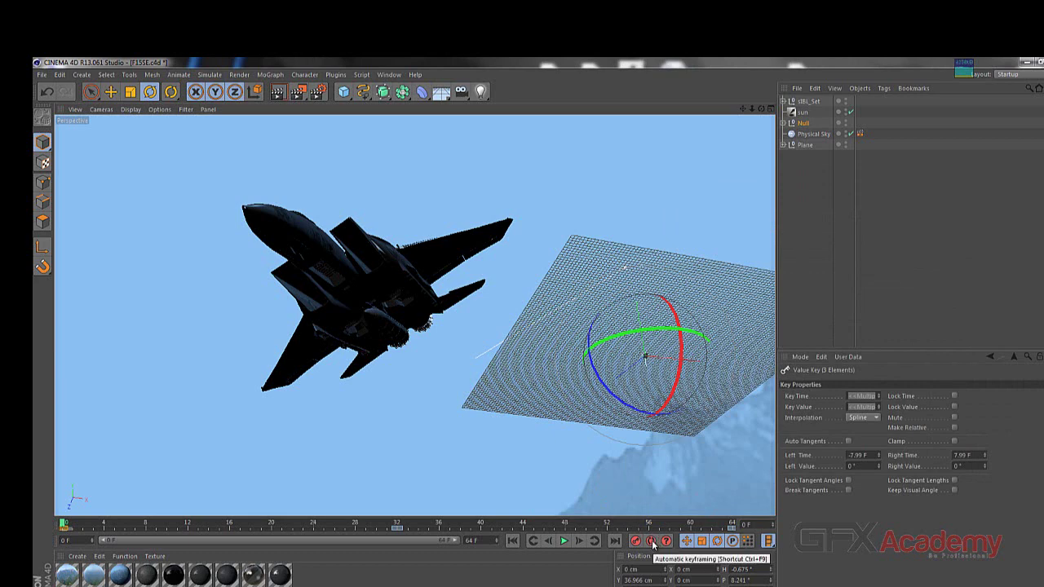
# Rotate the Null near frame 17 to bank the jet and set keys to Linear interpolation.
pyautogui.click(243, 523)
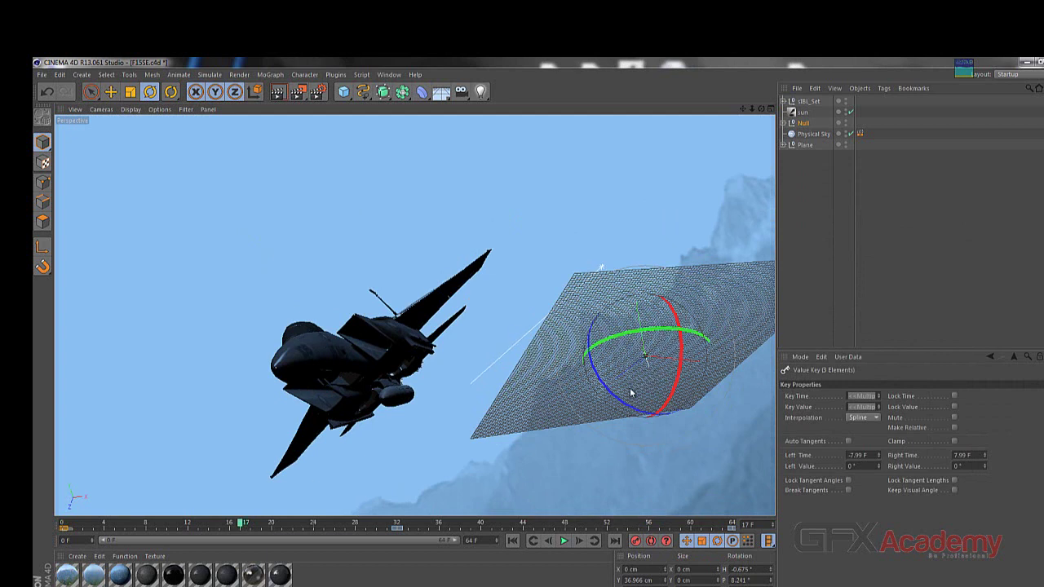
pyautogui.moveTo(625, 405); pyautogui.dragTo(624, 399)
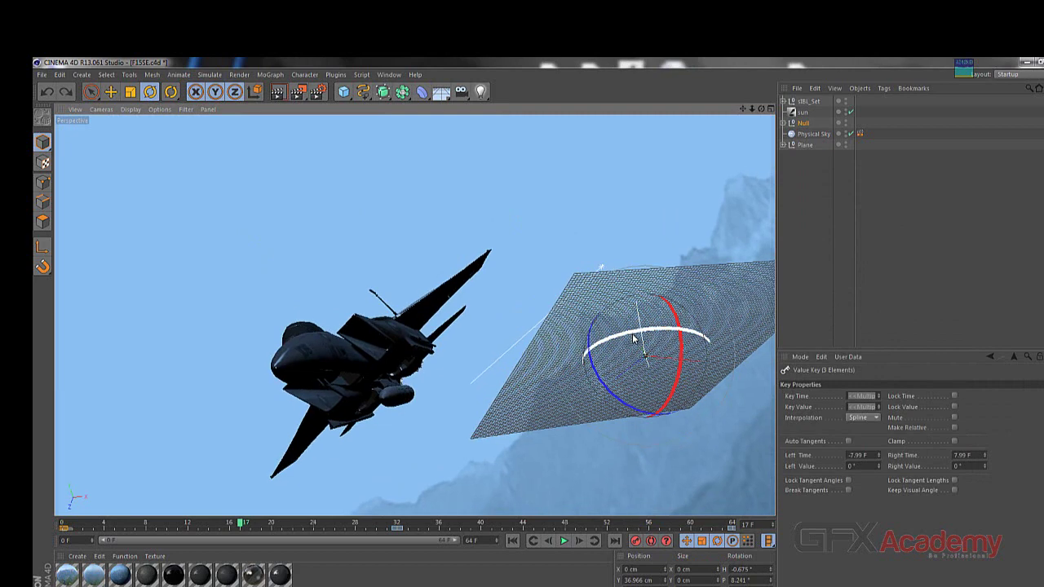
pyautogui.moveTo(628, 337); pyautogui.dragTo(618, 341)
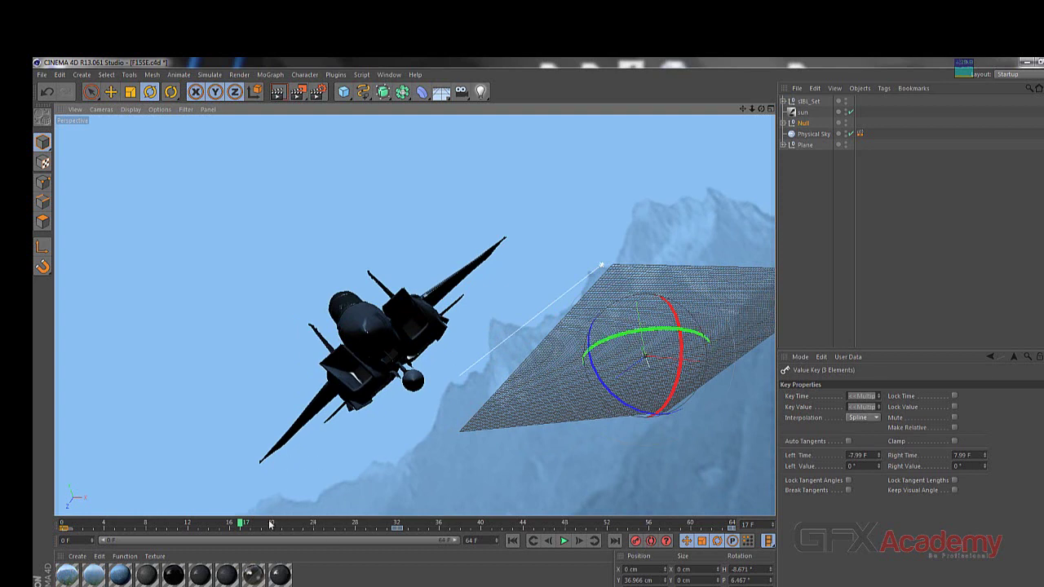
pyautogui.moveTo(242, 525); pyautogui.dragTo(242, 524)
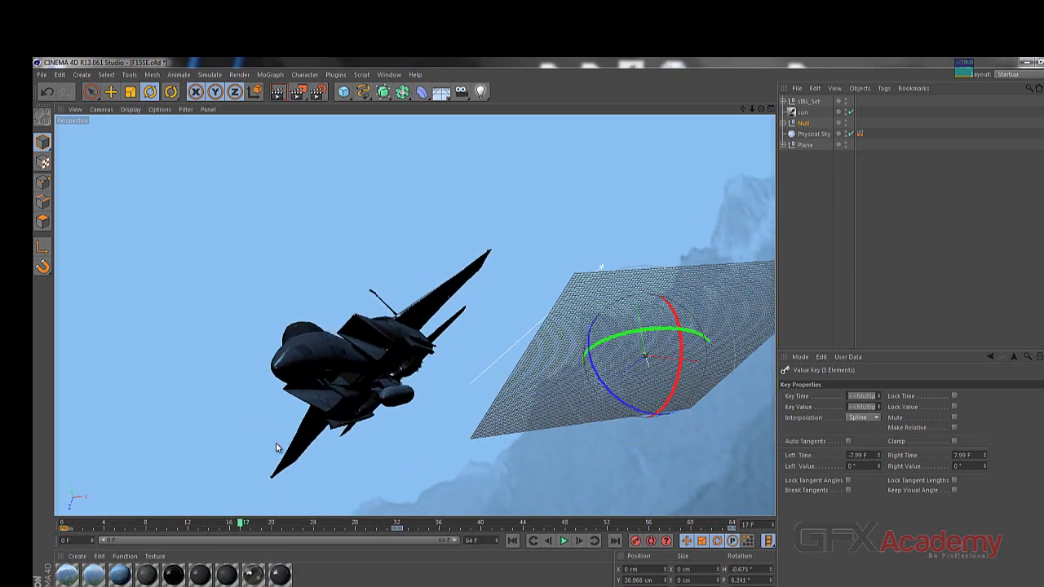
pyautogui.hotkey('alt', 'l')
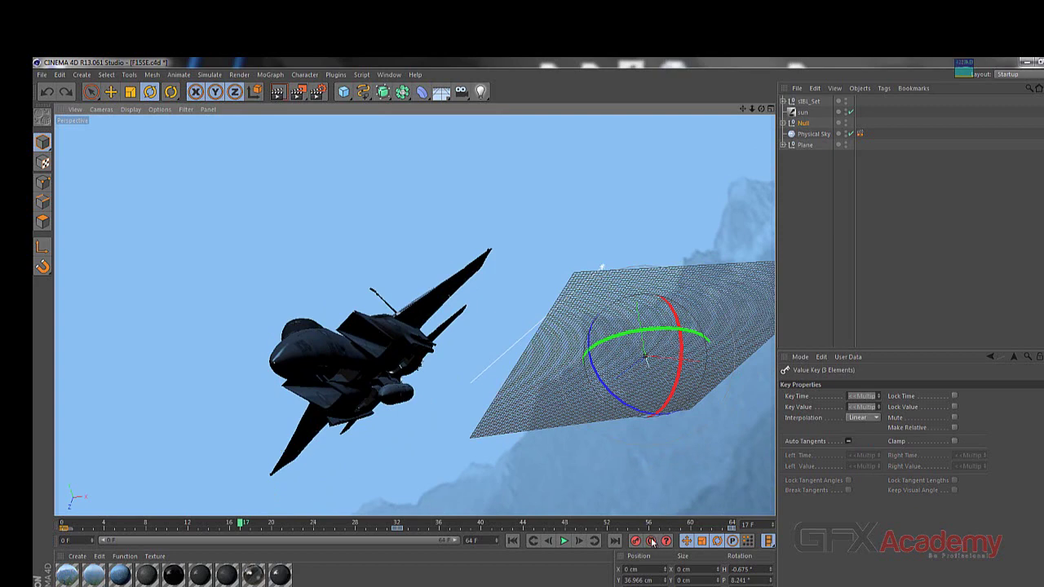
pyautogui.press('F8')
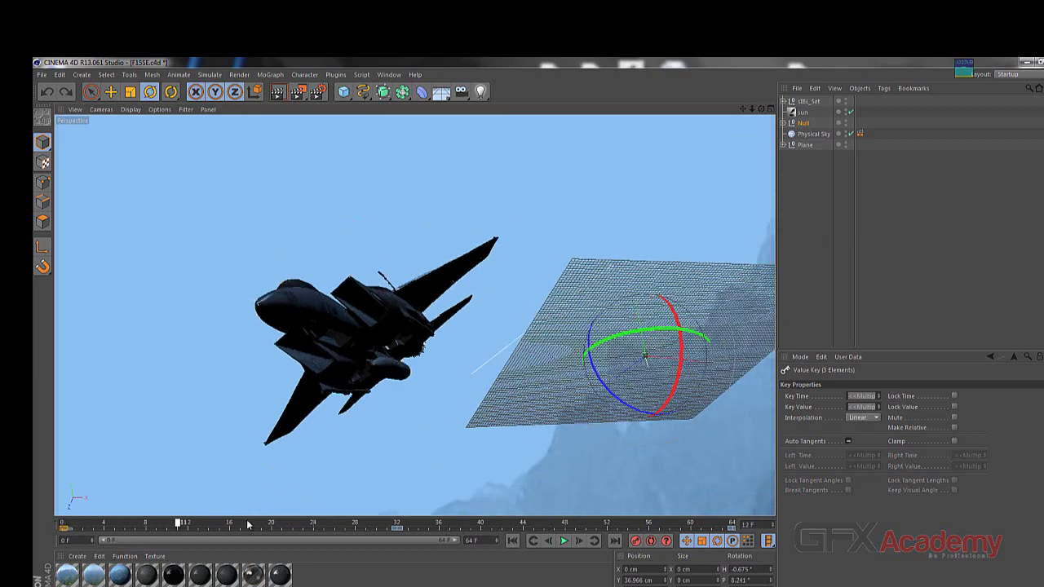
# Re-bank the Null at frame 16 and record a rotation keyframe there.
pyautogui.moveTo(254, 525); pyautogui.dragTo(231, 523)
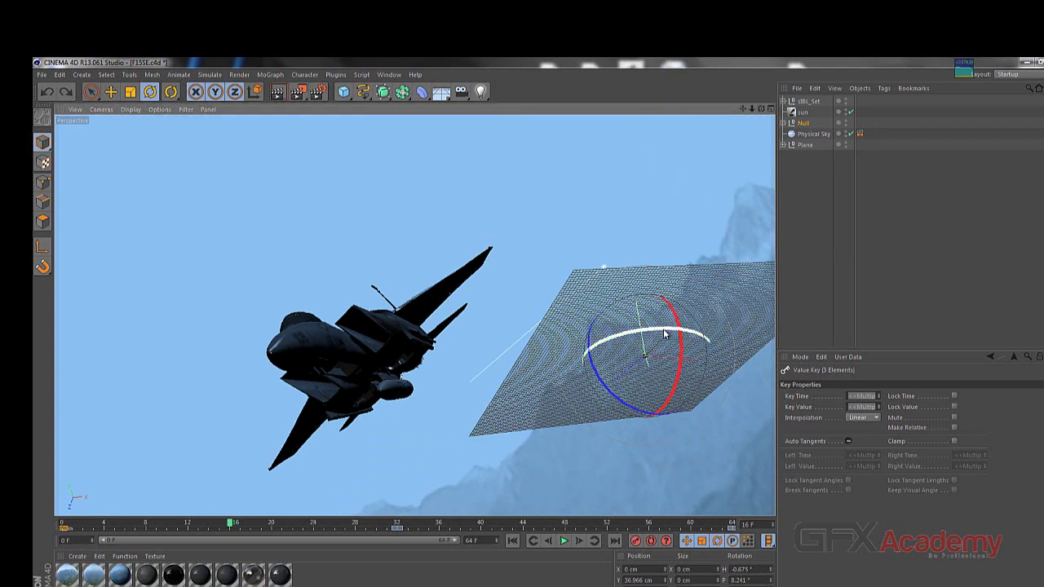
pyautogui.moveTo(665, 335); pyautogui.dragTo(678, 332)
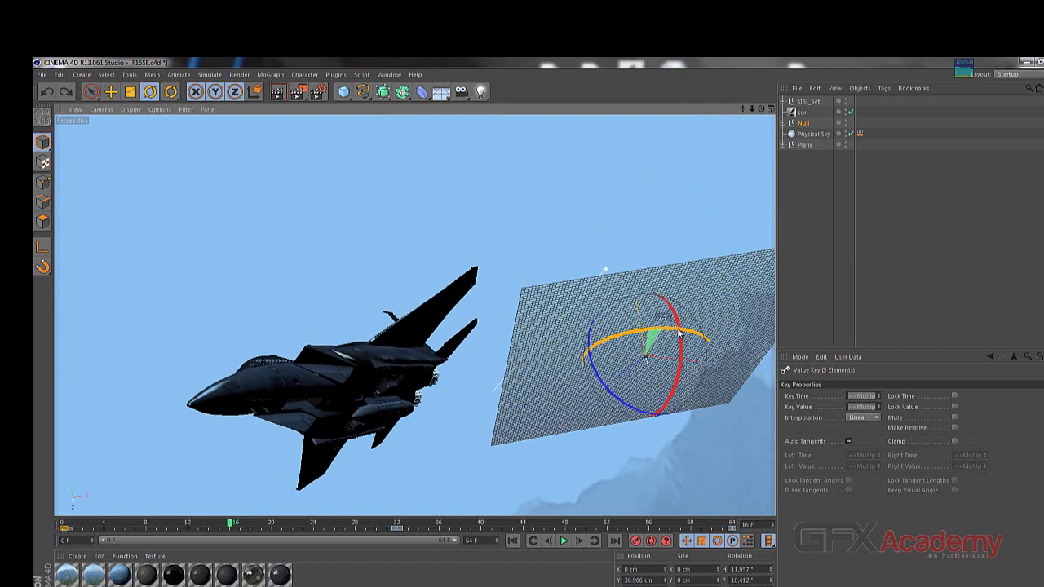
pyautogui.click(635, 541)
pyautogui.moveTo(233, 524)
pyautogui.mouseDown()
pyautogui.moveTo(154, 526)
pyautogui.moveTo(404, 526)
pyautogui.moveTo(123, 526)
pyautogui.moveTo(267, 527)
pyautogui.moveTo(232, 528)
pyautogui.mouseUp()
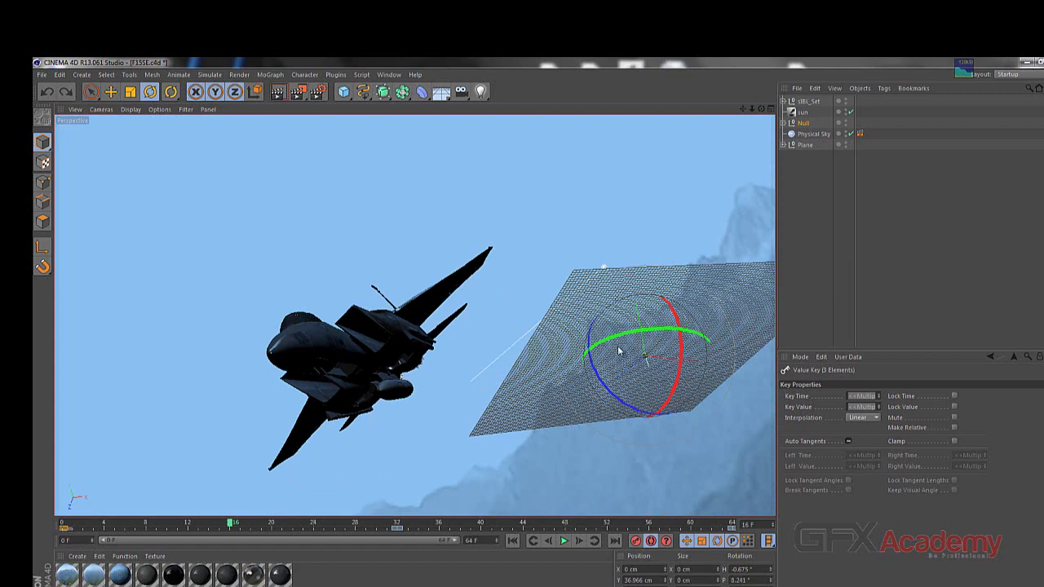
# Adjust the Null's attitude around frame 49 and play back the animation.
pyautogui.moveTo(621, 341); pyautogui.dragTo(616, 328)
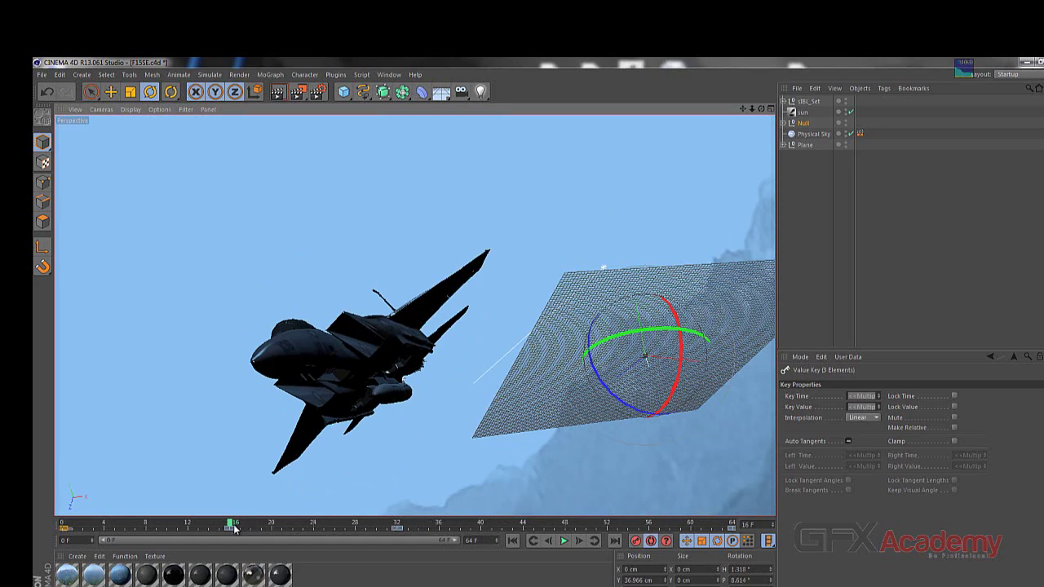
pyautogui.moveTo(289, 524); pyautogui.dragTo(577, 525)
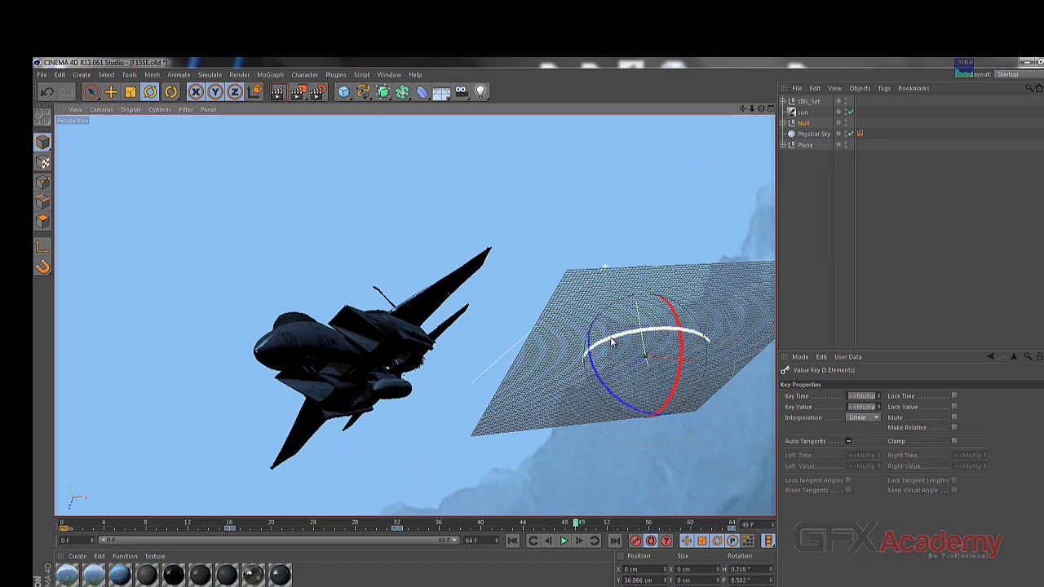
pyautogui.moveTo(612, 341); pyautogui.dragTo(595, 346)
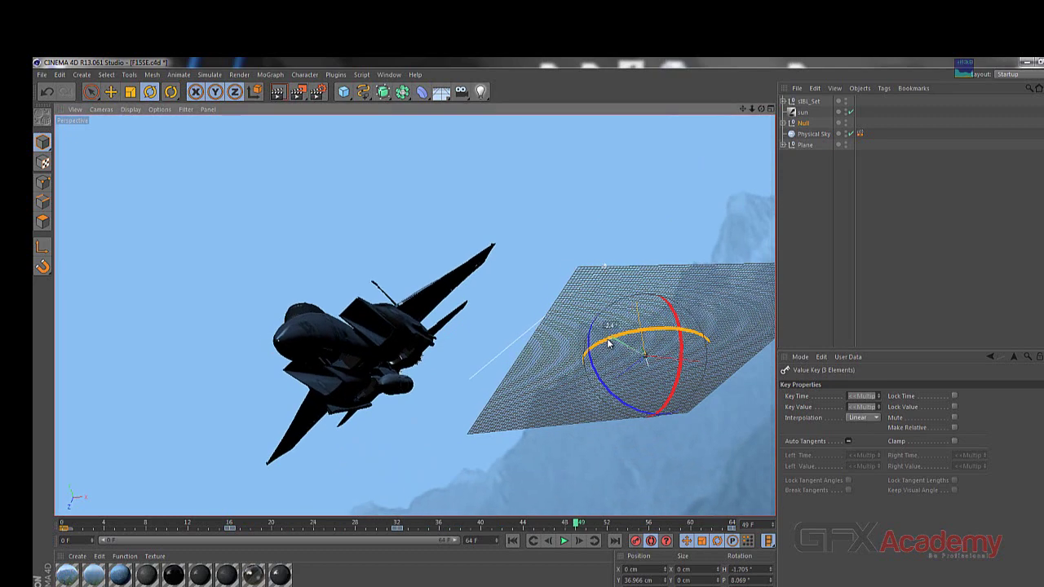
pyautogui.click(565, 542)
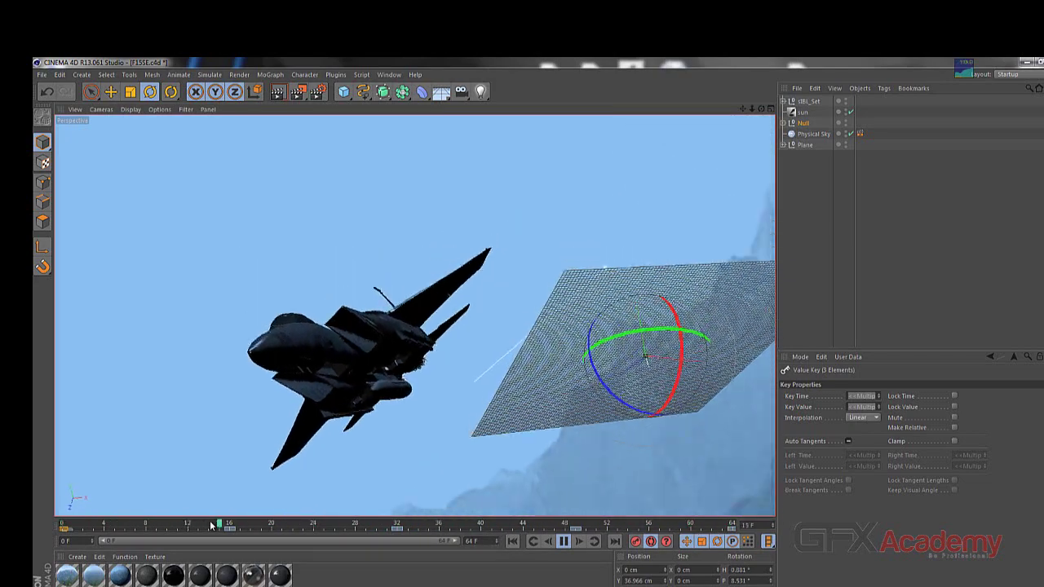
pyautogui.click(563, 542)
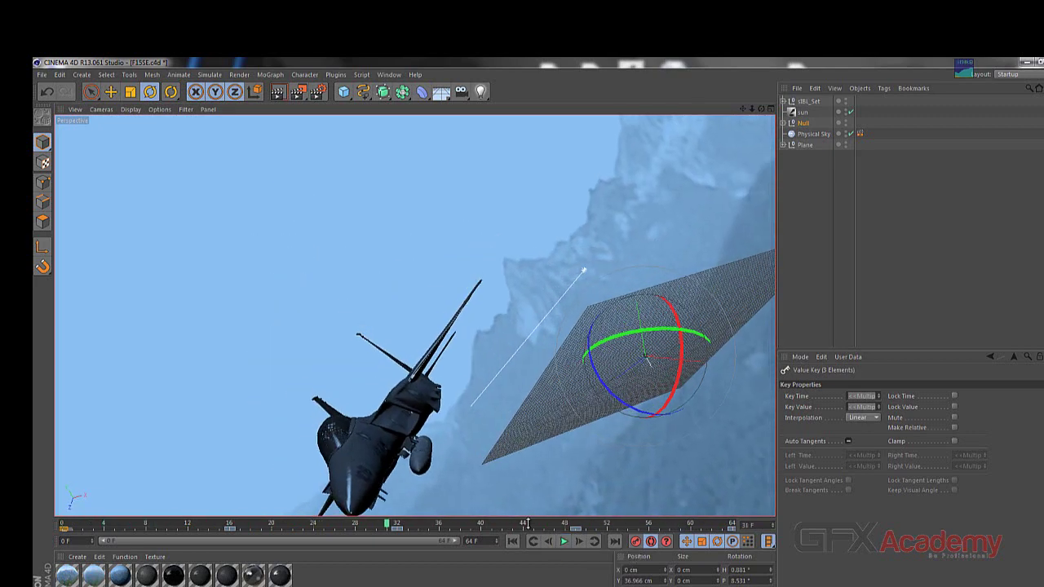
# Open the Null's F-curves in the Timeline and show only the Rotation . P curve.
pyautogui.rightClick(427, 421)
pyautogui.moveTo(465, 498)
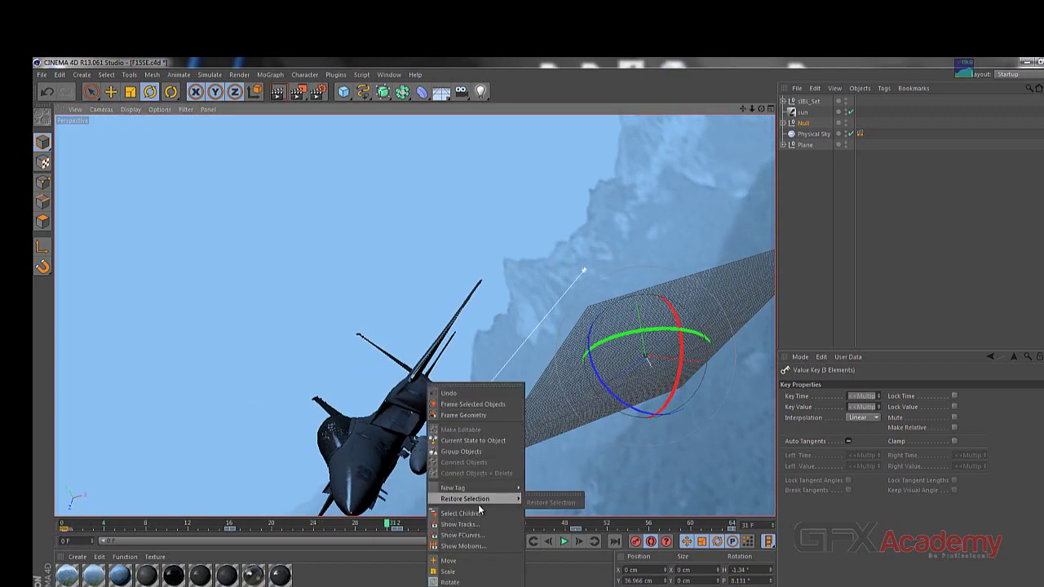
pyautogui.click(505, 536)
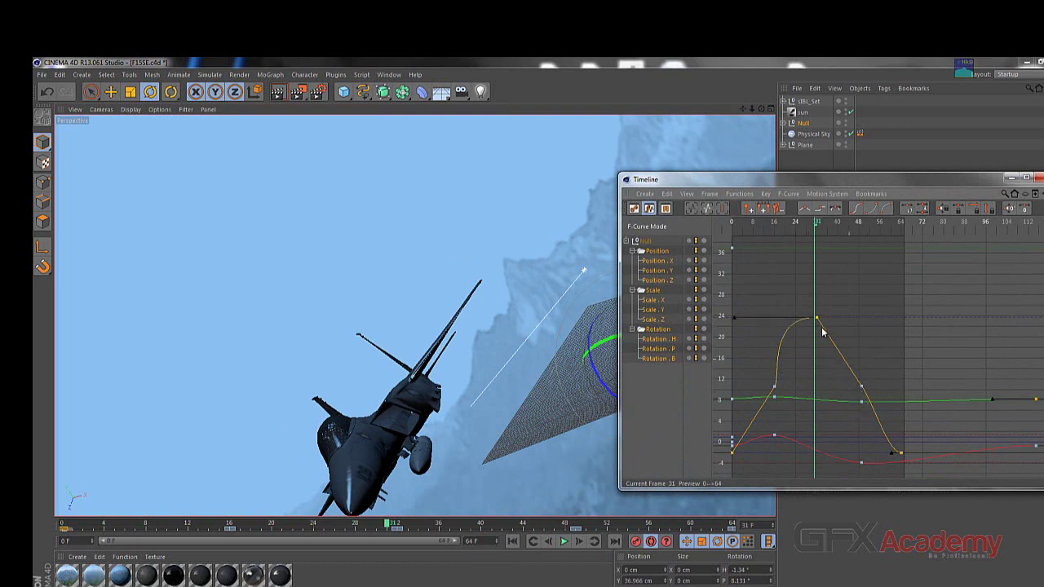
pyautogui.click(662, 347)
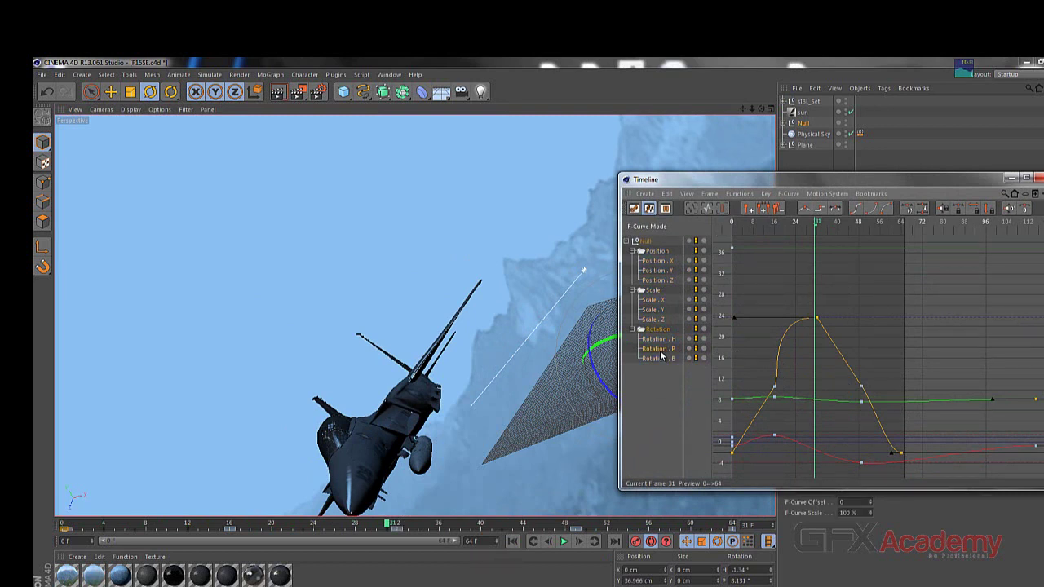
pyautogui.click(789, 200)
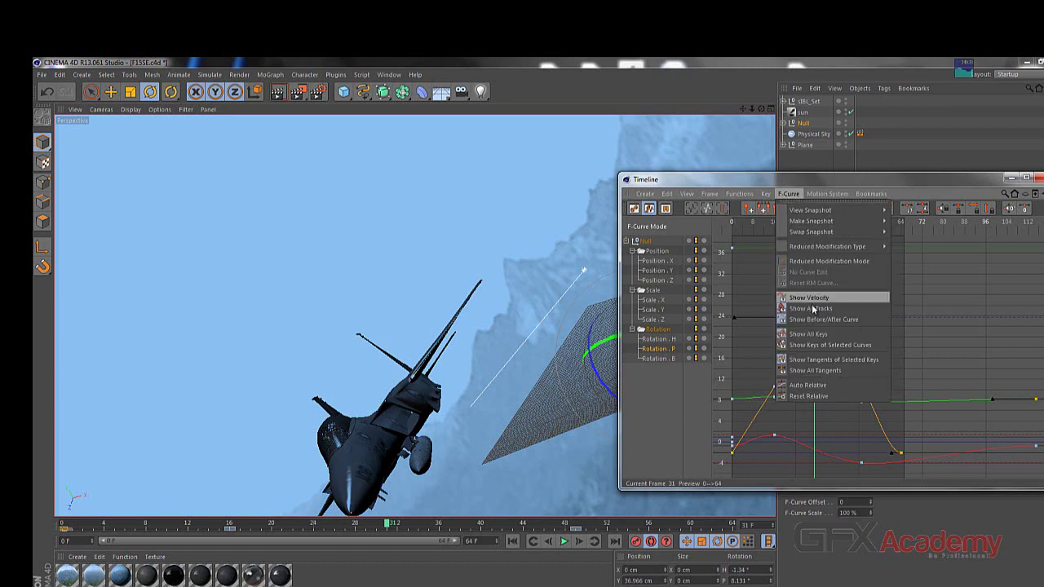
pyautogui.click(812, 303)
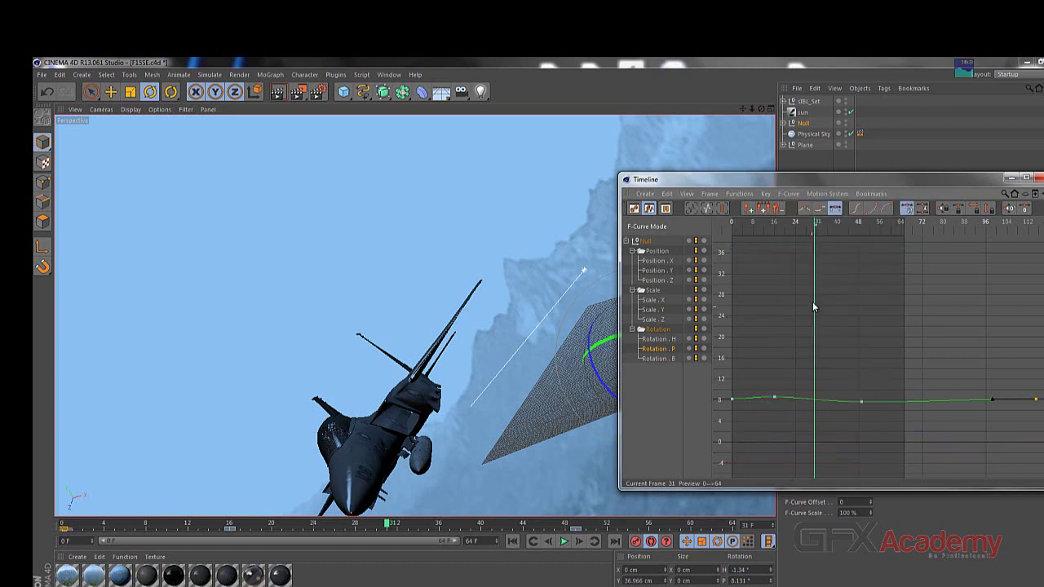
# Switch to the Rotation . B track and ease its peak key into a rounded curve.
pyautogui.click(665, 340)
pyautogui.click(663, 359)
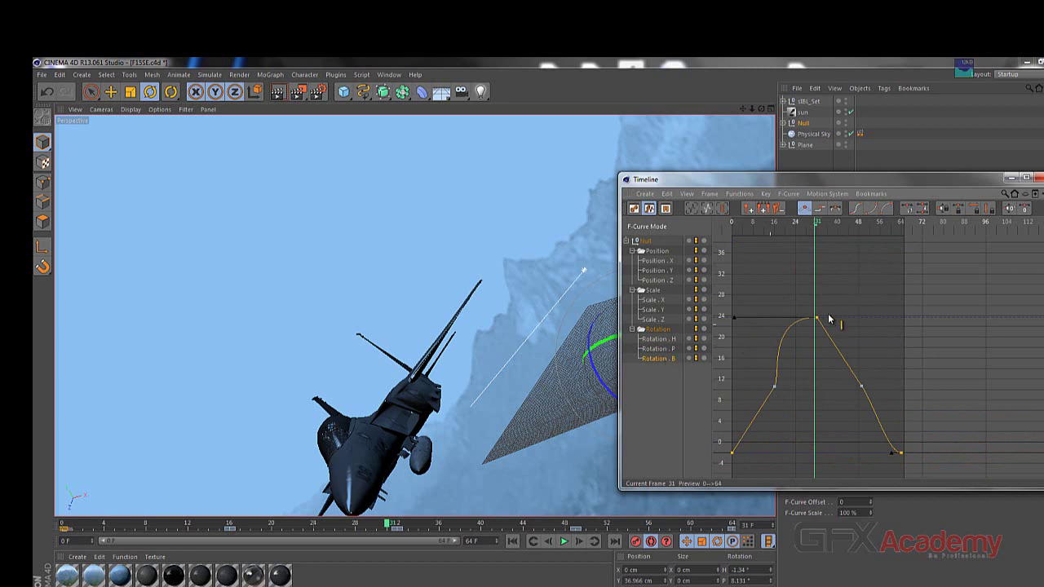
pyautogui.moveTo(879, 292); pyautogui.dragTo(798, 340)
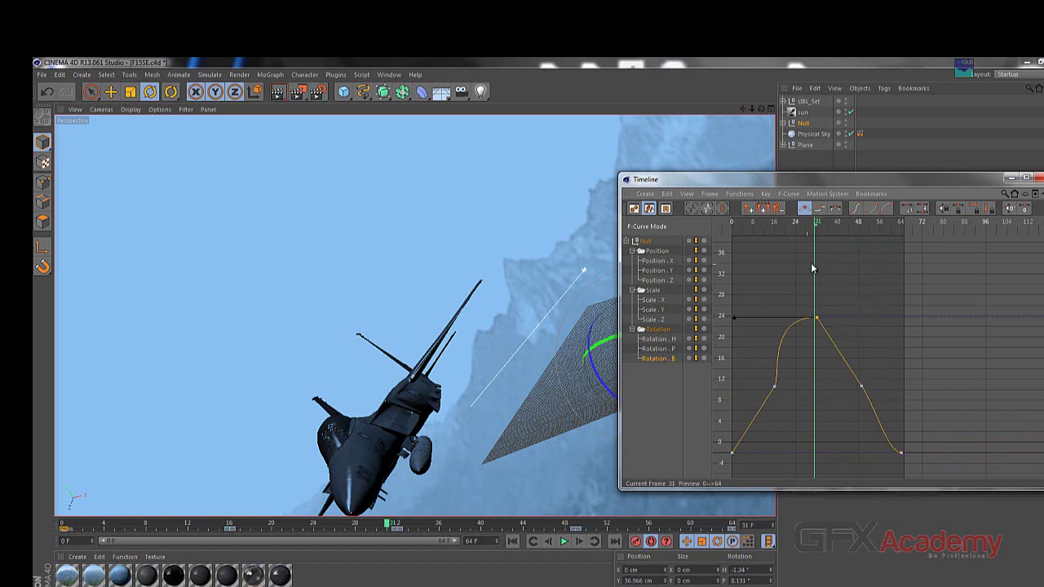
pyautogui.click(817, 317)
pyautogui.click(816, 320)
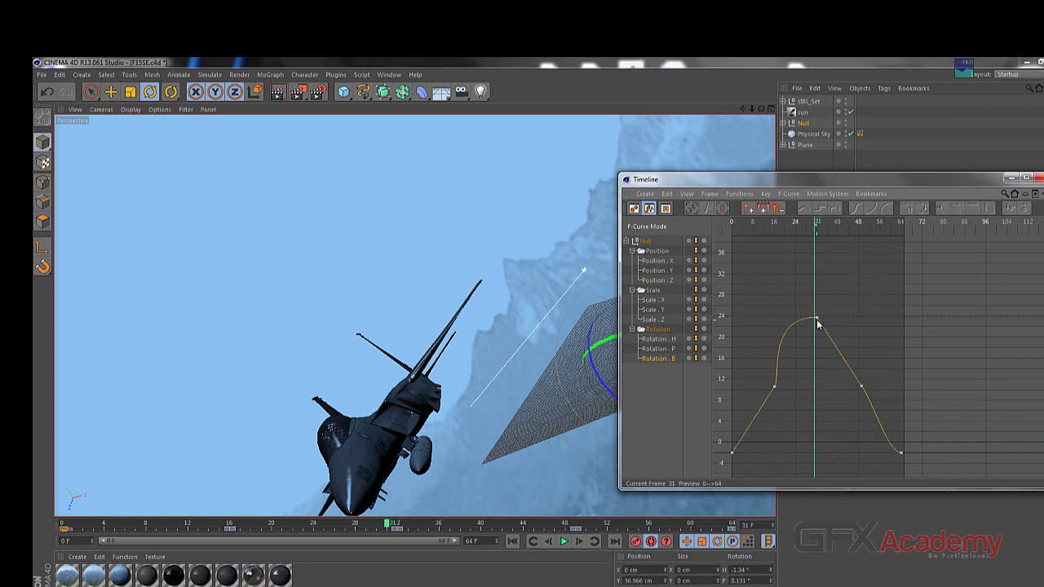
pyautogui.moveTo(828, 306); pyautogui.dragTo(799, 334)
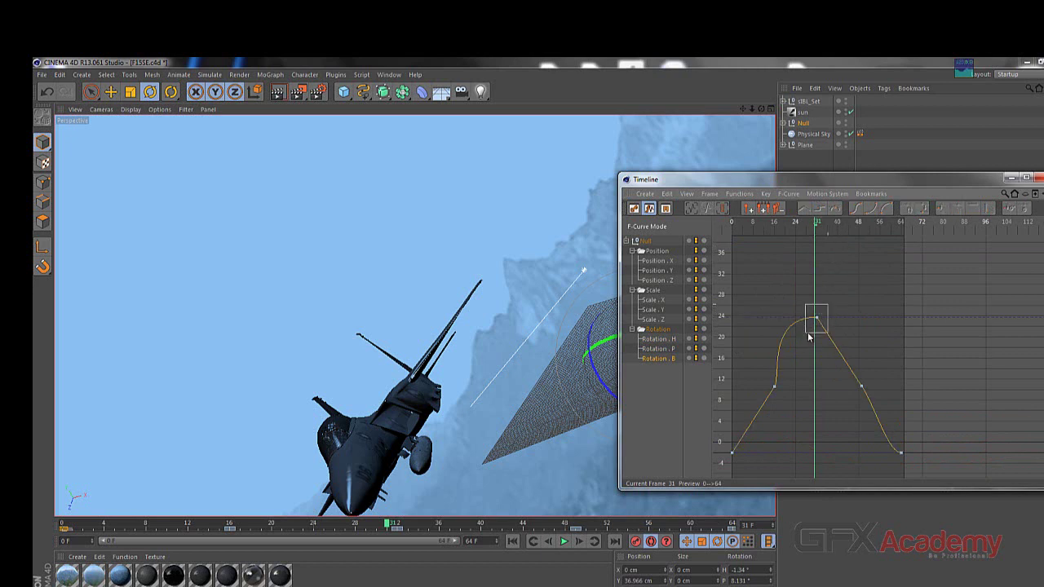
pyautogui.click(854, 210)
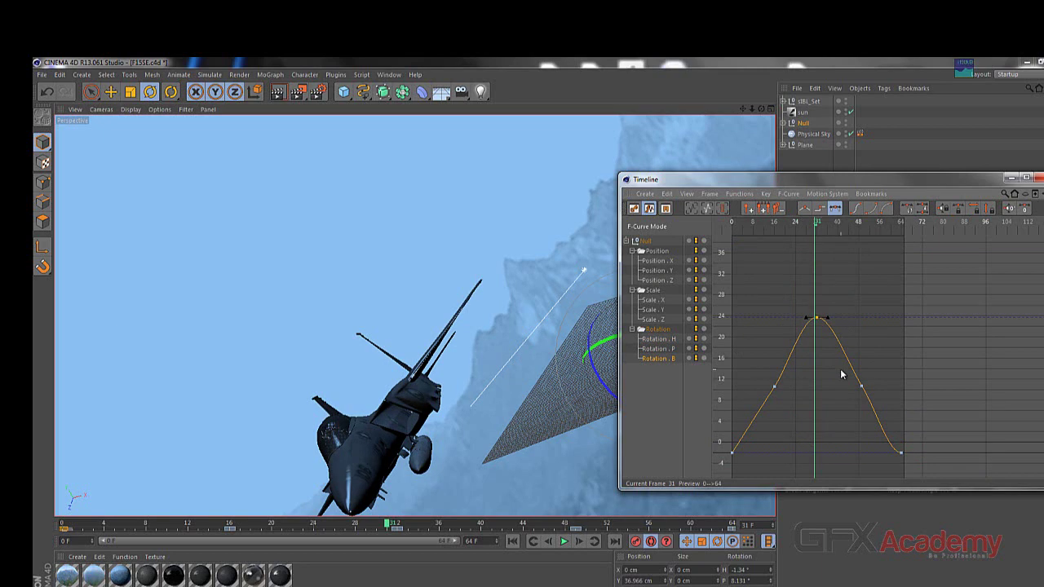
# Play and stop the animation to preview the eased bank, then select the last key near frame 64.
pyautogui.click(564, 542)
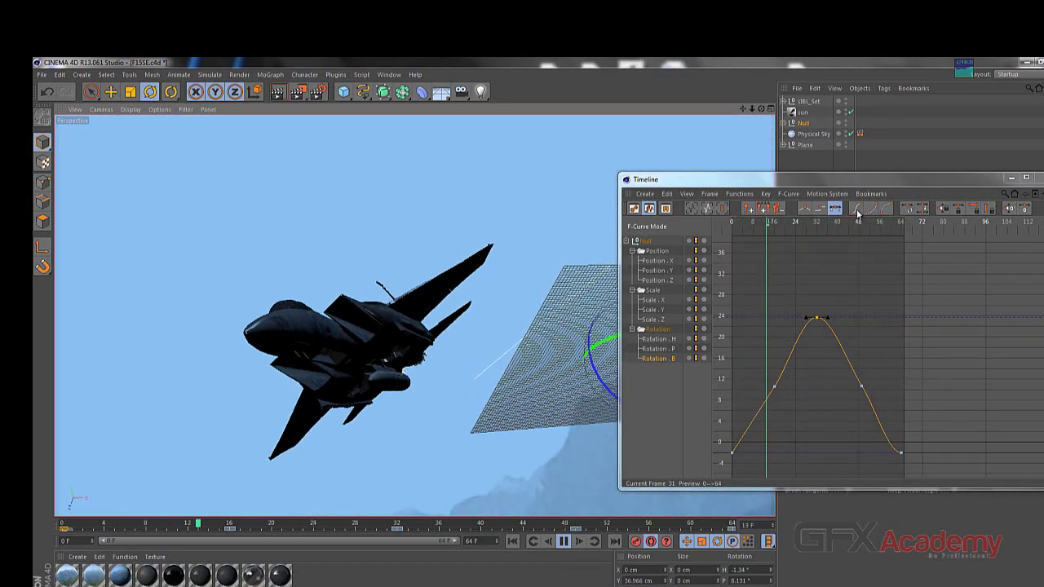
pyautogui.click(562, 542)
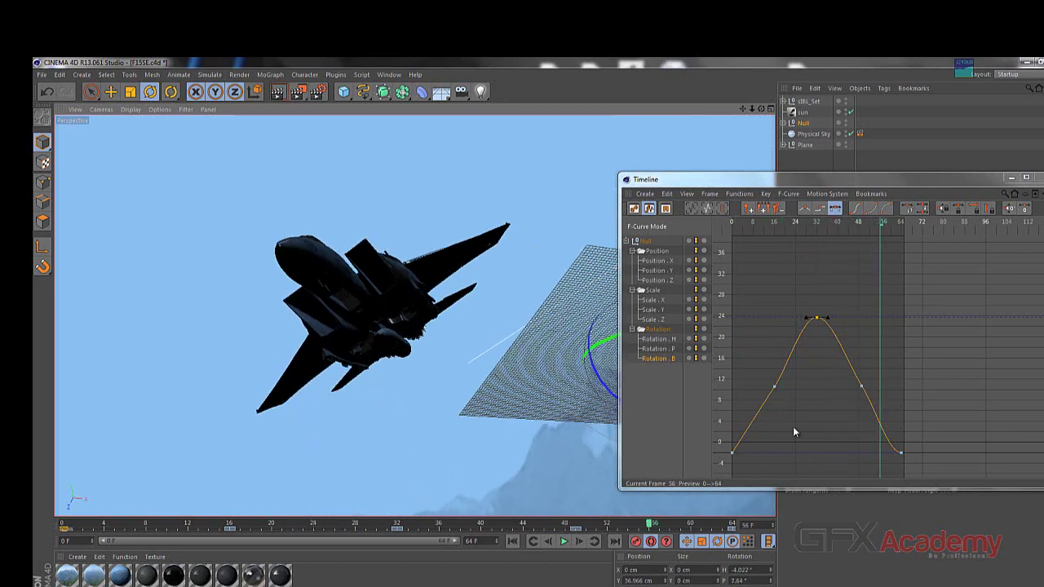
pyautogui.moveTo(923, 442); pyautogui.dragTo(885, 462)
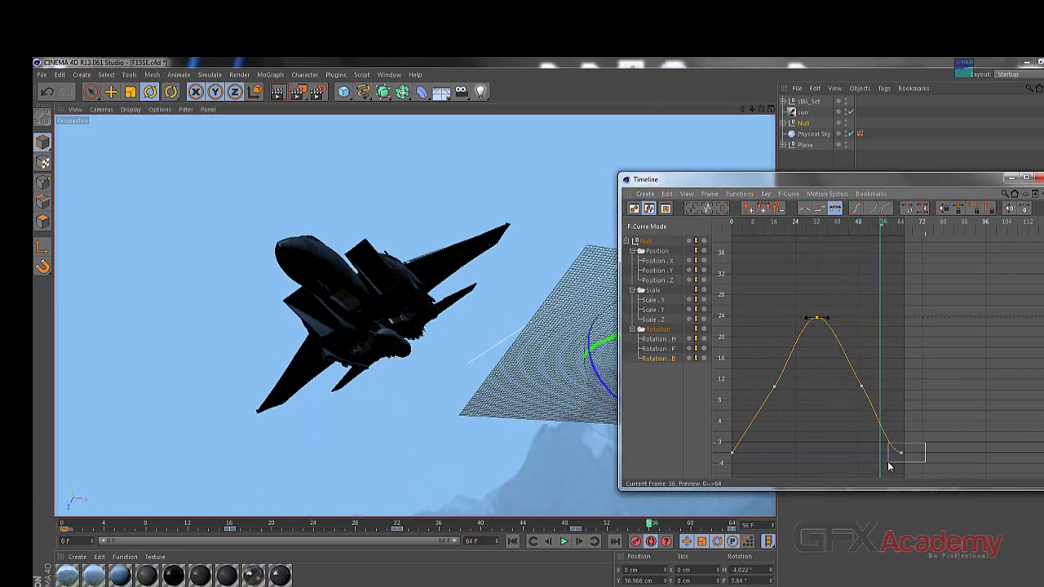
# Apply Ease to the last key and the first key of the bank curve.
pyautogui.click(856, 209)
pyautogui.moveTo(762, 430); pyautogui.dragTo(724, 471)
pyautogui.click(859, 209)
# Adjust the two middle keys' tangents, trying smooth, flat and linear, then deselect the curve.
pyautogui.click(773, 386)
pyautogui.moveTo(765, 397); pyautogui.dragTo(873, 372)
pyautogui.moveTo(767, 398); pyautogui.dragTo(874, 372)
pyautogui.click(834, 208)
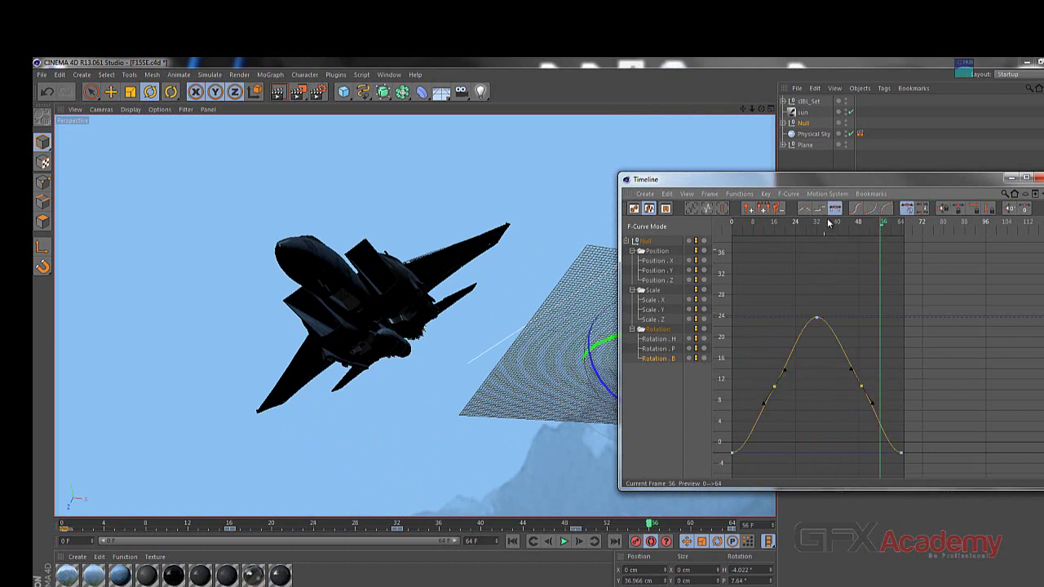
pyautogui.click(857, 210)
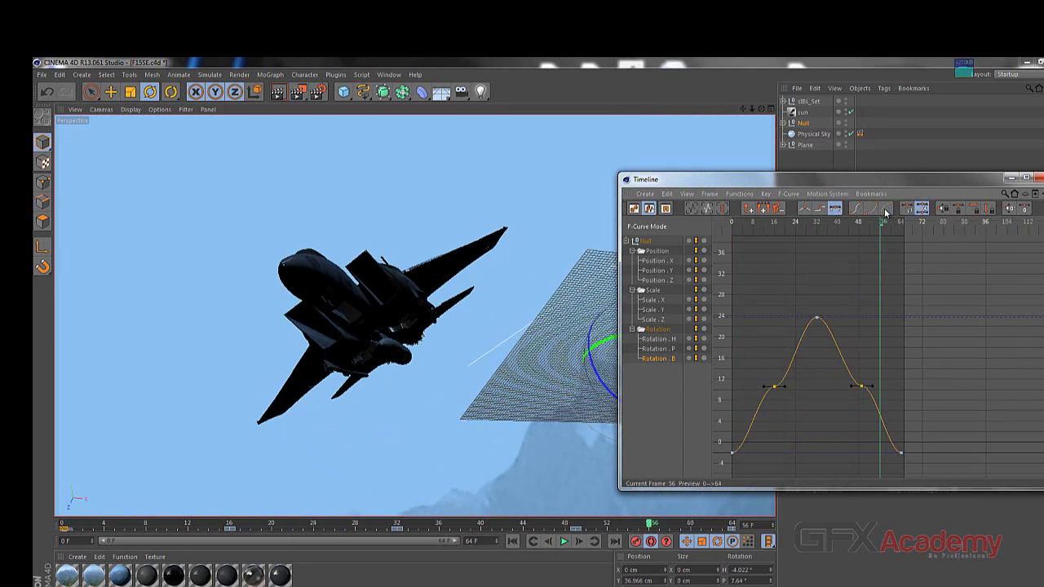
pyautogui.hotkey('ctrl', 'z')
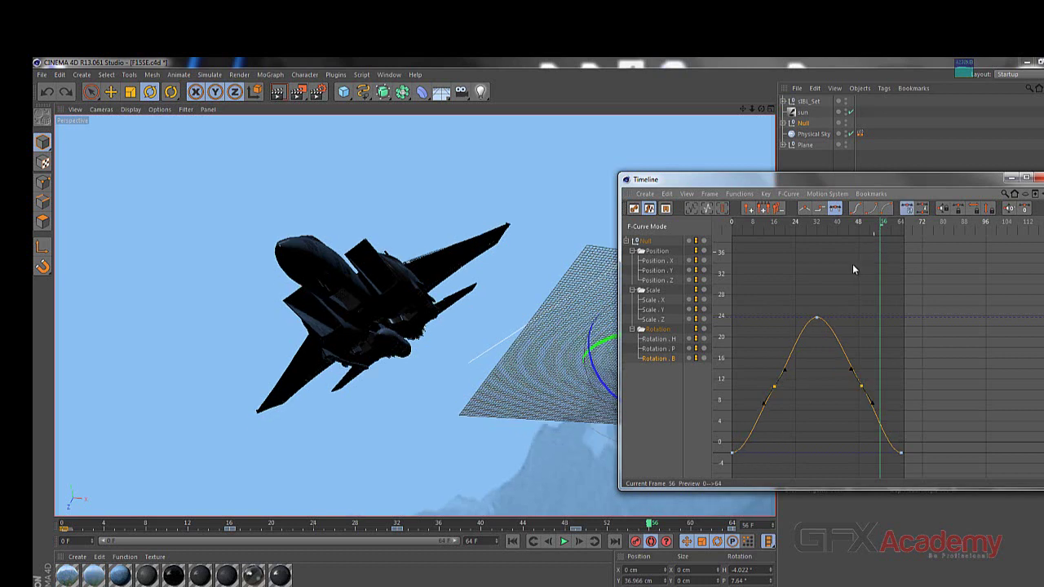
pyautogui.click(802, 209)
pyautogui.click(827, 394)
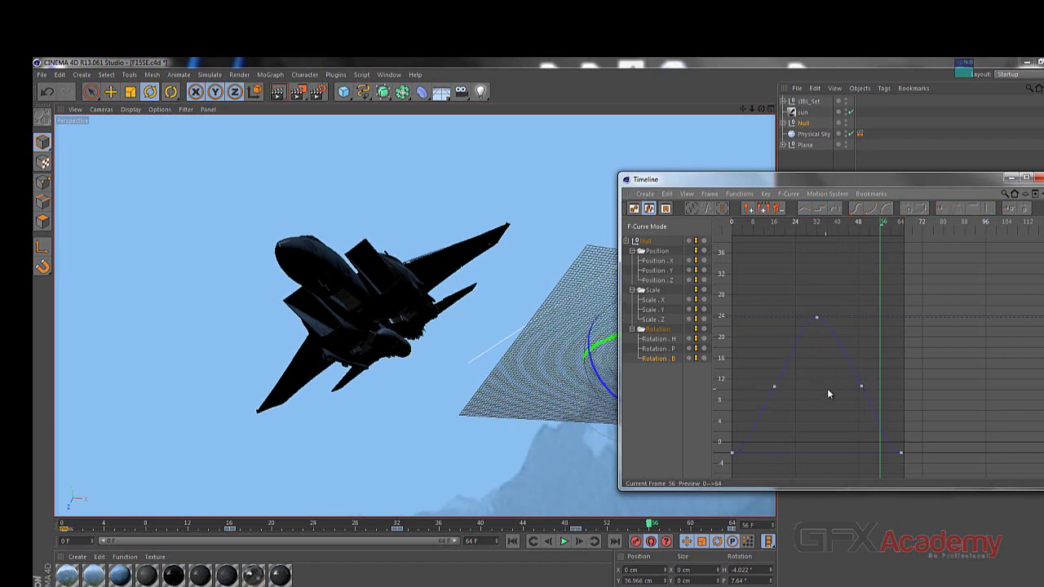
# Angle the tangents of the rising key and the falling key near frame 48, then play the animation.
pyautogui.click(774, 388)
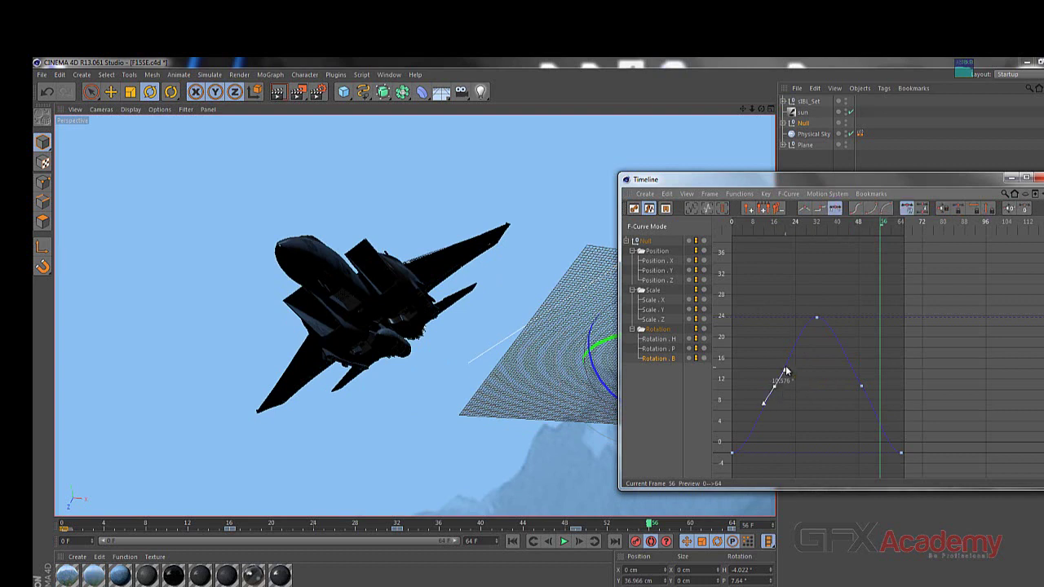
pyautogui.moveTo(783, 374); pyautogui.dragTo(781, 373)
pyautogui.click(861, 384)
pyautogui.moveTo(851, 374)
pyautogui.mouseDown()
pyautogui.moveTo(853, 363)
pyautogui.moveTo(858, 385)
pyautogui.mouseUp()
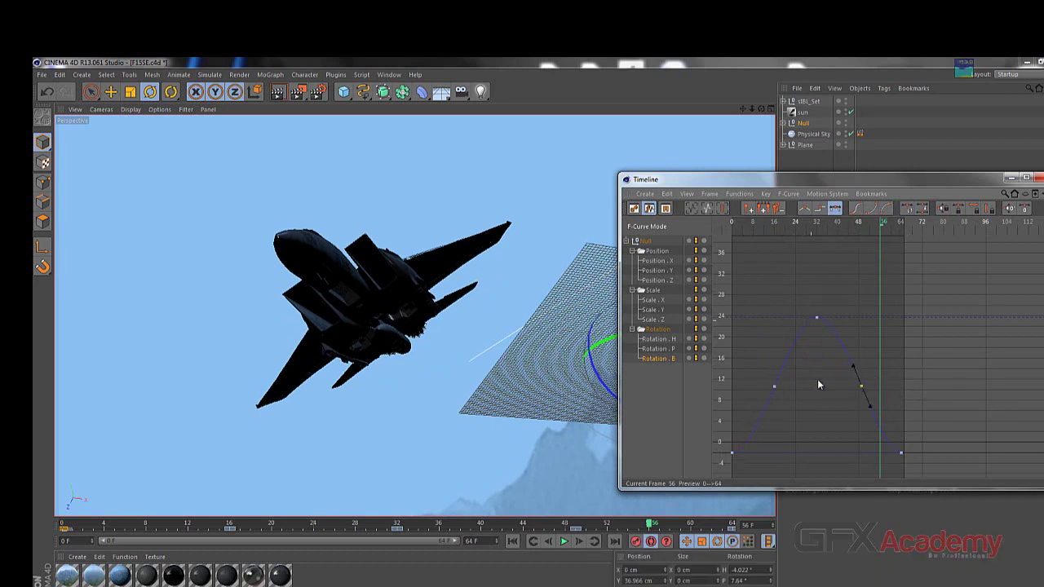
pyautogui.click(564, 541)
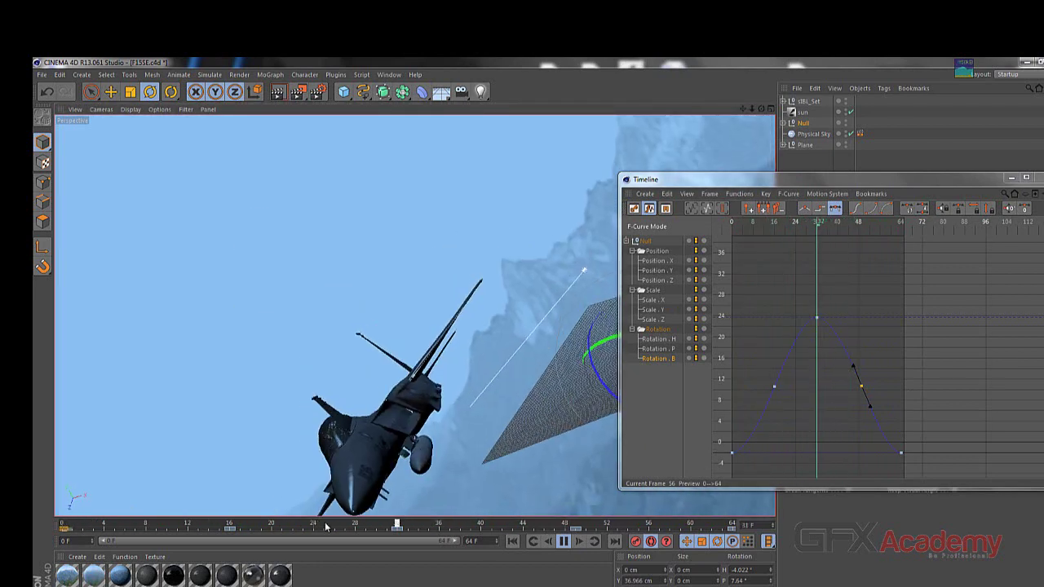
# Stop playback, return to frame 0 and scrub to frame 32 to review the bank.
pyautogui.moveTo(534, 526)
pyautogui.mouseDown()
pyautogui.moveTo(100, 521)
pyautogui.moveTo(440, 524)
pyautogui.mouseUp()
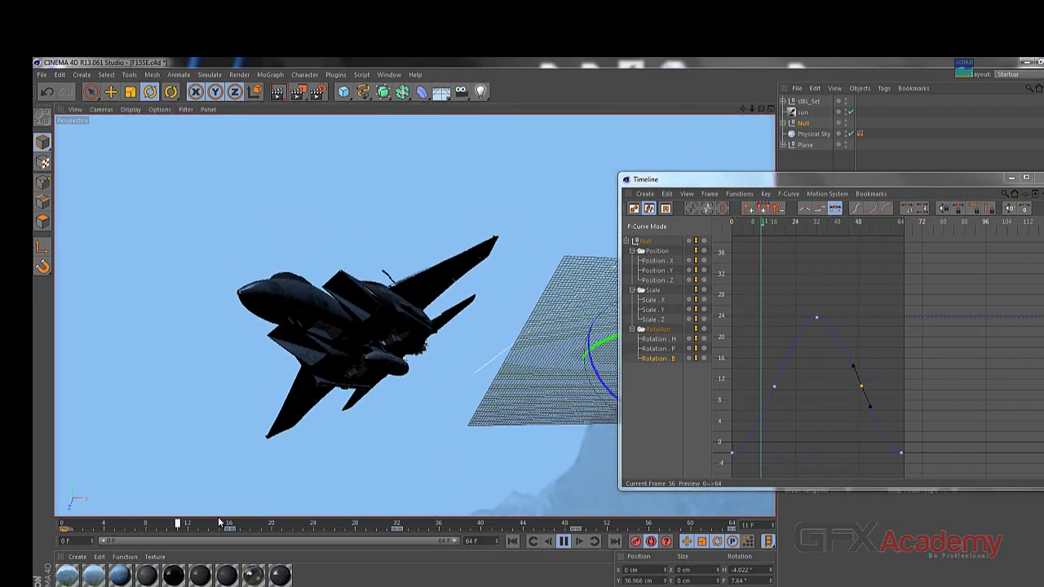
pyautogui.click(564, 543)
pyautogui.click(512, 542)
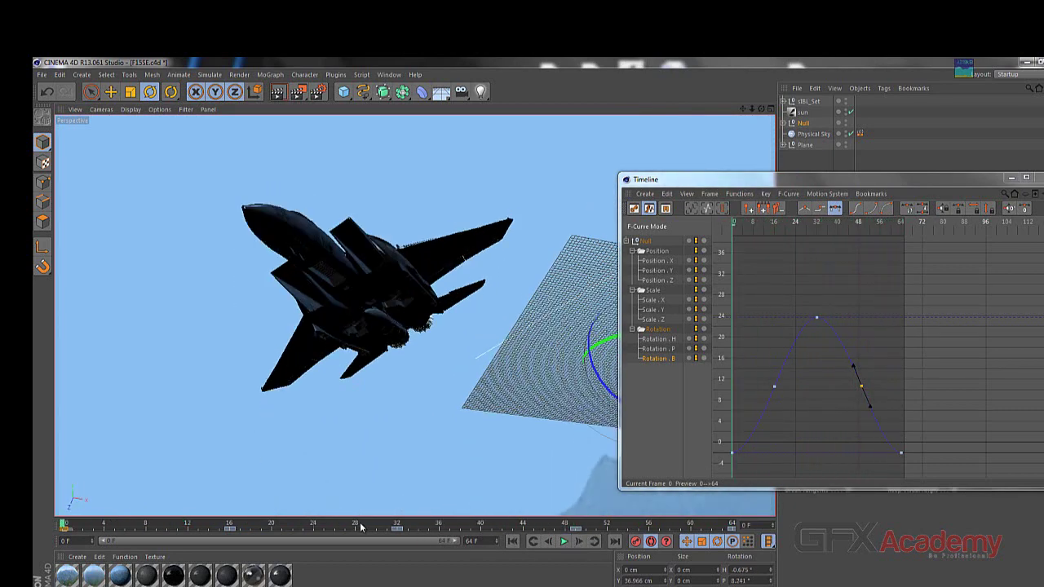
pyautogui.moveTo(361, 528)
pyautogui.mouseDown()
pyautogui.moveTo(683, 526)
pyautogui.moveTo(412, 507)
pyautogui.mouseUp()
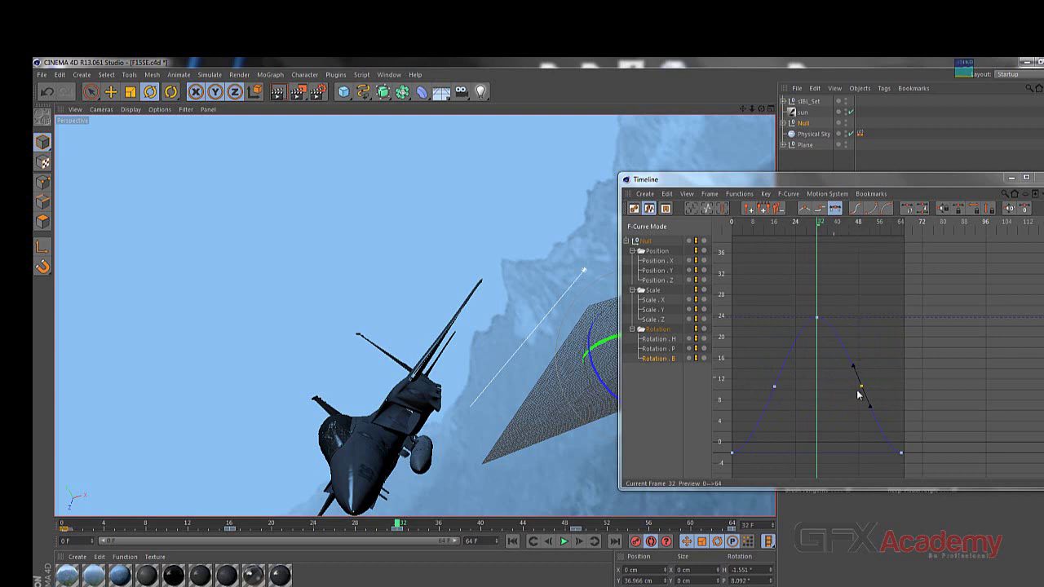
# Reposition the floating Timeline window, then close it.
pyautogui.moveTo(805, 180); pyautogui.dragTo(759, 181)
pyautogui.click(744, 196)
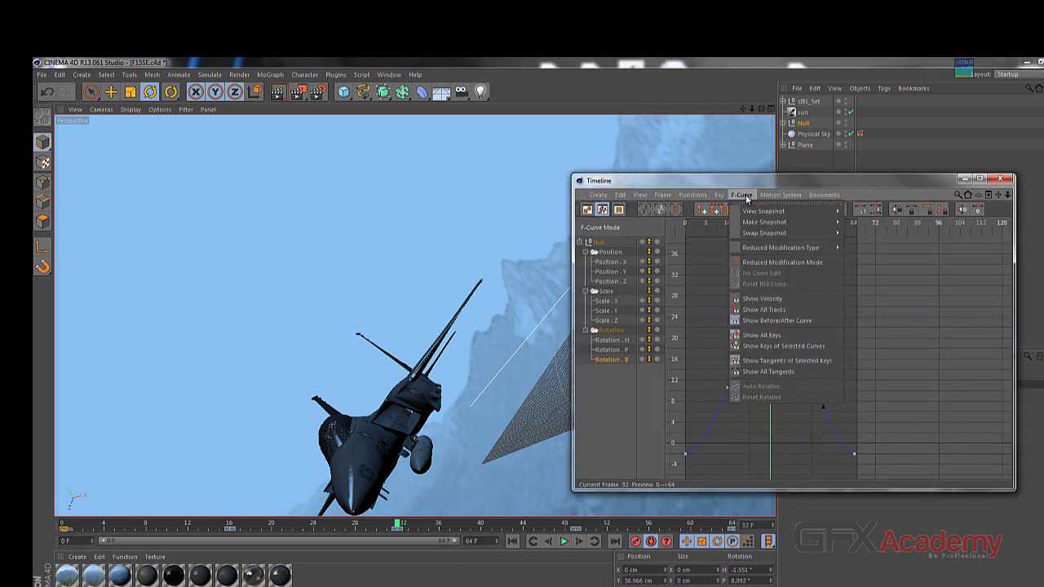
pyautogui.click(746, 198)
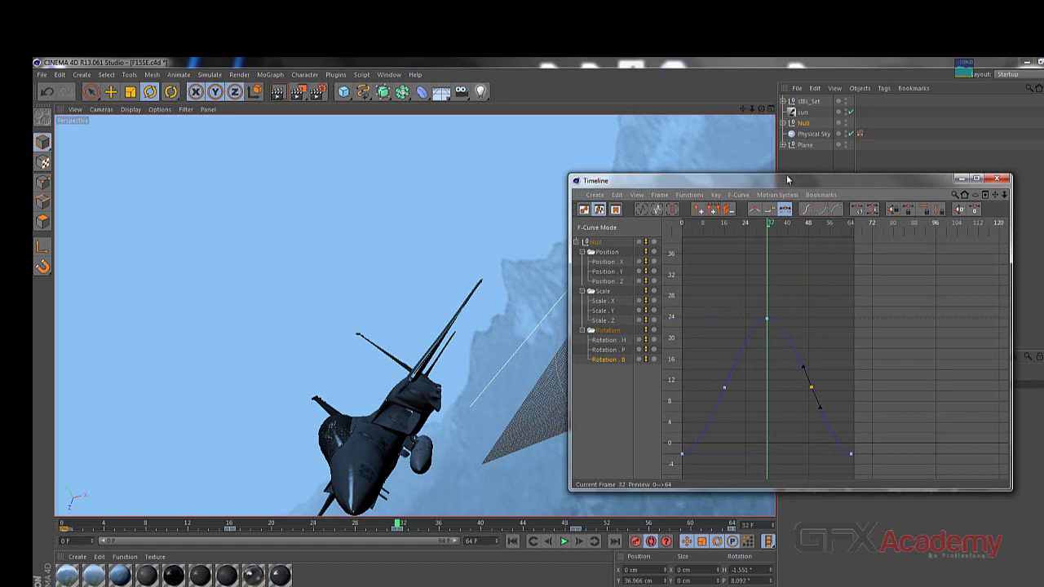
pyautogui.moveTo(786, 175); pyautogui.dragTo(743, 162)
pyautogui.click(956, 168)
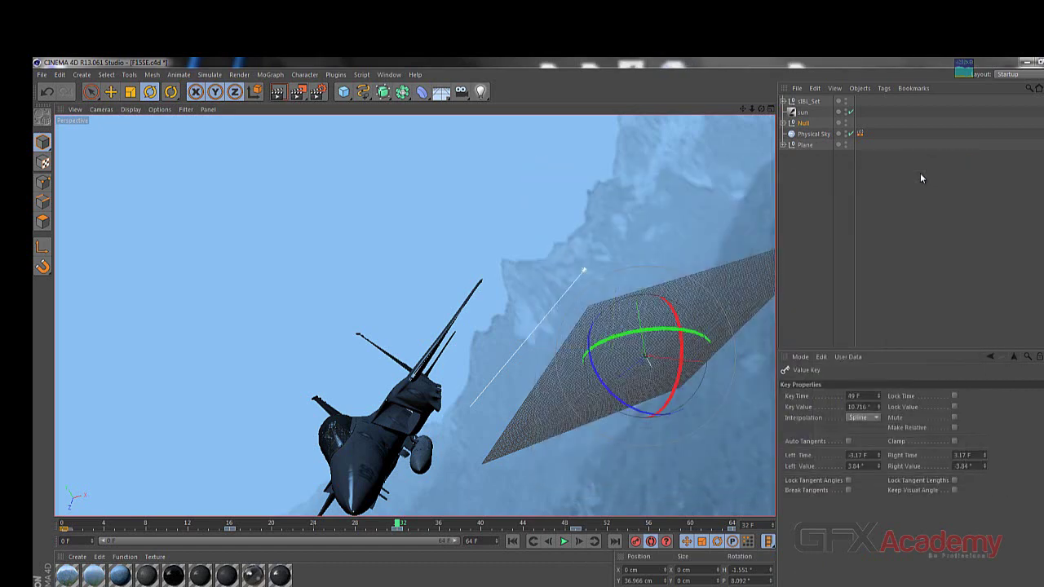
# Reopen the Timeline showing all of the Null's position, scale and rotation F-curves.
pyautogui.rightClick(472, 240)
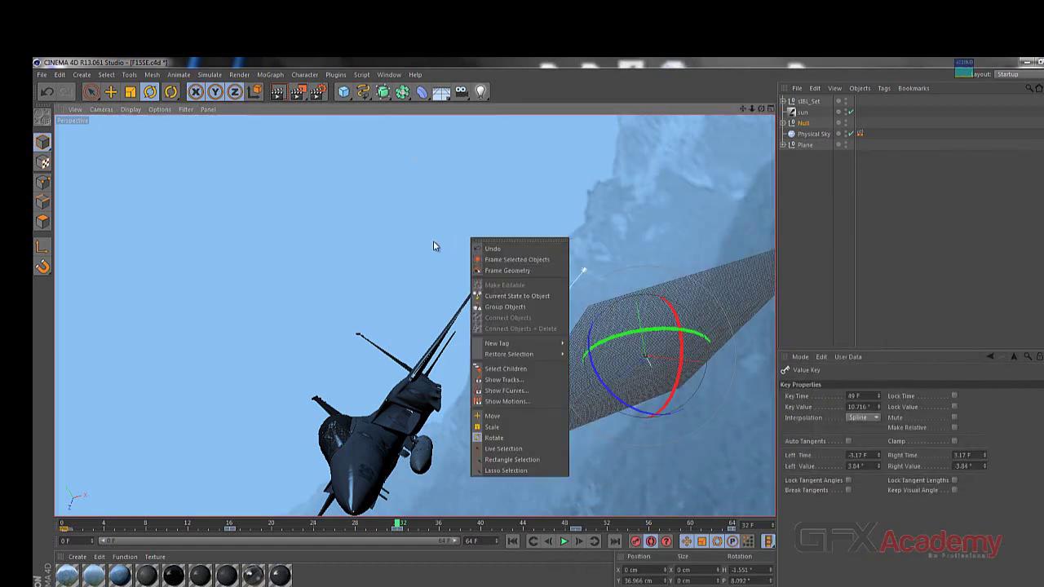
pyautogui.click(507, 390)
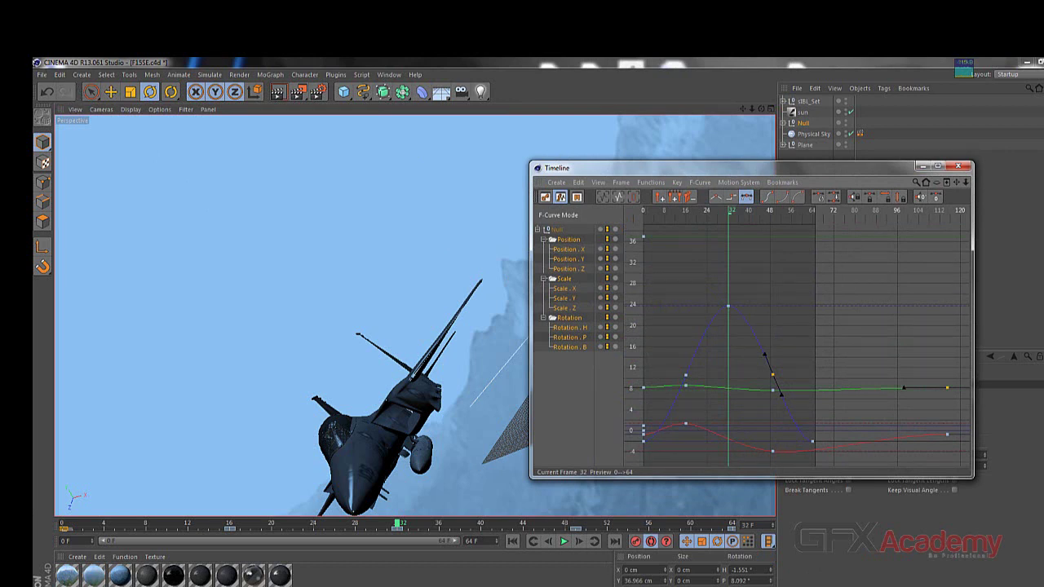
pyautogui.click(59, 75)
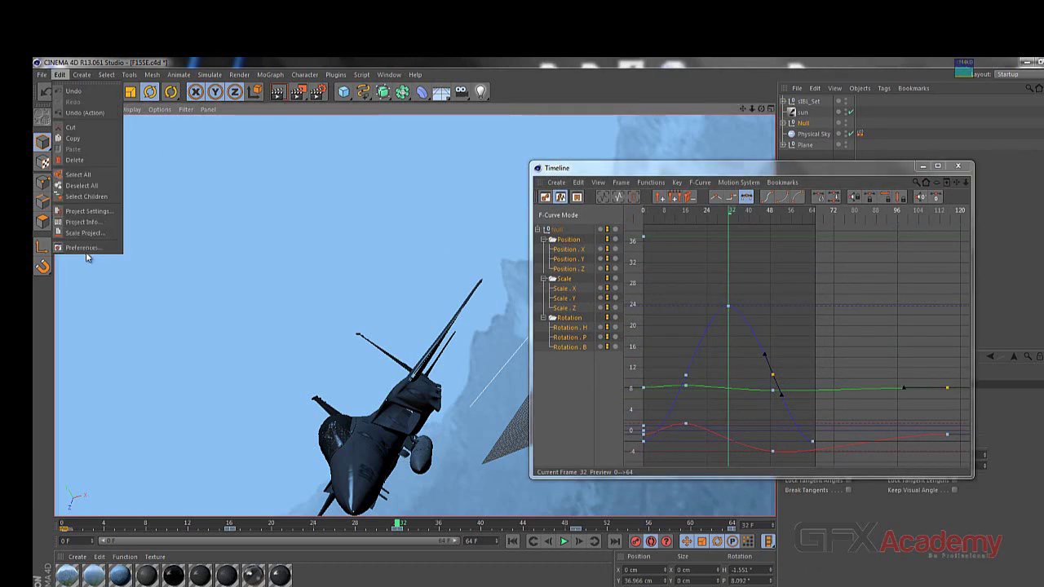
# Open Edit > Preferences to the Timeline/Spline Gadget settings.
pyautogui.click(86, 233)
pyautogui.click(59, 75)
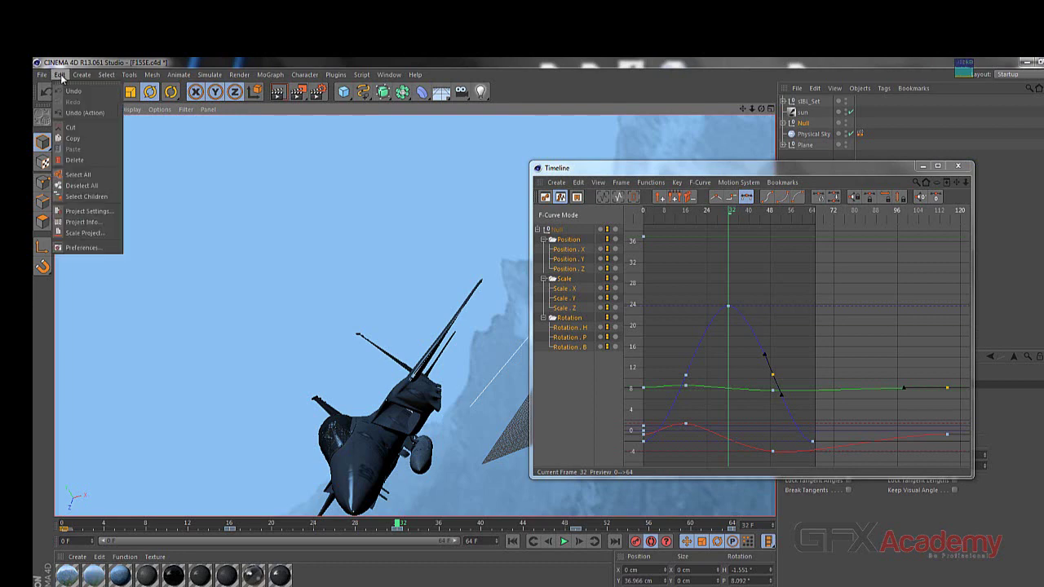
pyautogui.click(82, 250)
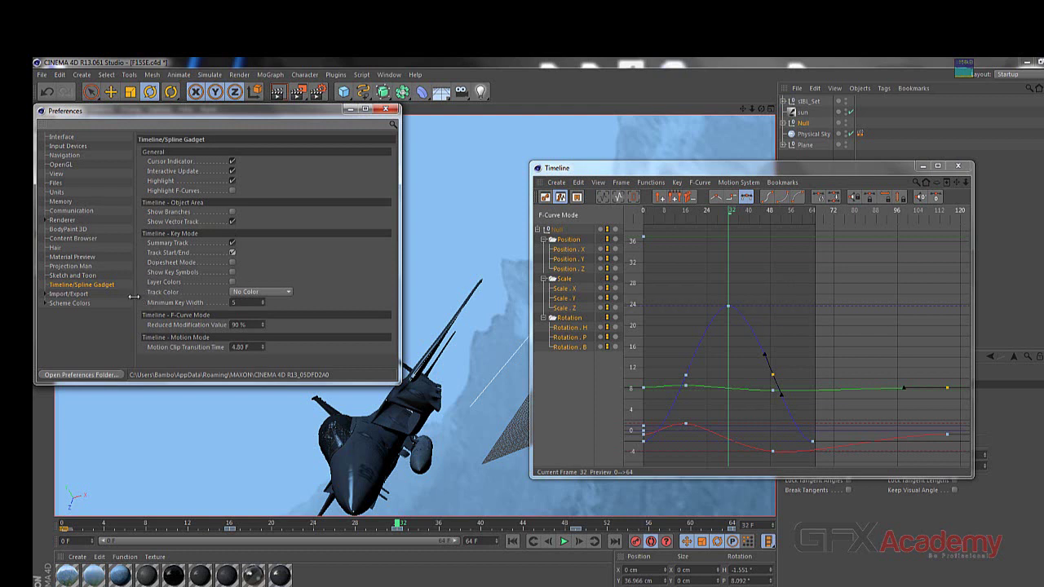
# Go to the Units preferences and set Unit Display to Miles.
pyautogui.click(59, 195)
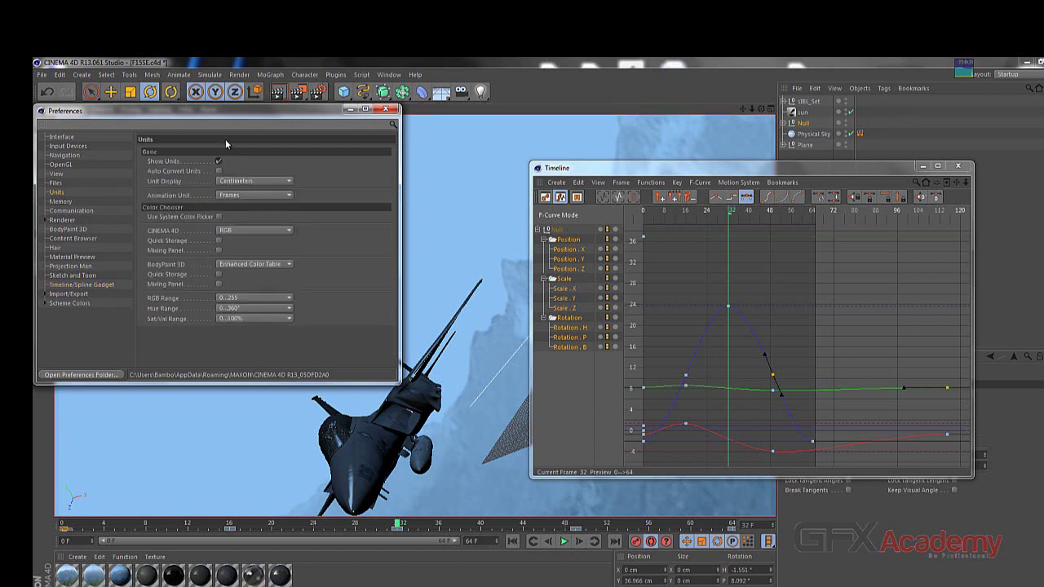
pyautogui.moveTo(232, 120); pyautogui.dragTo(265, 121)
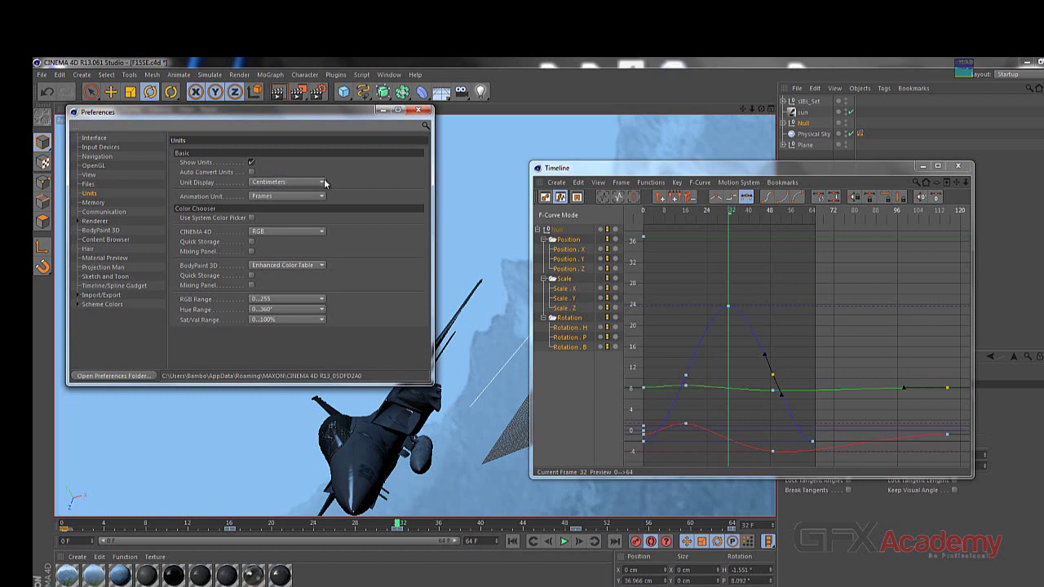
pyautogui.moveTo(305, 109); pyautogui.dragTo(324, 114)
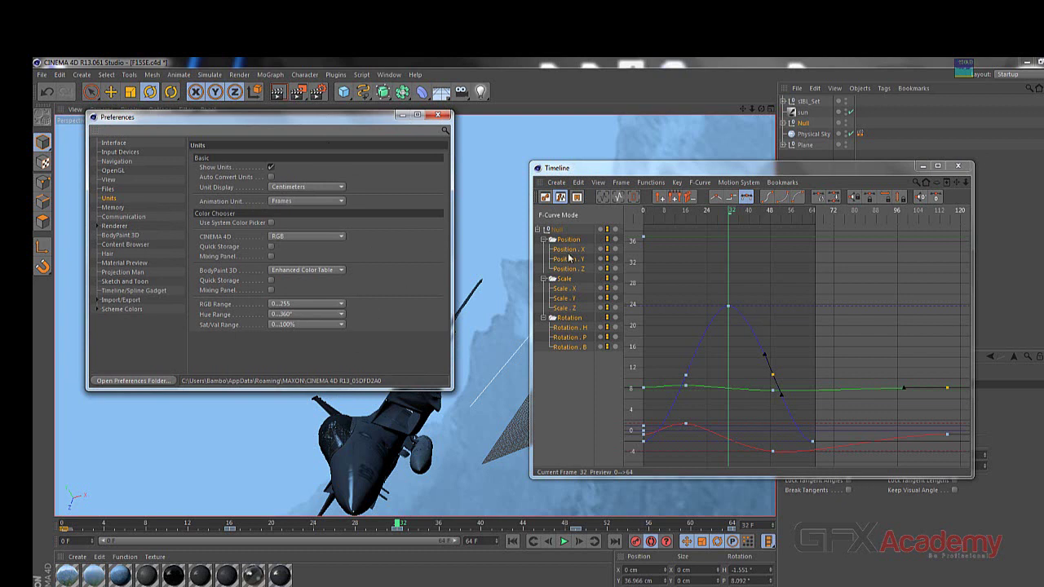
pyautogui.click(343, 189)
pyautogui.click(343, 189)
pyautogui.click(342, 190)
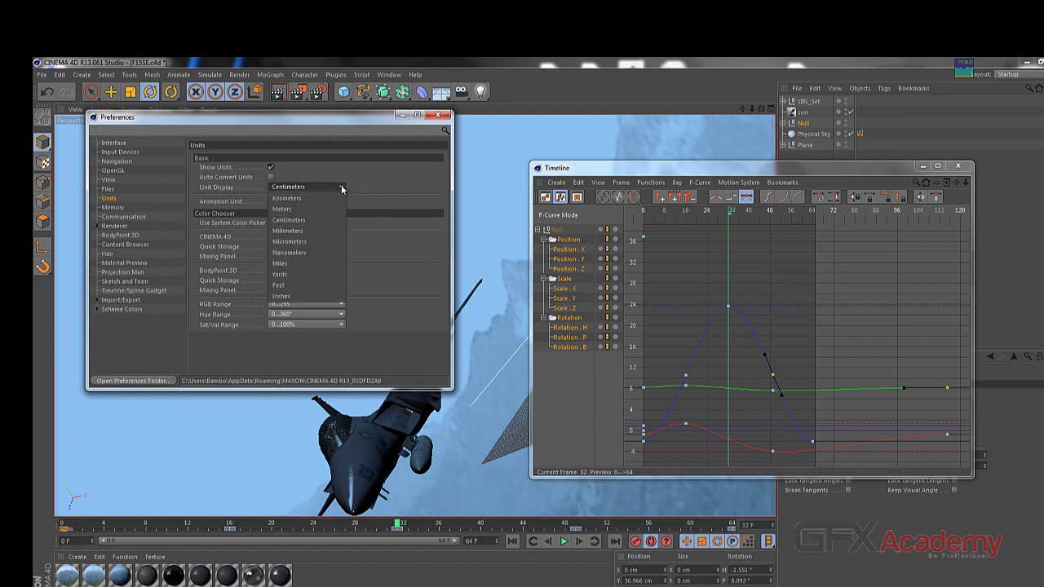
pyautogui.click(299, 263)
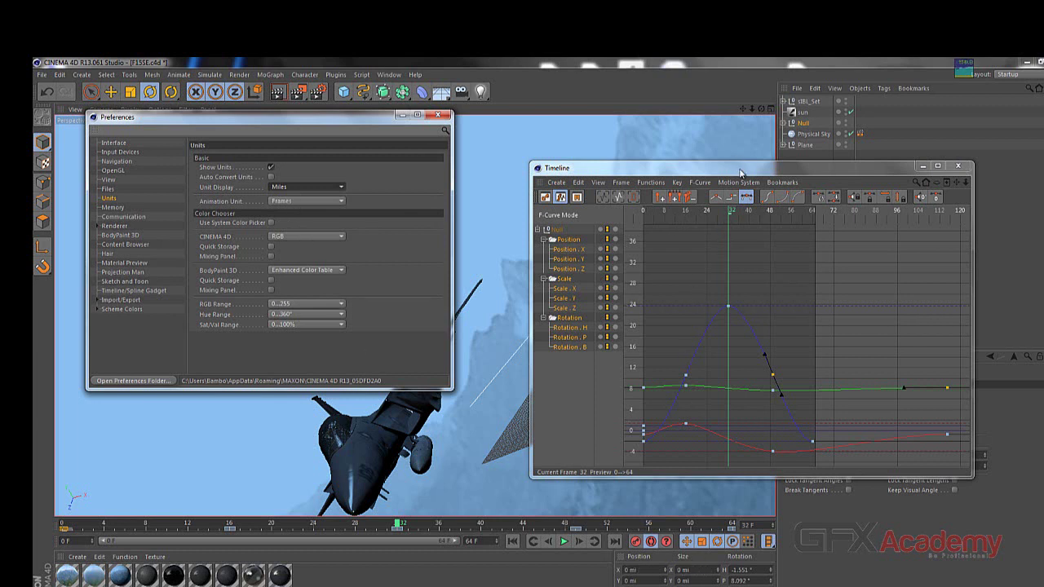
# Try Yards and Kilometers for Unit Display, then set it back to Miles.
pyautogui.moveTo(742, 169); pyautogui.dragTo(685, 120)
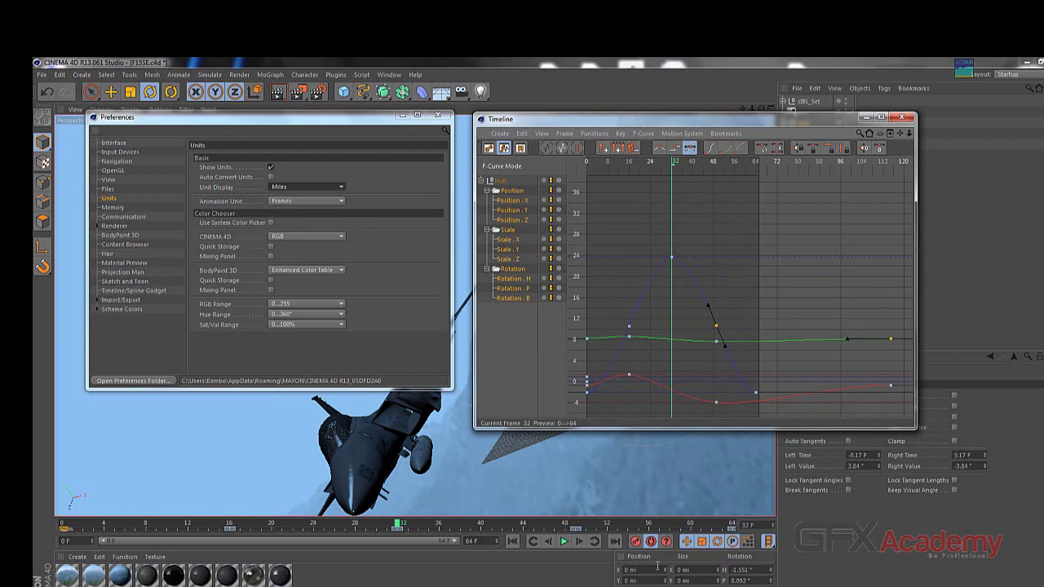
pyautogui.click(309, 186)
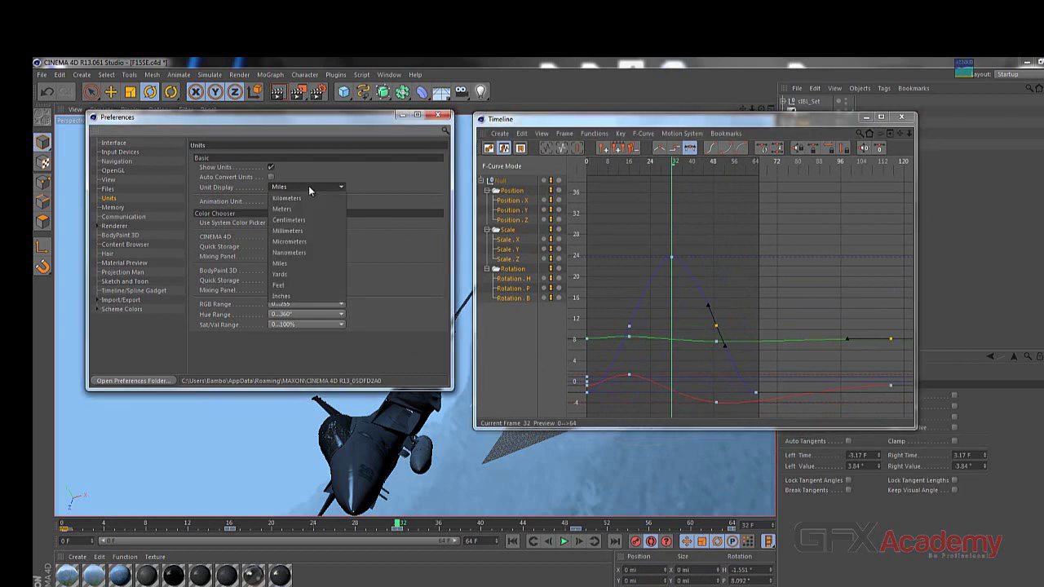
pyautogui.click(295, 276)
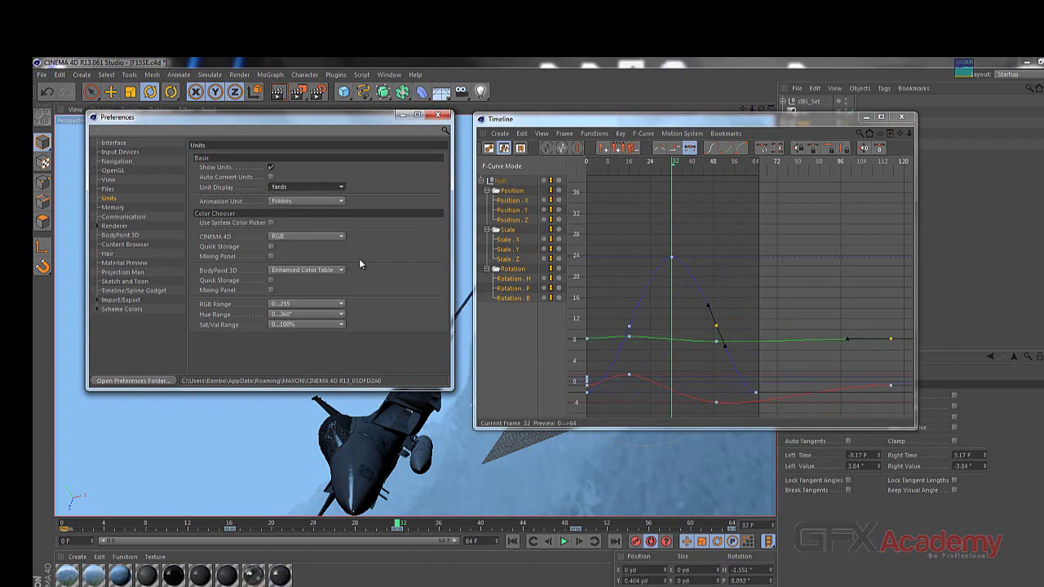
pyautogui.click(301, 188)
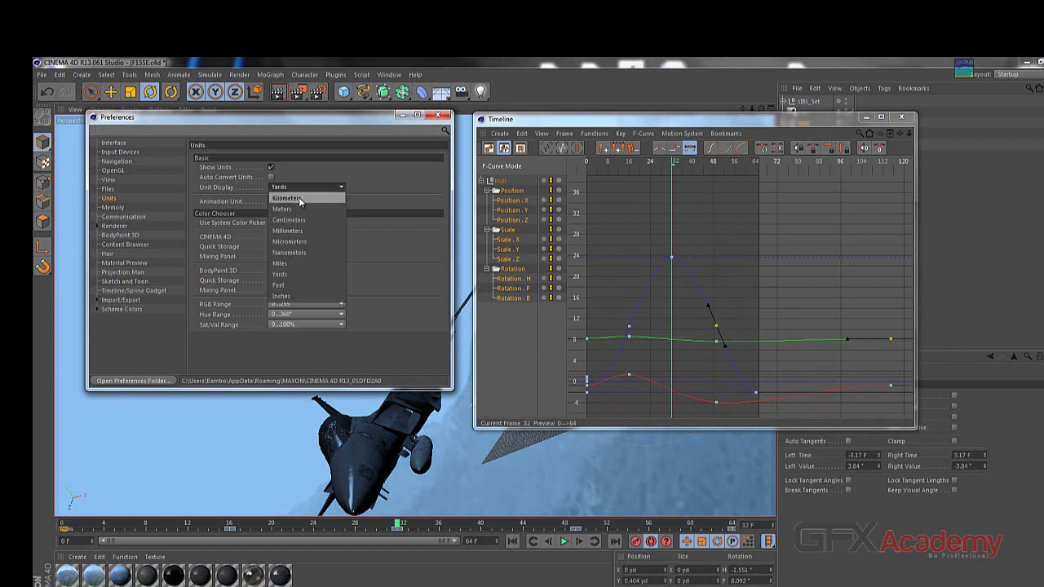
pyautogui.click(298, 198)
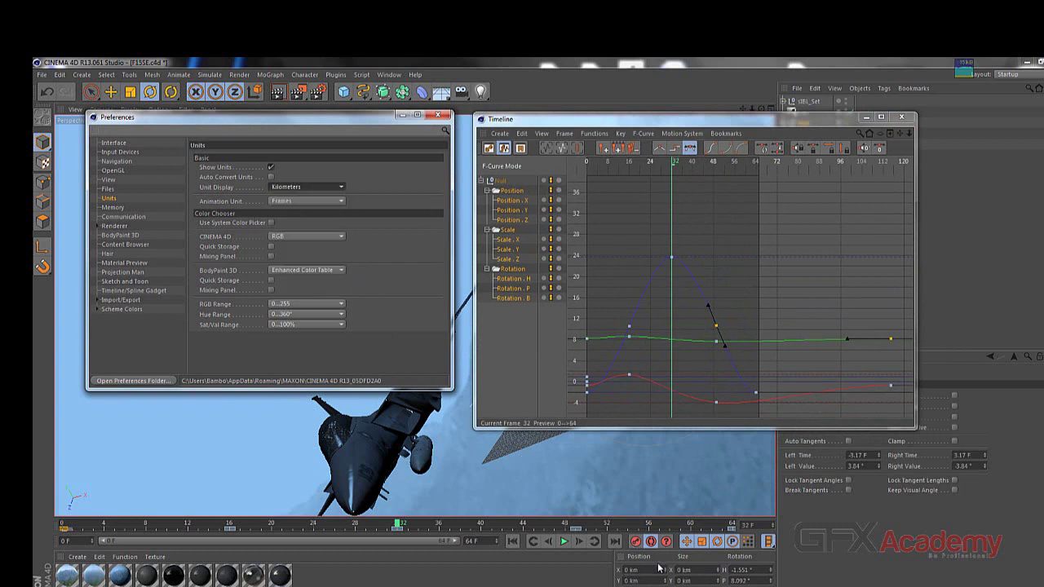
pyautogui.click(314, 189)
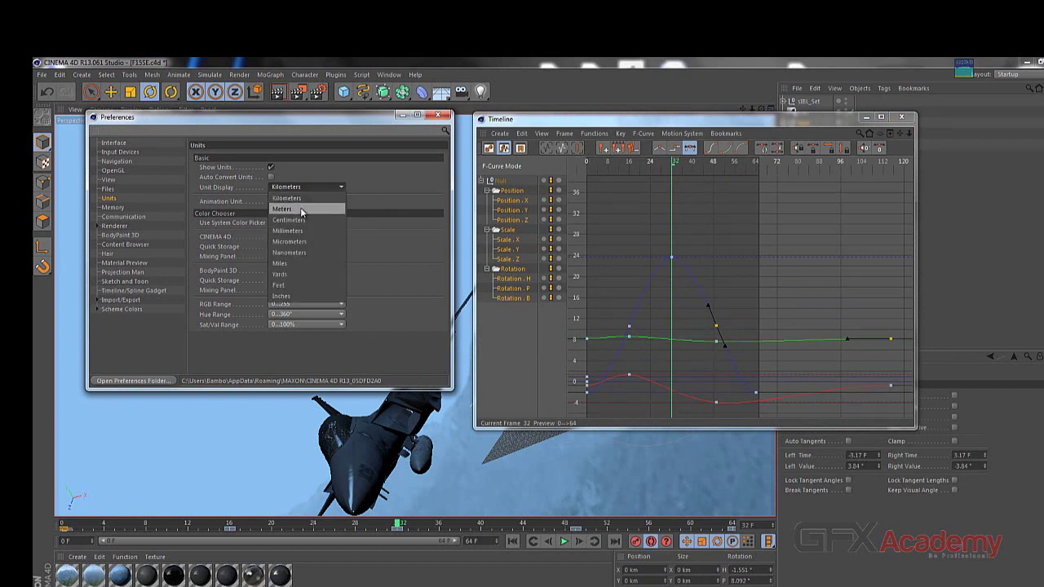
pyautogui.click(301, 265)
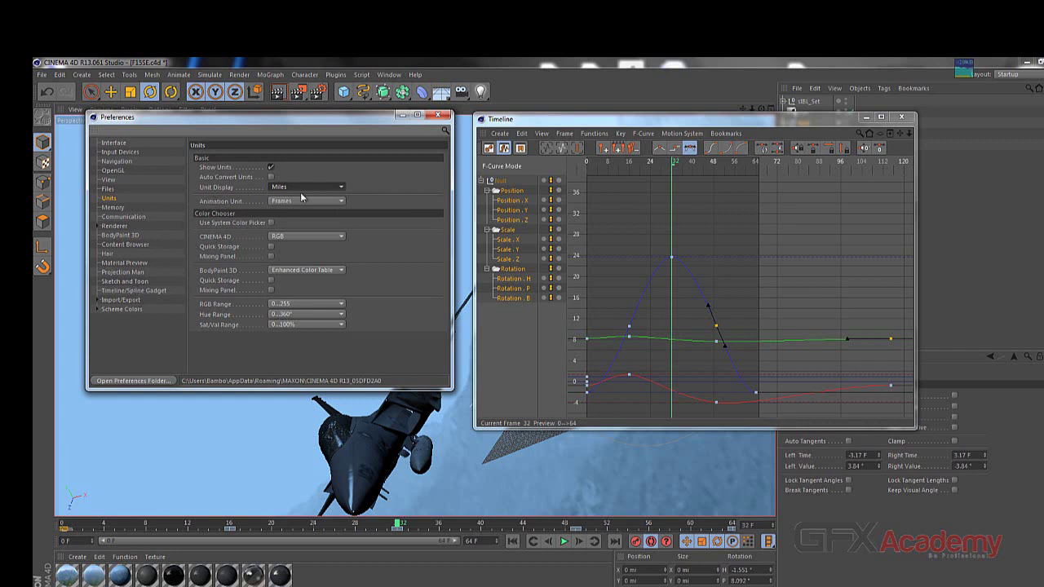
# Set Animation Unit to Seconds and advance the time to about 2 seconds.
pyautogui.click(341, 201)
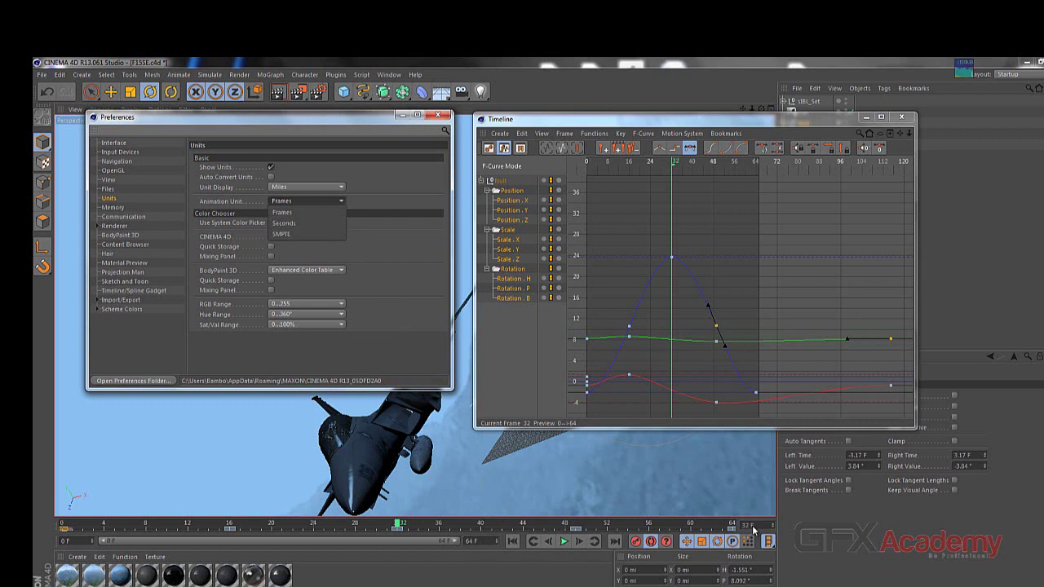
pyautogui.click(321, 223)
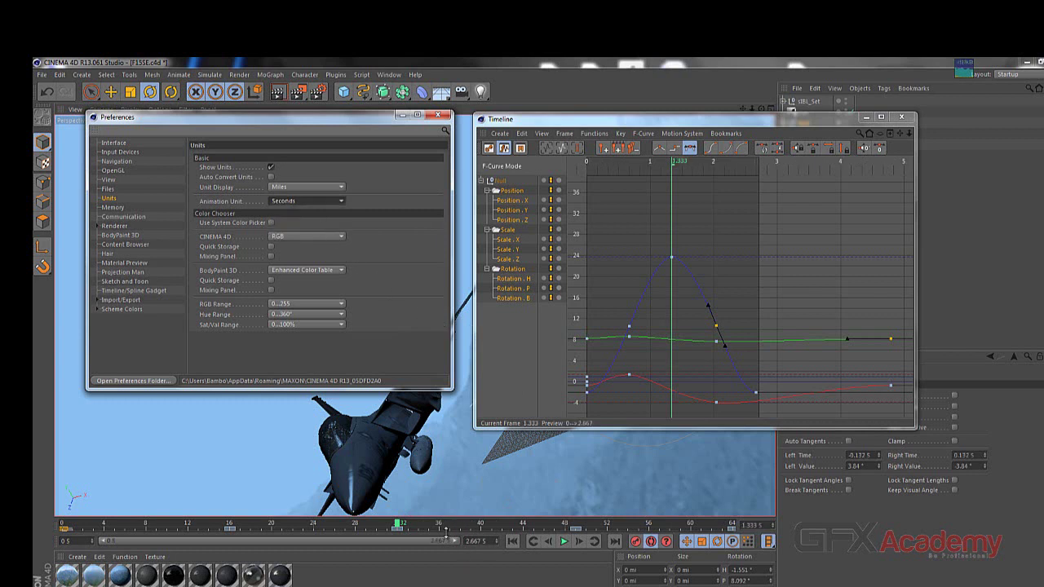
pyautogui.moveTo(399, 523); pyautogui.dragTo(731, 525)
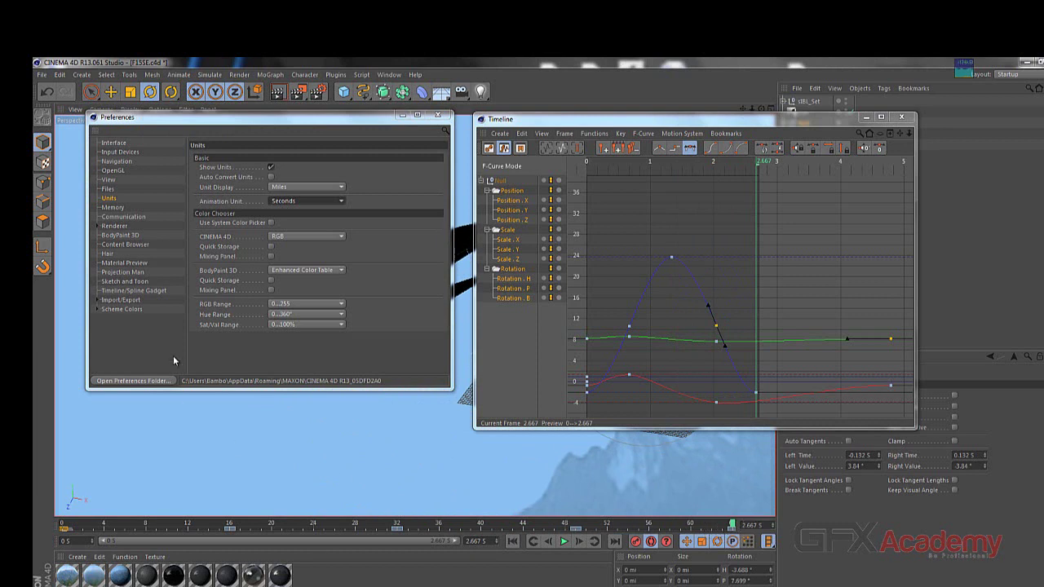
# Try SMPTE timecode while scrubbing the animation, then set Animation Unit back to Frames.
pyautogui.click(341, 202)
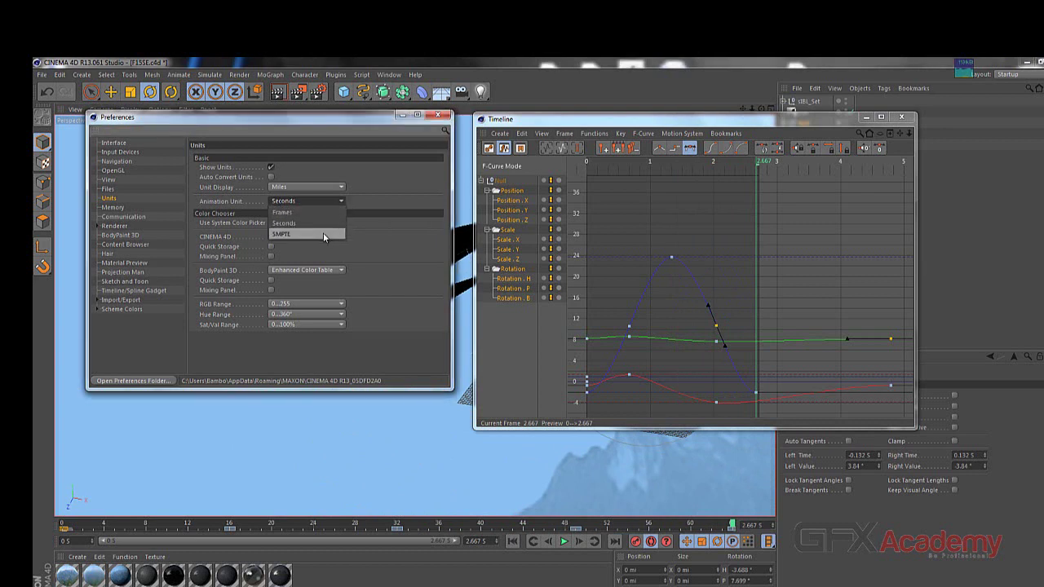
pyautogui.click(329, 236)
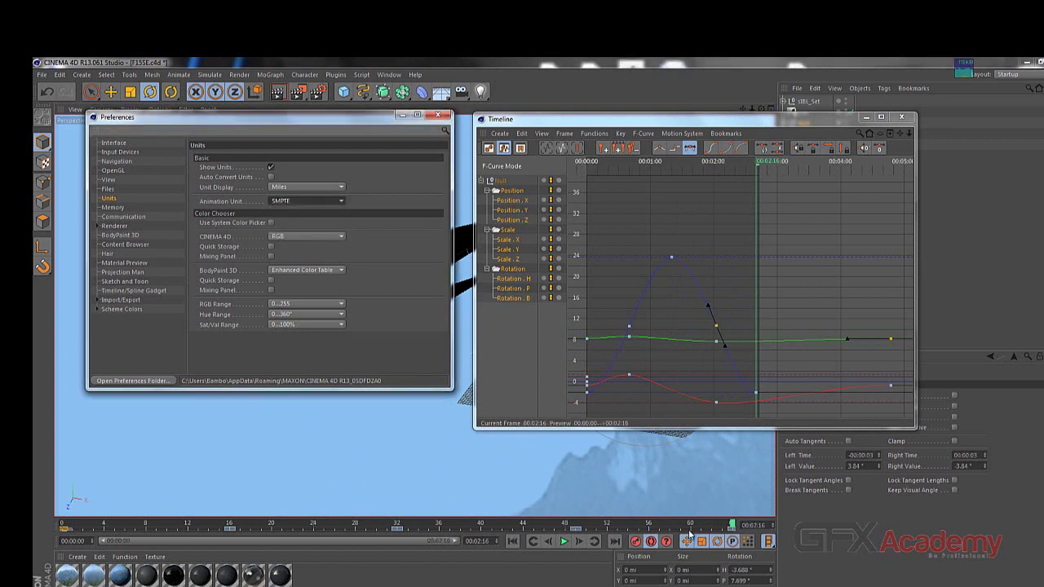
pyautogui.moveTo(728, 524); pyautogui.dragTo(484, 524)
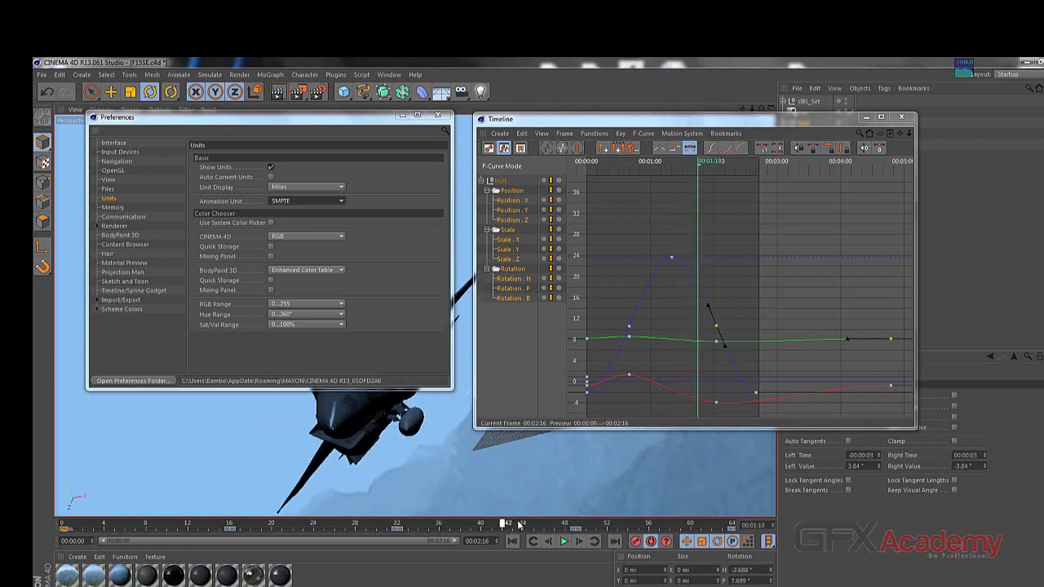
pyautogui.moveTo(484, 525); pyautogui.dragTo(706, 524)
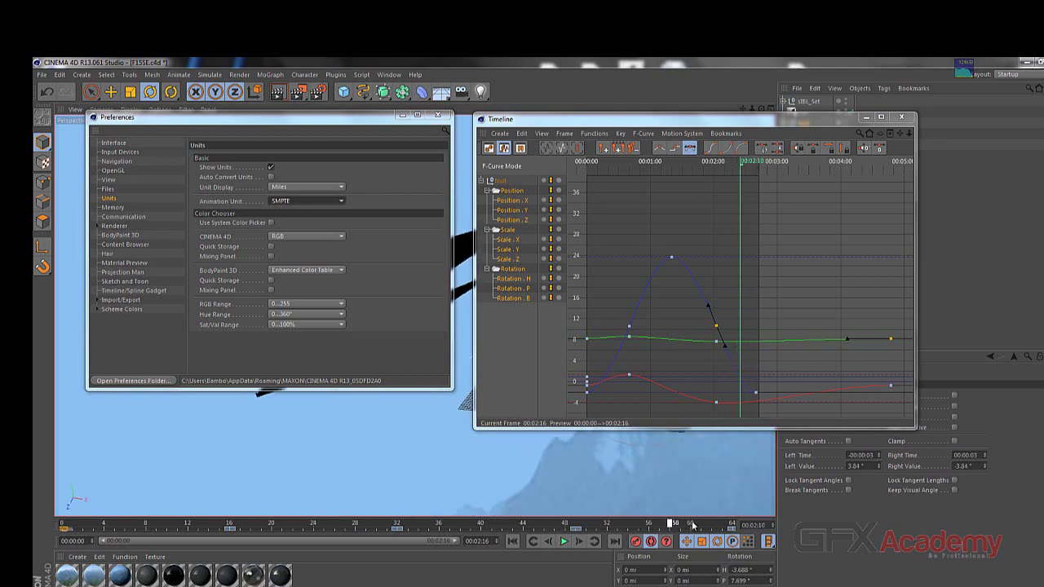
pyautogui.moveTo(706, 524); pyautogui.dragTo(63, 523)
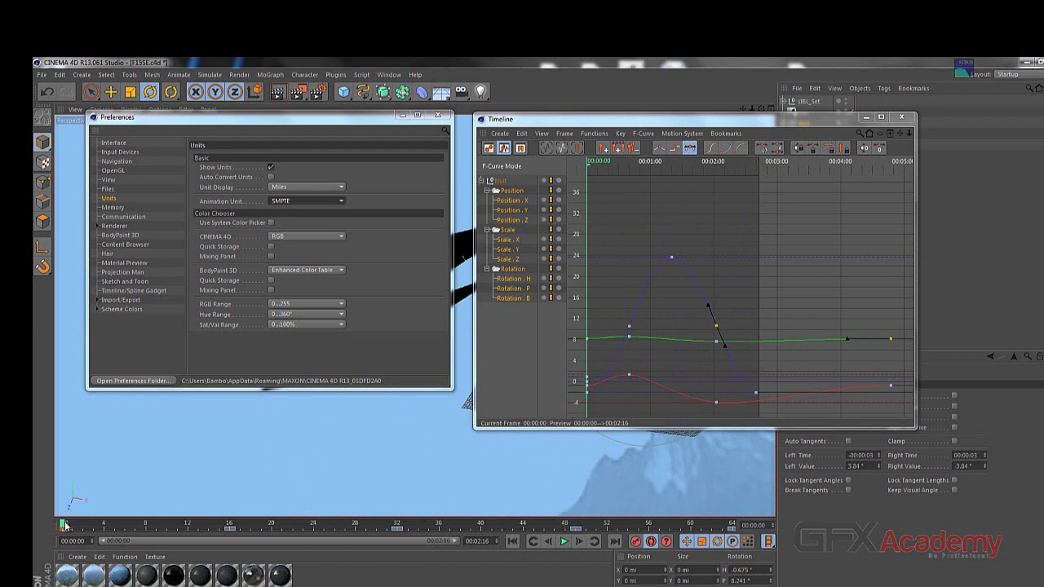
pyautogui.moveTo(64, 523)
pyautogui.mouseDown()
pyautogui.moveTo(745, 530)
pyautogui.moveTo(492, 525)
pyautogui.mouseUp()
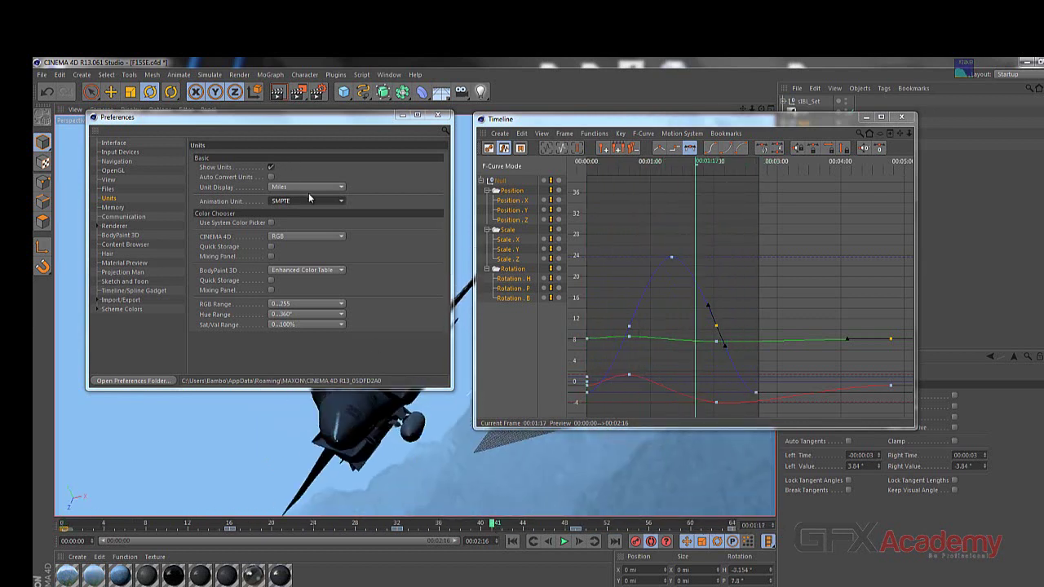
pyautogui.click(312, 200)
pyautogui.click(308, 211)
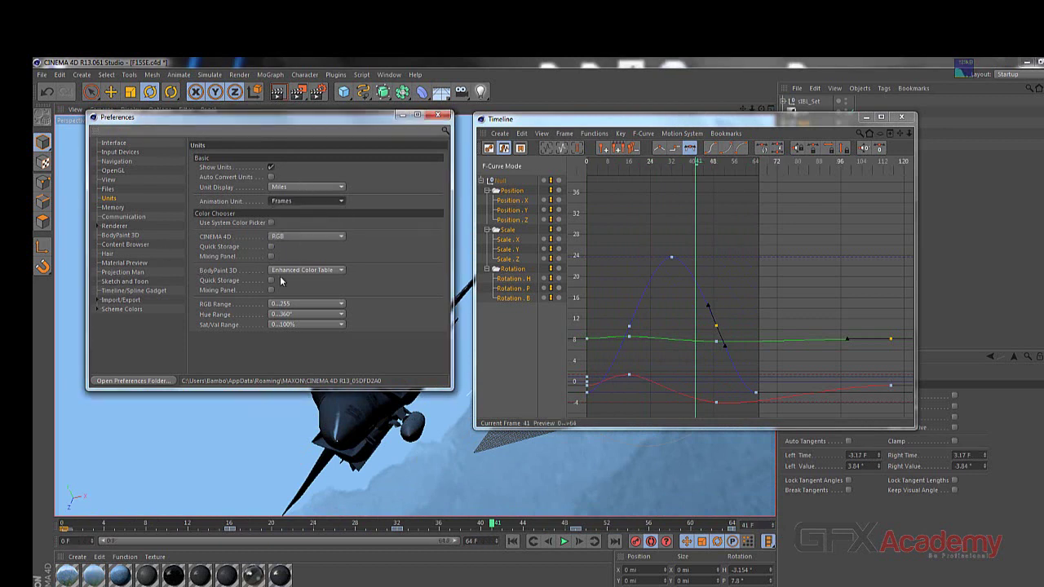
# Close Preferences and show Edit > Project Settings (24 FPS, 64 F) in the attributes.
pyautogui.click(440, 116)
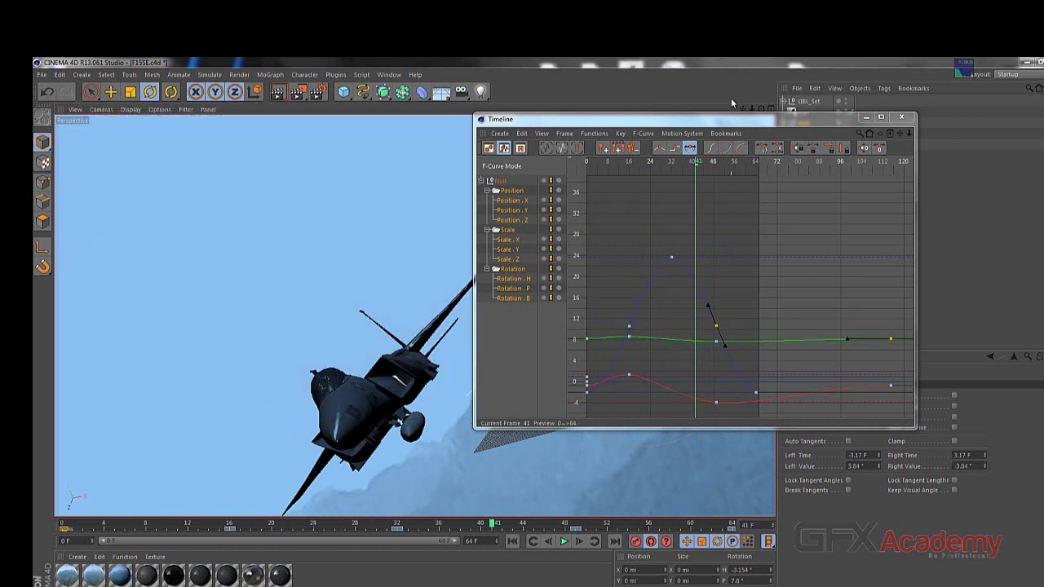
pyautogui.moveTo(668, 122); pyautogui.dragTo(479, 124)
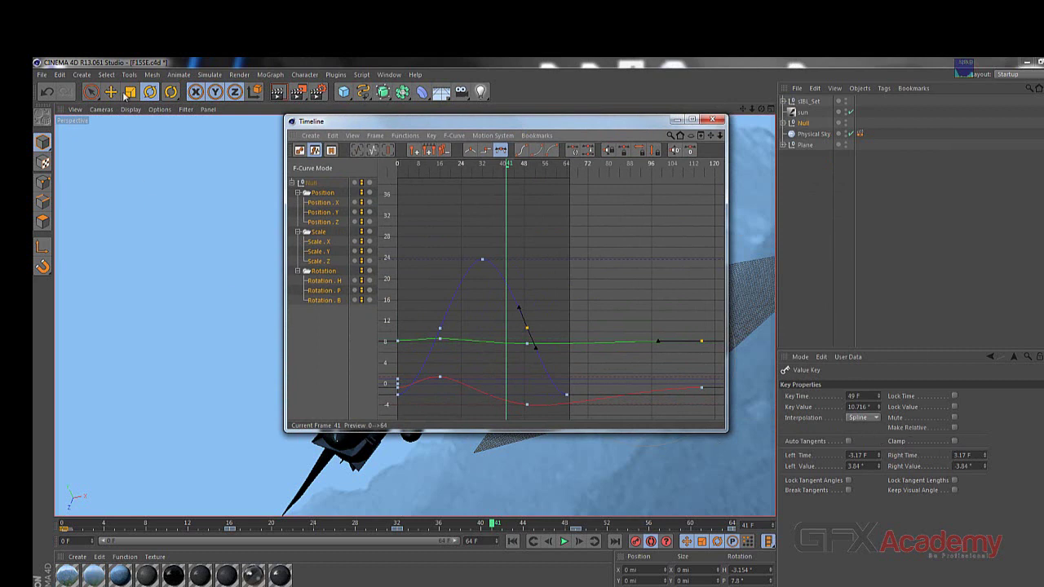
pyautogui.click(62, 74)
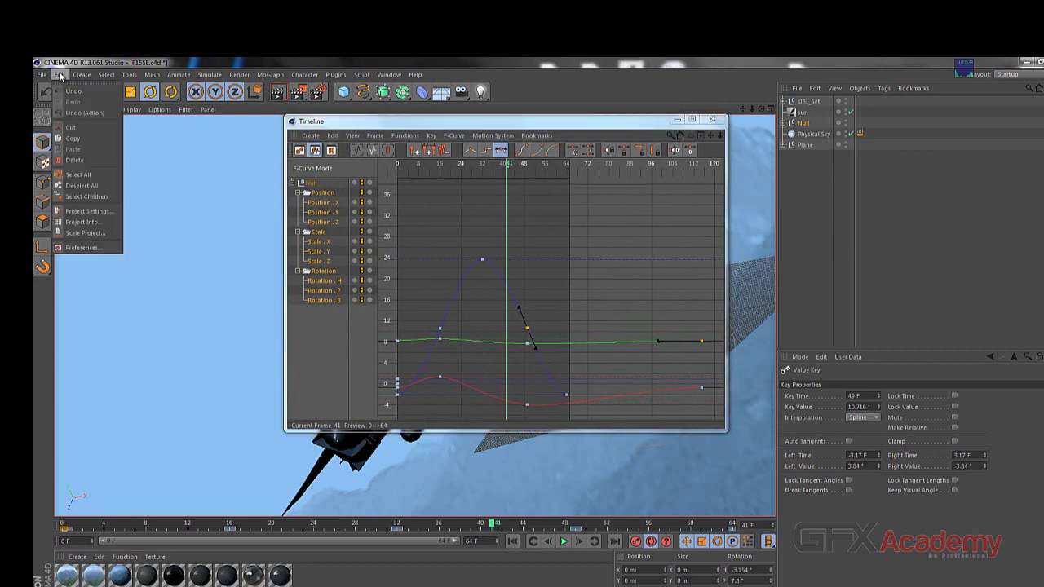
pyautogui.click(88, 211)
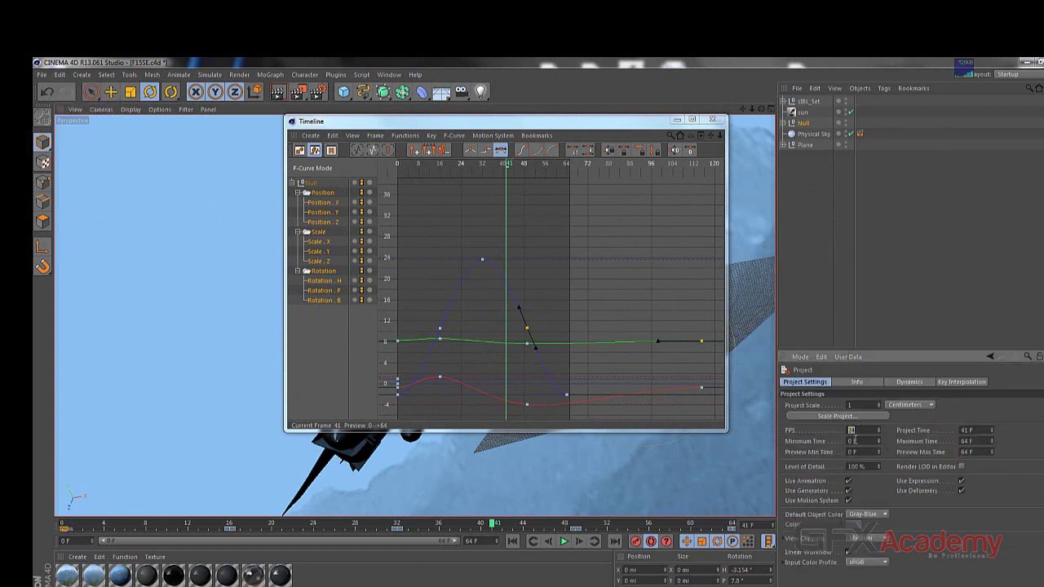
# Close the floating Timeline window and the reopened Preferences window.
pyautogui.click(715, 120)
pyautogui.hotkey('ctrl', 'e')
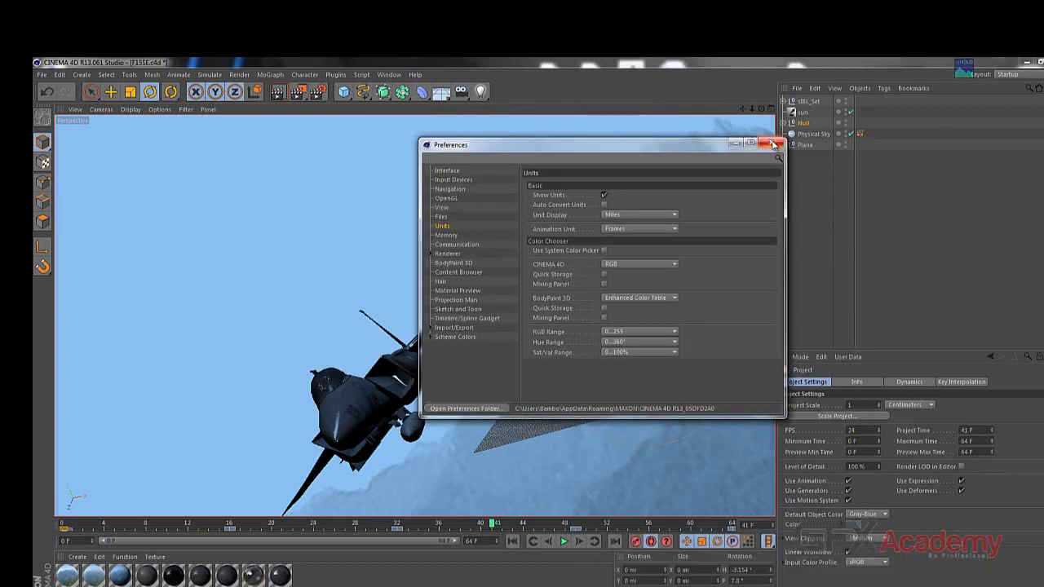
pyautogui.click(770, 144)
pyautogui.click(389, 75)
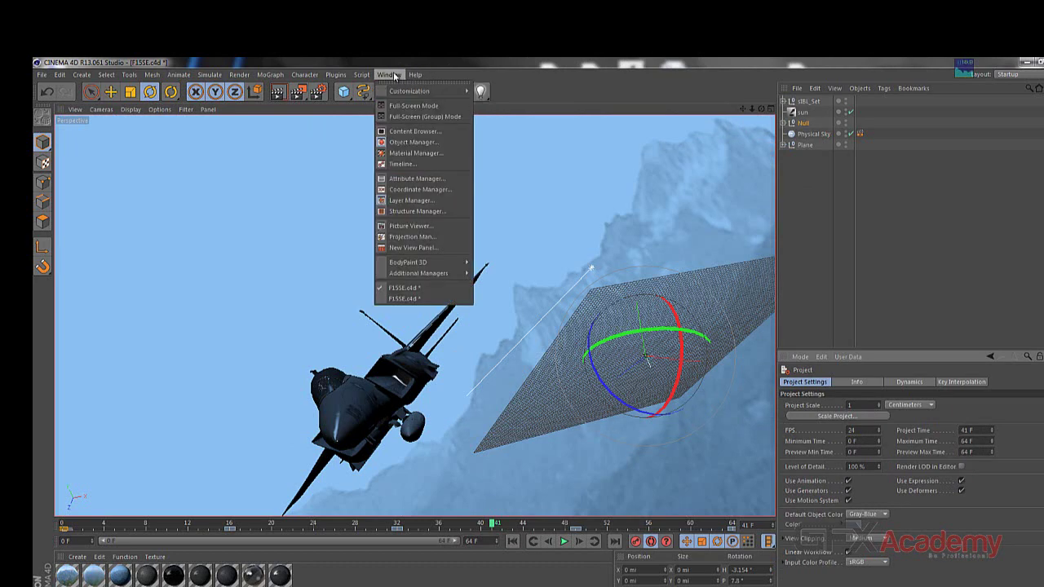
# Reopen the Timeline and dock it beneath the viewport in the main layout.
pyautogui.click(406, 165)
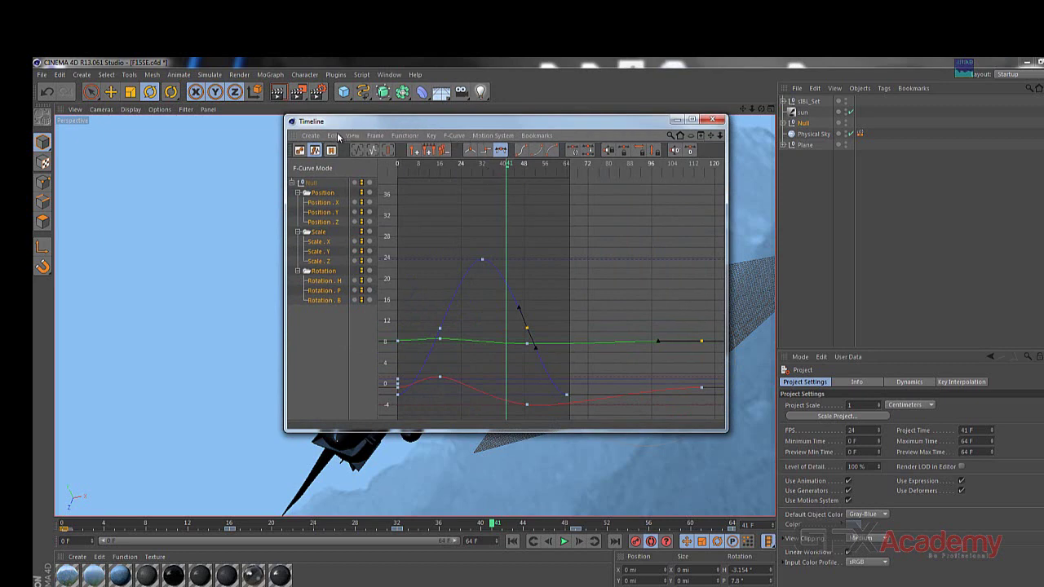
pyautogui.moveTo(339, 124)
pyautogui.mouseDown()
pyautogui.moveTo(149, 583)
pyautogui.moveTo(221, 528)
pyautogui.moveTo(247, 528)
pyautogui.mouseUp()
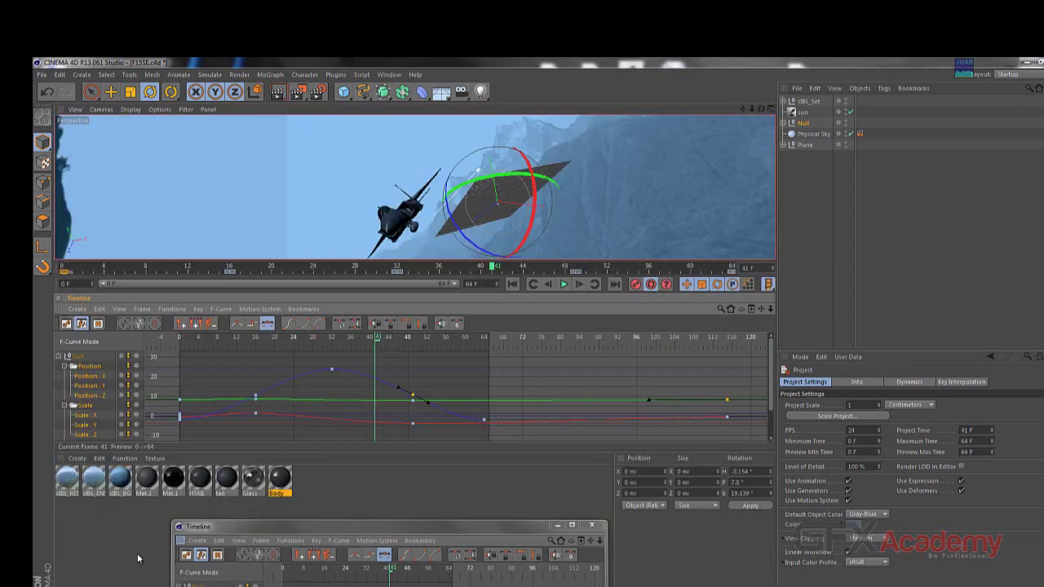
pyautogui.click(61, 459)
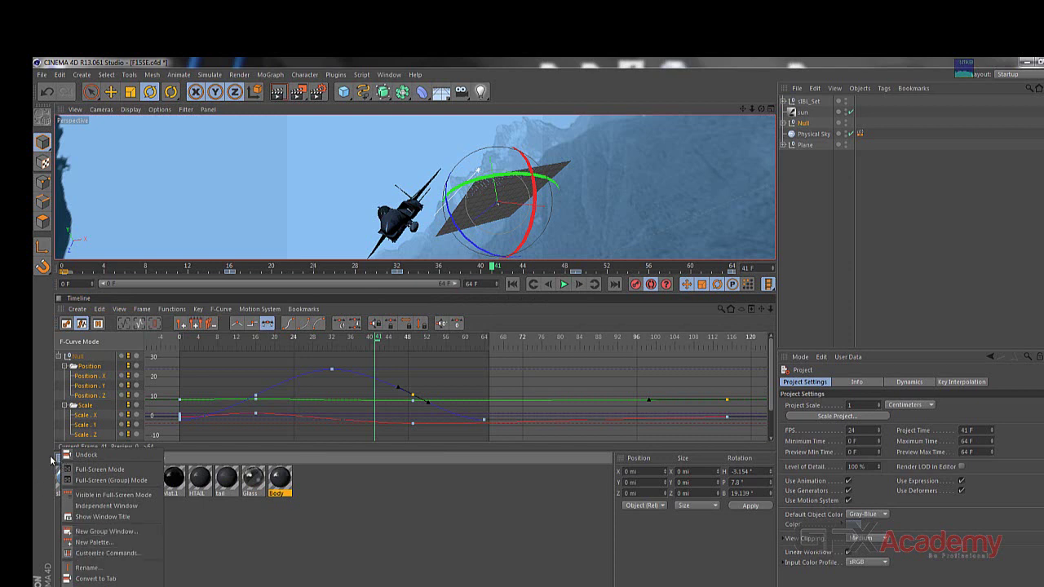
pyautogui.click(58, 461)
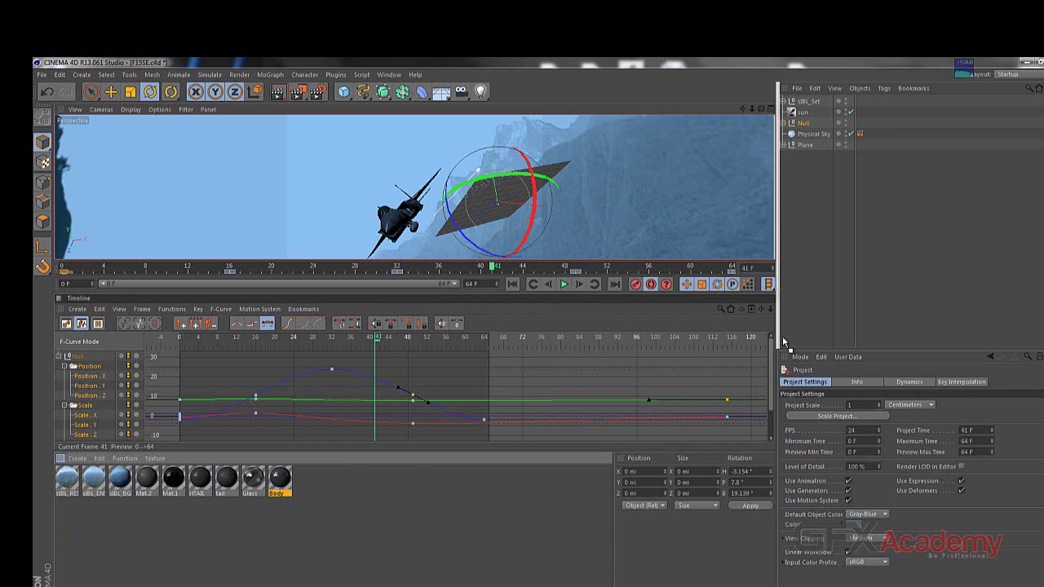
# Move the Material Manager above the attributes and resize the viewport and F-curve panels.
pyautogui.moveTo(866, 344); pyautogui.dragTo(863, 337)
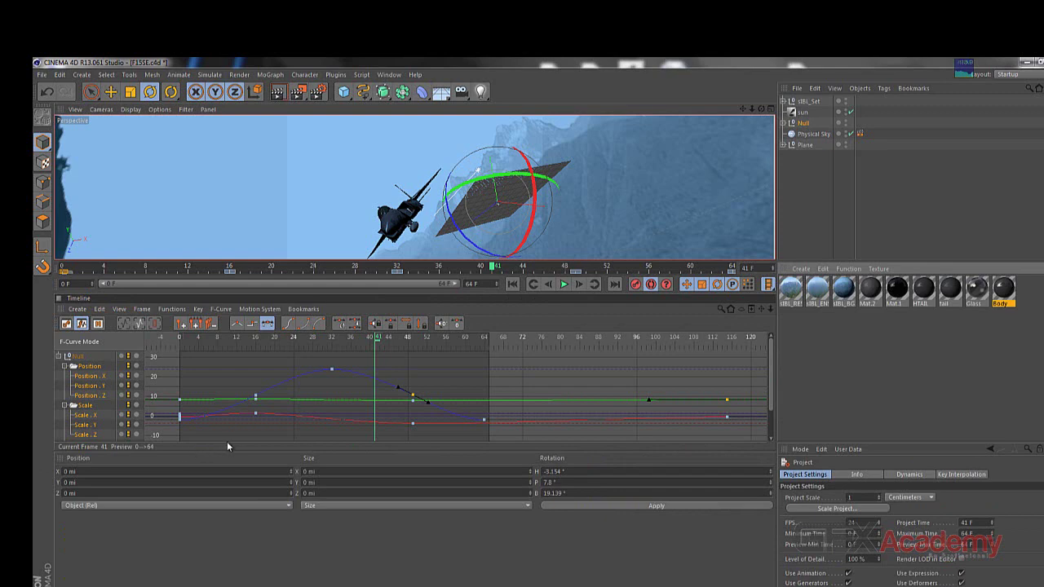
pyautogui.moveTo(233, 451); pyautogui.dragTo(238, 549)
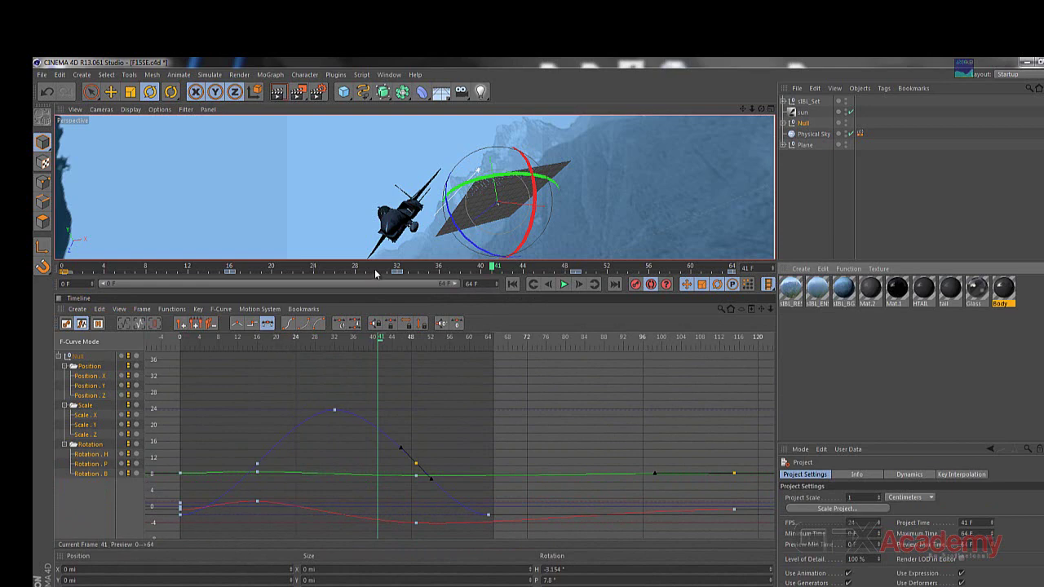
pyautogui.moveTo(521, 310); pyautogui.dragTo(521, 457)
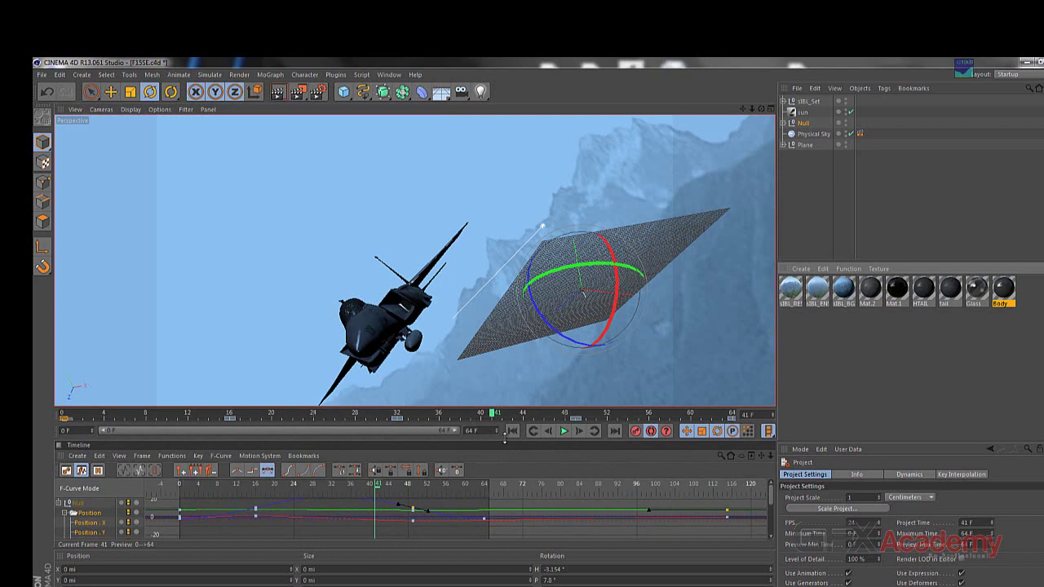
# Close the docked Timeline panel and extend the viewport down into the freed space.
pyautogui.moveTo(504, 440); pyautogui.dragTo(505, 376)
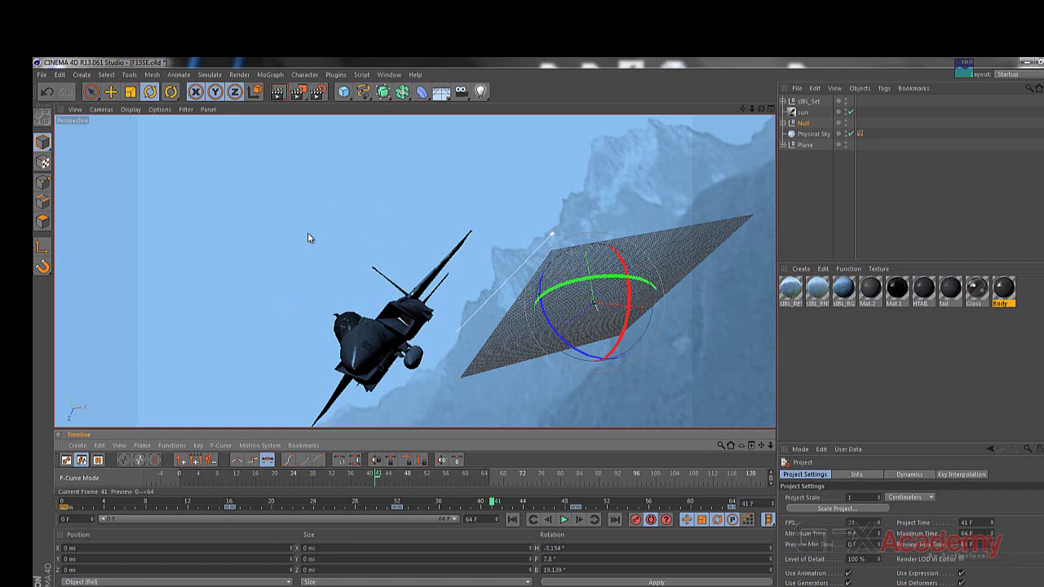
pyautogui.click(58, 436)
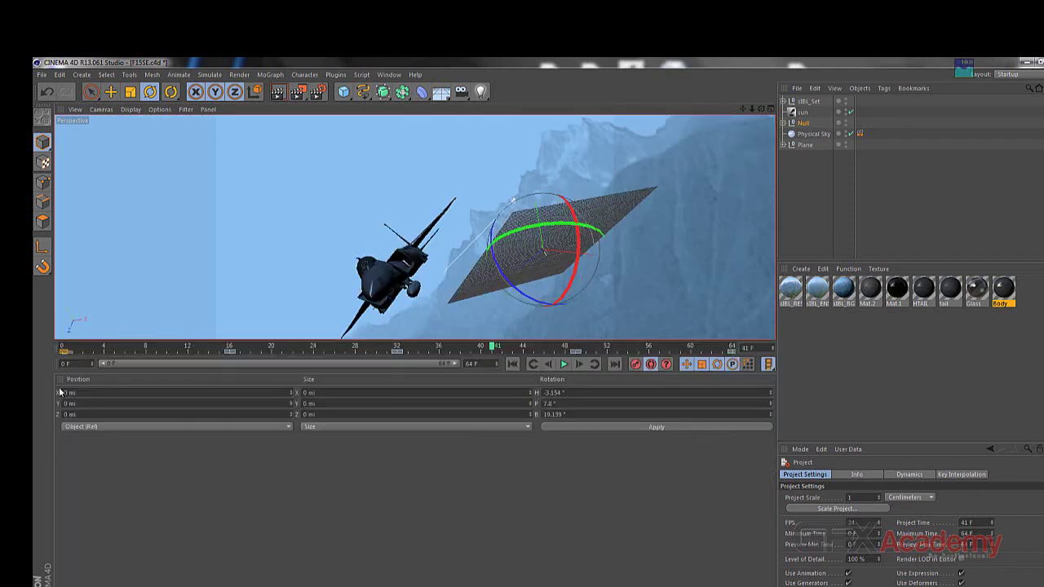
pyautogui.moveTo(397, 351); pyautogui.dragTo(398, 521)
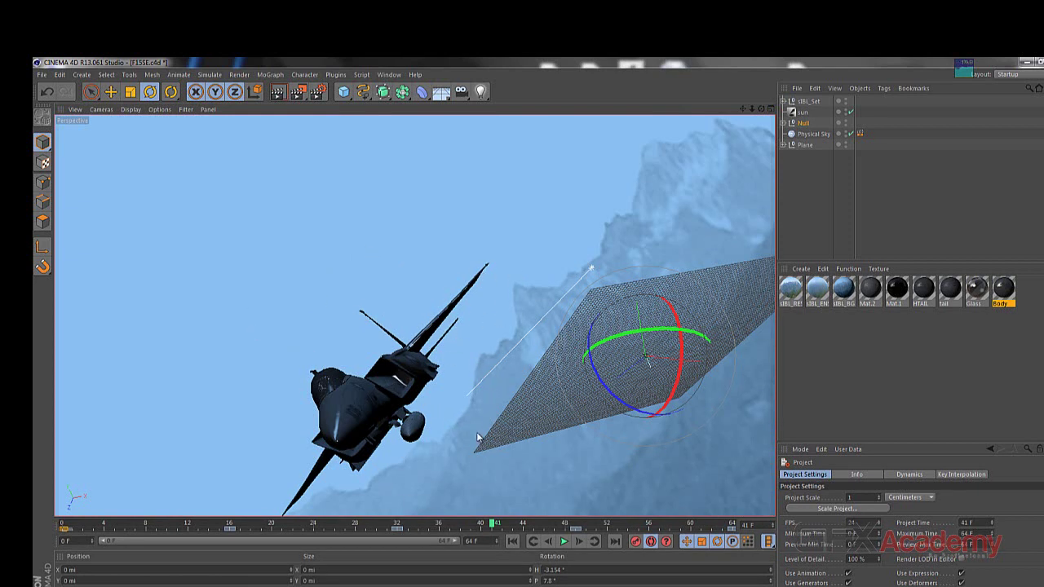
# Rotate the jet's Null to a heading of about 31.7°, orbiting to view it from below.
pyautogui.moveTo(480, 438)
pyautogui.keyDown('alt'); pyautogui.mouseDown()
pyautogui.moveTo(594, 372)
pyautogui.moveTo(722, 333)
pyautogui.moveTo(682, 259)
pyautogui.moveTo(306, 273)
pyautogui.moveTo(254, 394)
pyautogui.moveTo(655, 434)
pyautogui.moveTo(615, 332)
pyautogui.moveTo(485, 361)
pyautogui.moveTo(588, 313)
pyautogui.moveTo(509, 463)
pyautogui.moveTo(566, 369)
pyautogui.moveTo(281, 371)
pyautogui.moveTo(482, 393)
pyautogui.moveTo(291, 315)
pyautogui.moveTo(460, 387)
pyautogui.moveTo(406, 290)
pyautogui.moveTo(353, 290)
pyautogui.mouseUp(); pyautogui.keyUp('alt')
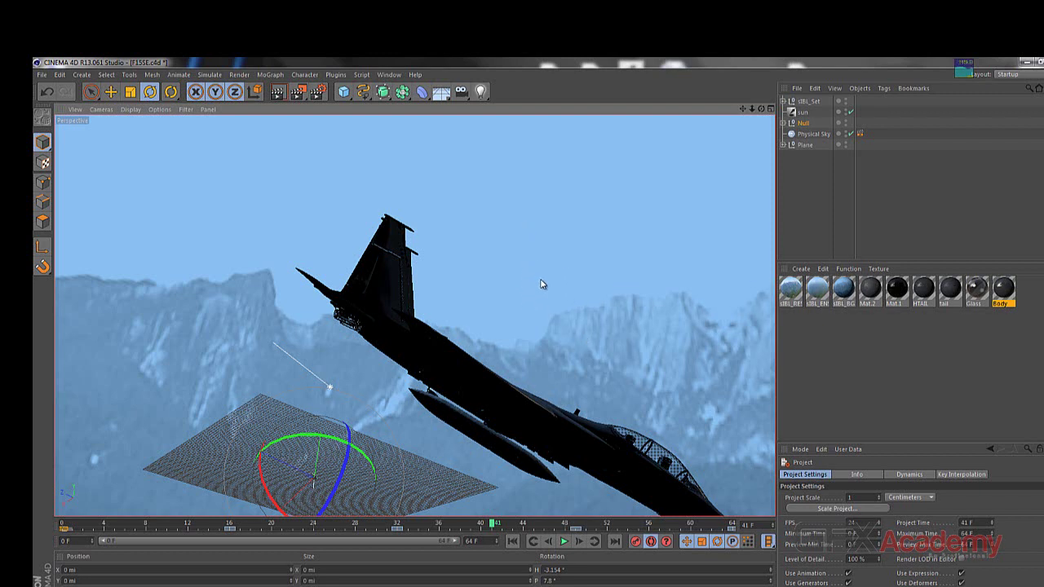
pyautogui.moveTo(559, 320)
pyautogui.keyDown('alt'); pyautogui.mouseDown()
pyautogui.moveTo(486, 301)
pyautogui.moveTo(612, 300)
pyautogui.moveTo(506, 314)
pyautogui.moveTo(462, 266)
pyautogui.moveTo(490, 223)
pyautogui.moveTo(508, 285)
pyautogui.moveTo(505, 246)
pyautogui.moveTo(497, 273)
pyautogui.moveTo(464, 288)
pyautogui.moveTo(407, 284)
pyautogui.moveTo(608, 286)
pyautogui.moveTo(377, 306)
pyautogui.moveTo(713, 301)
pyautogui.moveTo(425, 324)
pyautogui.moveTo(512, 322)
pyautogui.mouseUp(); pyautogui.keyUp('alt')
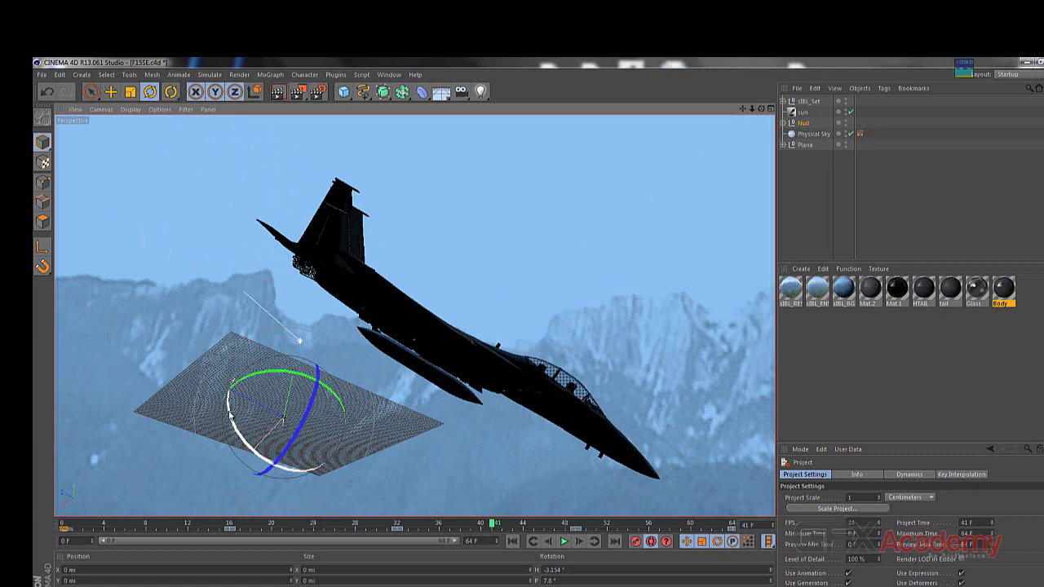
pyautogui.moveTo(274, 373); pyautogui.dragTo(322, 373)
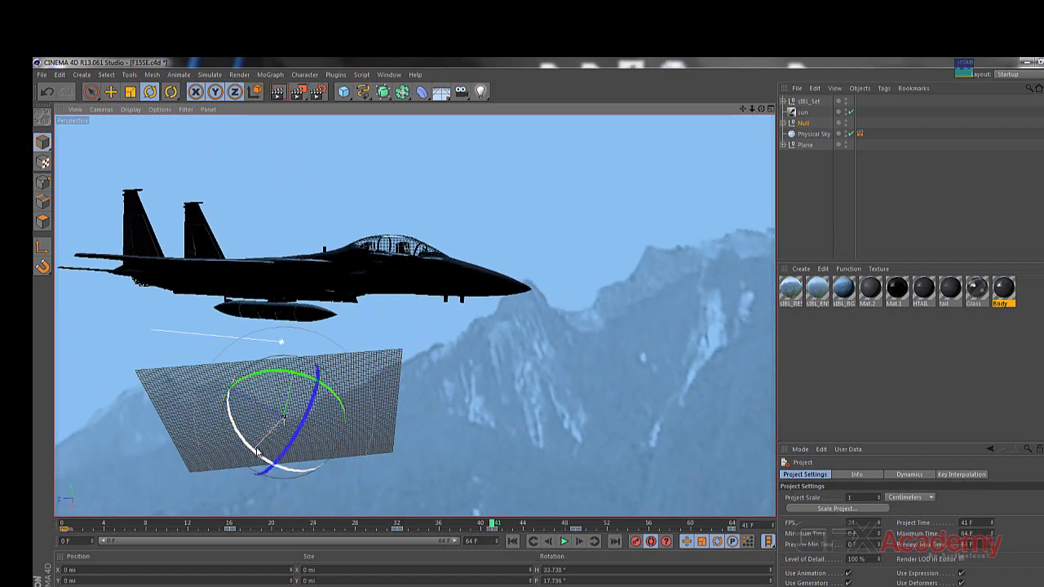
pyautogui.moveTo(257, 451)
pyautogui.mouseDown()
pyautogui.moveTo(258, 440)
pyautogui.moveTo(290, 436)
pyautogui.moveTo(298, 448)
pyautogui.mouseUp()
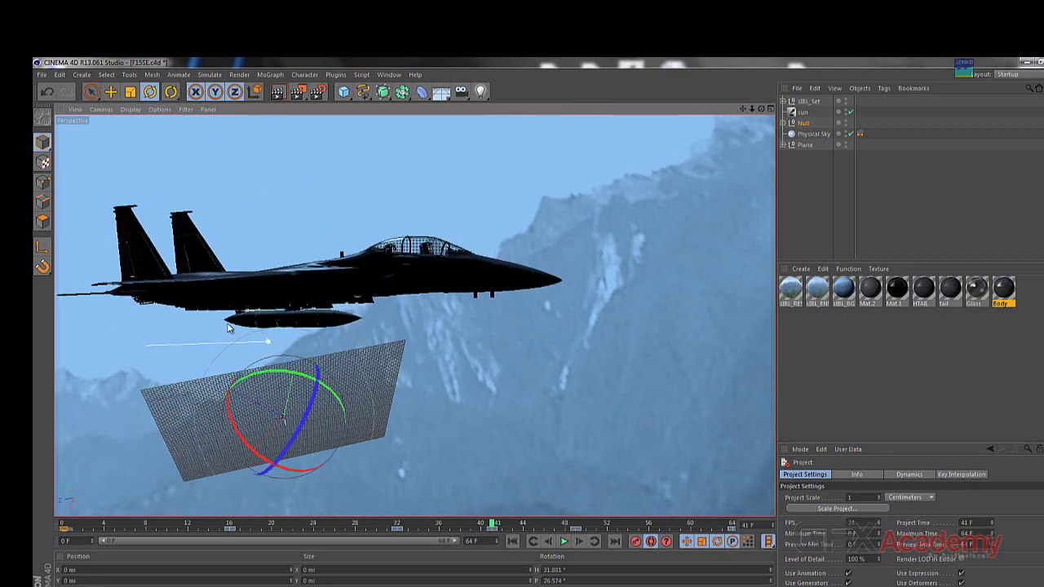
pyautogui.moveTo(143, 327)
pyautogui.keyDown('alt'); pyautogui.mouseDown()
pyautogui.moveTo(149, 339)
pyautogui.moveTo(154, 329)
pyautogui.moveTo(140, 339)
pyautogui.moveTo(146, 388)
pyautogui.moveTo(200, 401)
pyautogui.moveTo(573, 383)
pyautogui.moveTo(585, 315)
pyautogui.moveTo(556, 297)
pyautogui.moveTo(522, 294)
pyautogui.mouseUp(); pyautogui.keyUp('alt')
# Orbit to a side view of the diving jet and pan to reframe it.
pyautogui.moveTo(327, 414)
pyautogui.keyDown('alt'); pyautogui.mouseDown()
pyautogui.moveTo(382, 412)
pyautogui.moveTo(309, 420)
pyautogui.moveTo(309, 437)
pyautogui.moveTo(290, 430)
pyautogui.moveTo(220, 326)
pyautogui.moveTo(180, 369)
pyautogui.moveTo(178, 349)
pyautogui.mouseUp(); pyautogui.keyUp('alt')
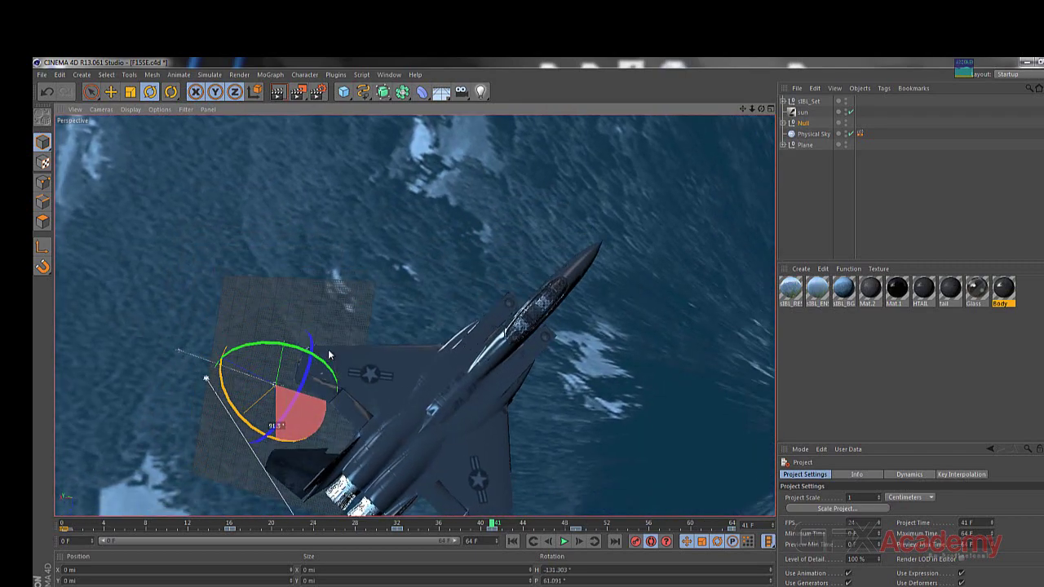
pyautogui.moveTo(578, 341)
pyautogui.keyDown('alt'); pyautogui.mouseDown()
pyautogui.moveTo(569, 386)
pyautogui.moveTo(564, 367)
pyautogui.moveTo(478, 304)
pyautogui.moveTo(222, 298)
pyautogui.moveTo(109, 373)
pyautogui.moveTo(326, 269)
pyautogui.moveTo(506, 240)
pyautogui.moveTo(384, 228)
pyautogui.moveTo(489, 239)
pyautogui.moveTo(662, 190)
pyautogui.moveTo(502, 162)
pyautogui.moveTo(538, 154)
pyautogui.moveTo(549, 126)
pyautogui.moveTo(537, 233)
pyautogui.mouseUp(); pyautogui.keyUp('alt')
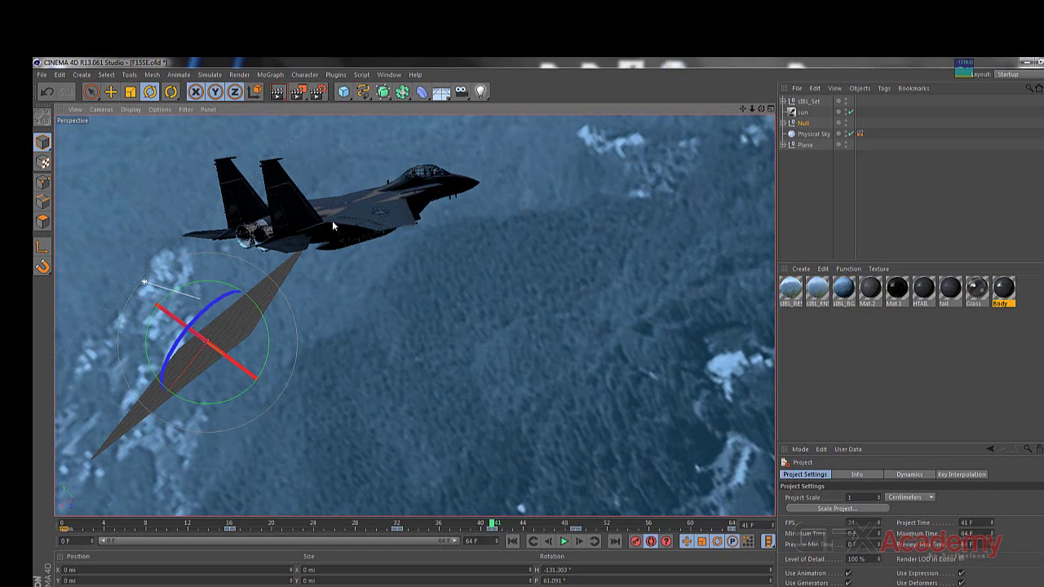
pyautogui.moveTo(331, 227)
pyautogui.keyDown('alt'); pyautogui.mouseDown(button='middle')
pyautogui.moveTo(352, 242)
pyautogui.moveTo(352, 281)
pyautogui.mouseUp(button='middle'); pyautogui.keyUp('alt')
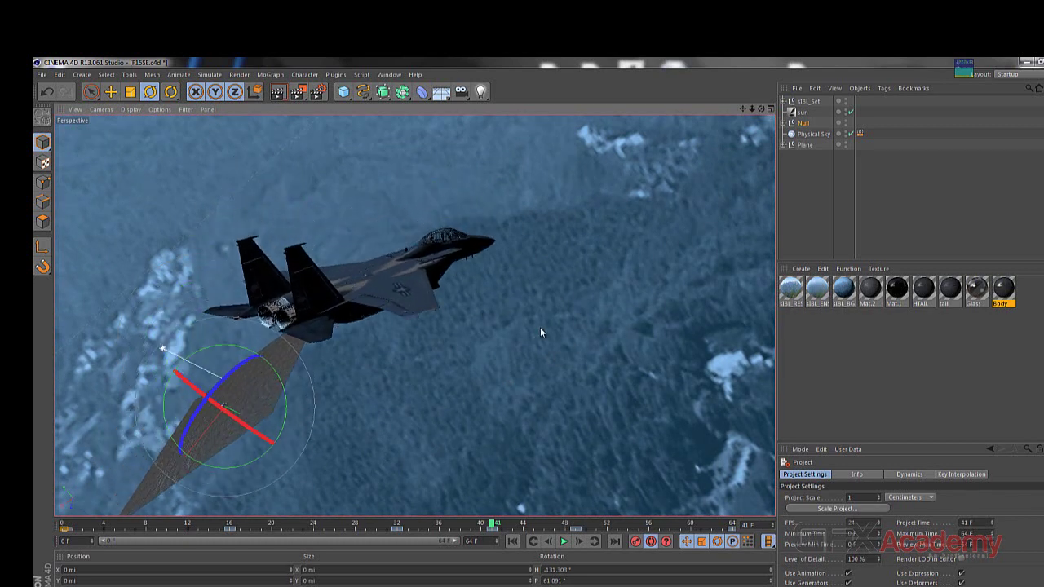